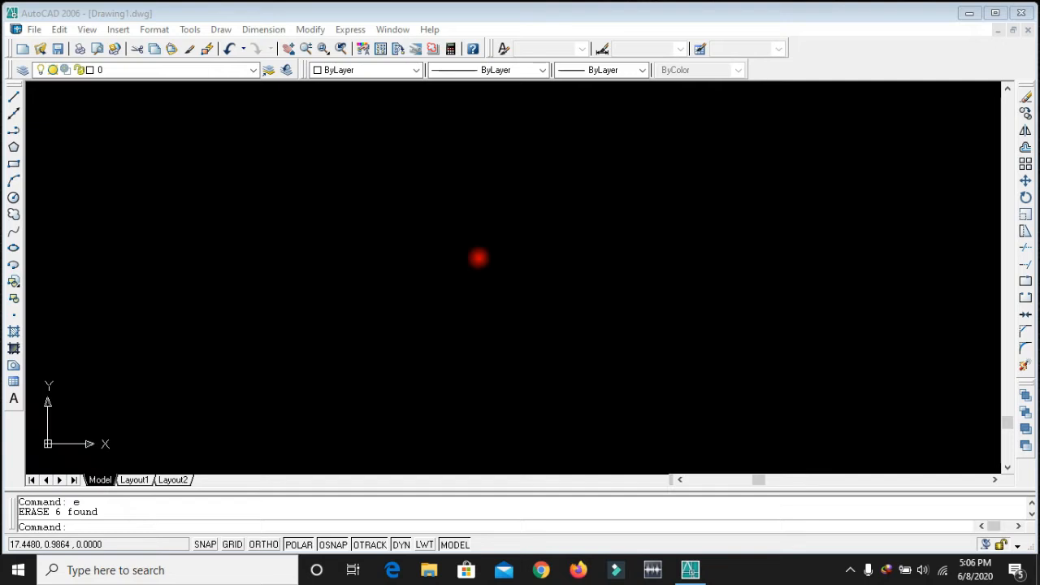
{"action": "left_click", "coordinate": [410, 18]}
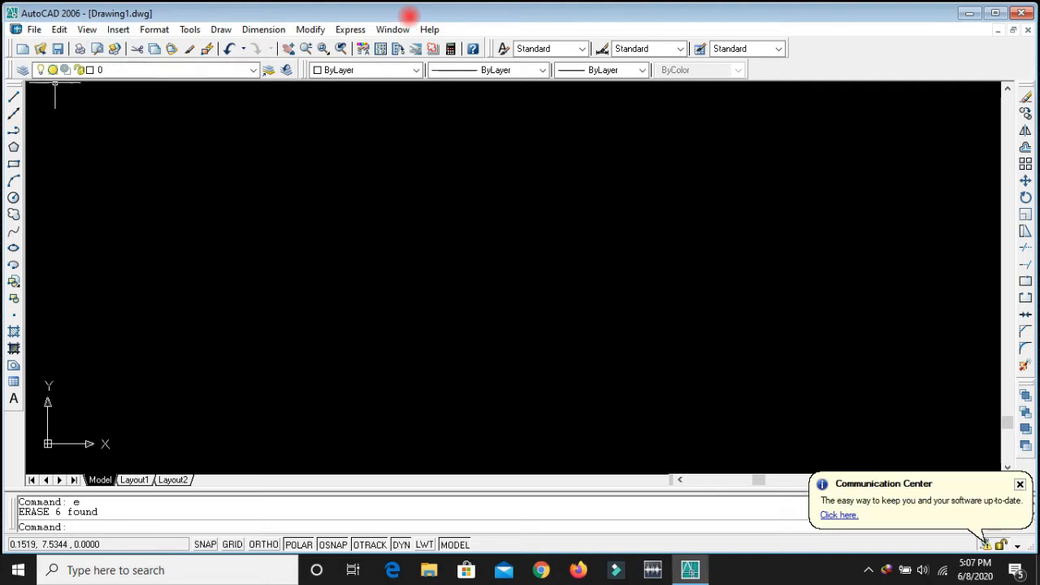
{"action": "key", "text": "Right"}
{"action": "key", "text": "Right"}
{"action": "key", "text": "Right"}
{"action": "key", "text": "Right"}
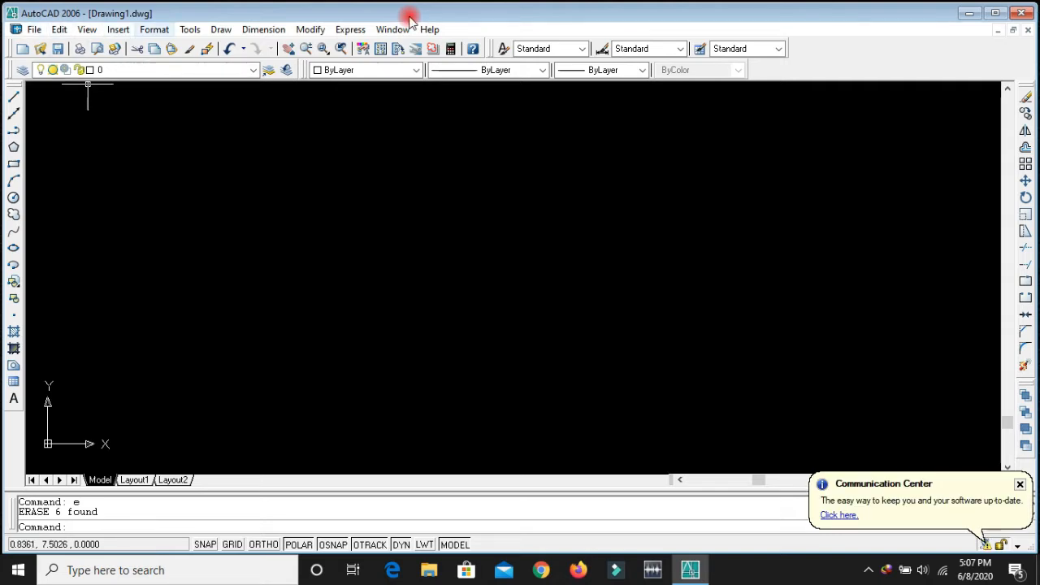
{"action": "key", "text": "Left"}
{"action": "key", "text": "Left"}
{"action": "key", "text": "Left"}
{"action": "key", "text": "Left"}
{"action": "key", "text": "Left"}
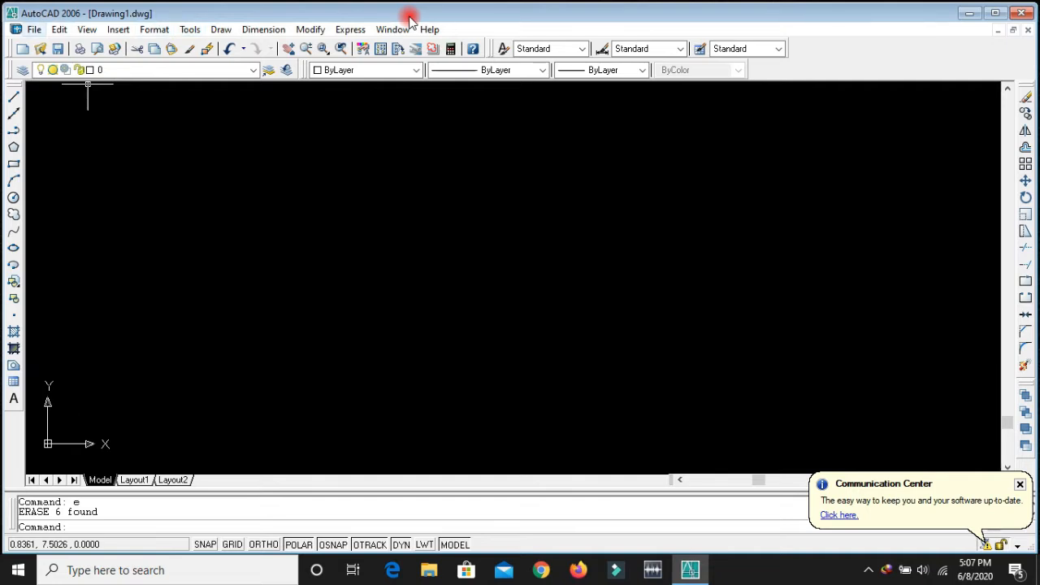
{"action": "key", "text": "Down"}
{"action": "key", "text": "Right"}
{"action": "key", "text": "Right"}
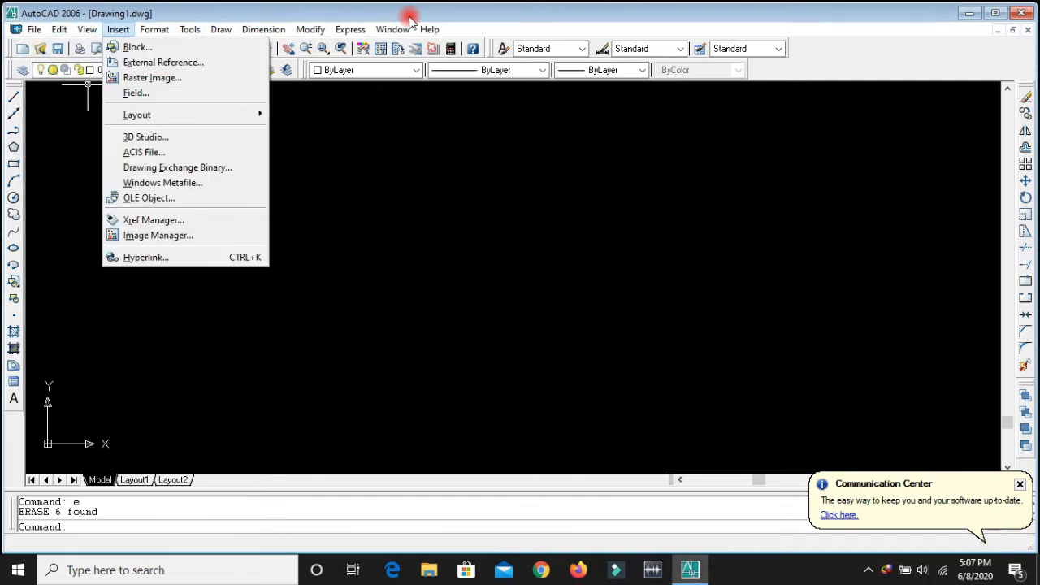
{"action": "key", "text": "Down"}
{"action": "key", "text": "Down"}
{"action": "key", "text": "Down"}
{"action": "key", "text": "Down"}
{"action": "key", "text": "Down"}
{"action": "key", "text": "Down"}
{"action": "key", "text": "Down"}
{"action": "key", "text": "Down"}
{"action": "key", "text": "Down"}
{"action": "key", "text": "Down"}
{"action": "key", "text": "Down"}
{"action": "key", "text": "Down"}
{"action": "key", "text": "Down"}
{"action": "key", "text": "Down"}
{"action": "key", "text": "Down"}
{"action": "key", "text": "Down"}
{"action": "key", "text": "Down"}
{"action": "key", "text": "Down"}
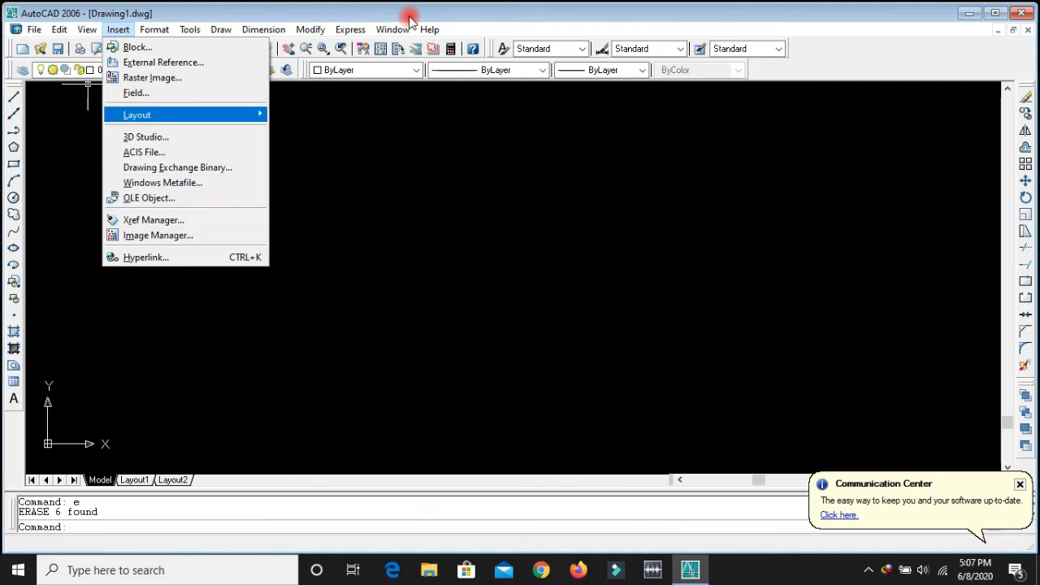
{"action": "key", "text": "Right"}
{"action": "key", "text": "Right"}
{"action": "key", "text": "Right"}
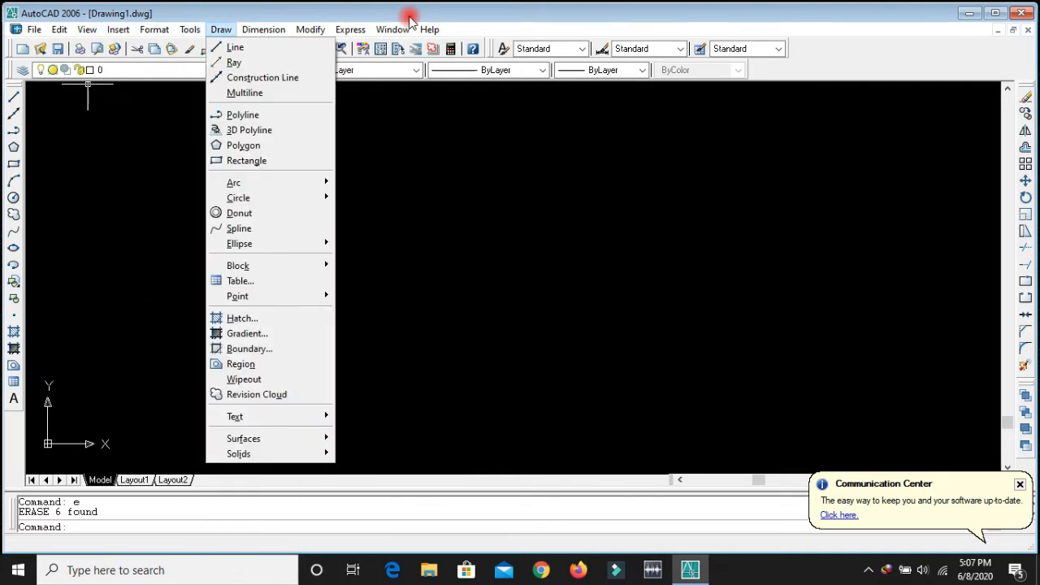
{"action": "key", "text": "Right"}
{"action": "key", "text": "Down"}
{"action": "key", "text": "Down"}
{"action": "key", "text": "Down"}
{"action": "key", "text": "Down"}
{"action": "key", "text": "Down"}
{"action": "key", "text": "Down"}
{"action": "key", "text": "Down"}
{"action": "key", "text": "Down"}
{"action": "key", "text": "Down"}
{"action": "key", "text": "Up"}
{"action": "key", "text": "Up"}
{"action": "key", "text": "Down"}
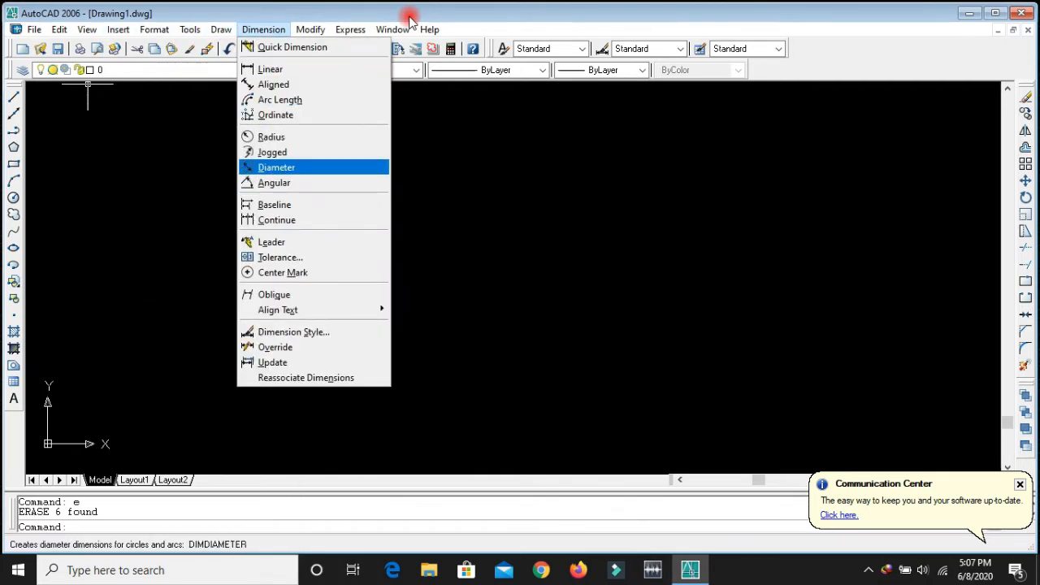
{"action": "key", "text": "Up"}
{"action": "key", "text": "Up"}
{"action": "key", "text": "Up"}
{"action": "key", "text": "Up"}
{"action": "key", "text": "Up"}
{"action": "key", "text": "Up"}
{"action": "key", "text": "Up"}
{"action": "key", "text": "Escape"}
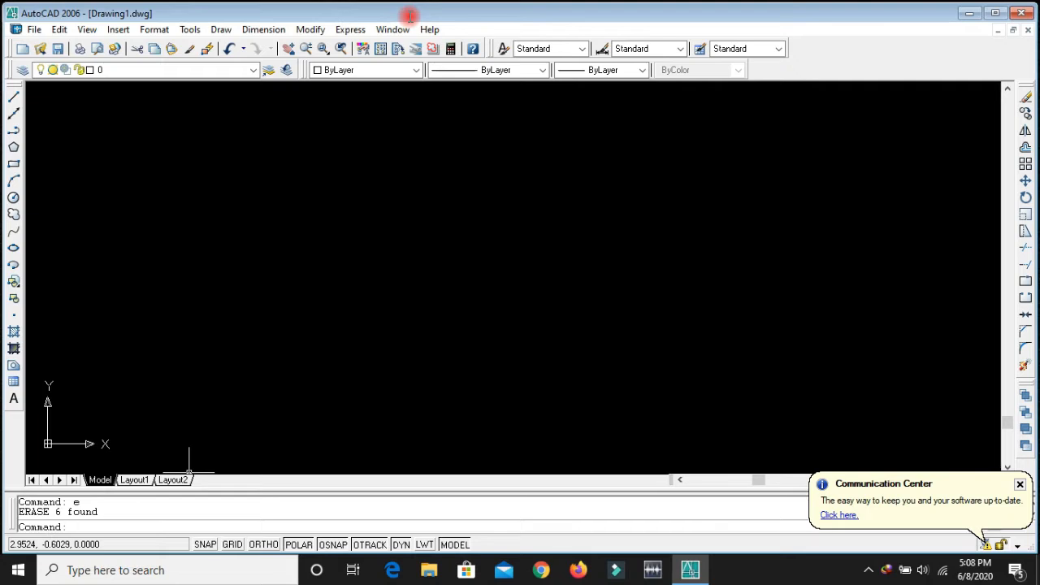
{"action": "type", "text": "p"}
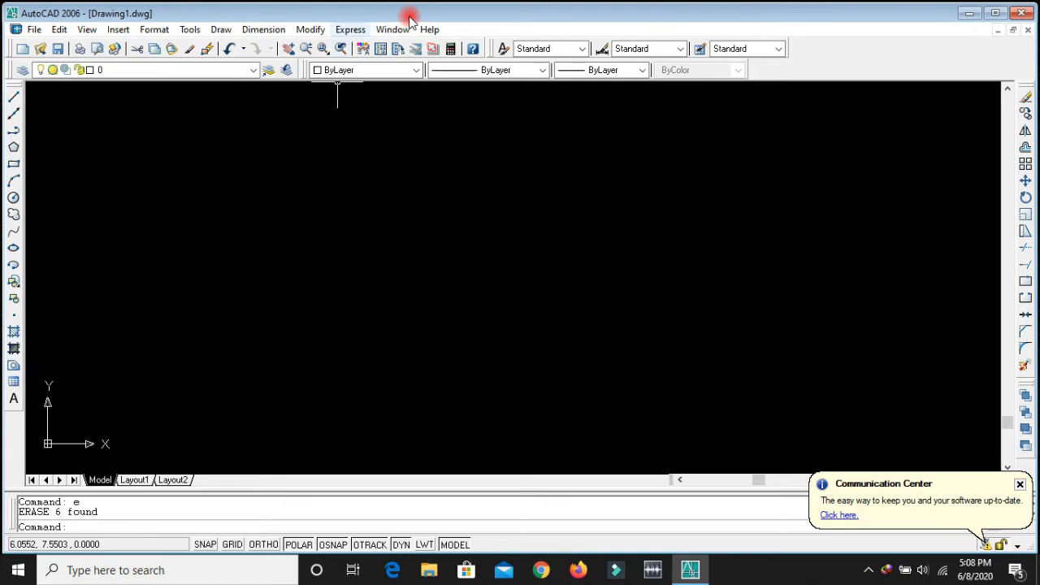
- Create a new drawing from the acad.dwt template
{"action": "key", "text": "alt"}
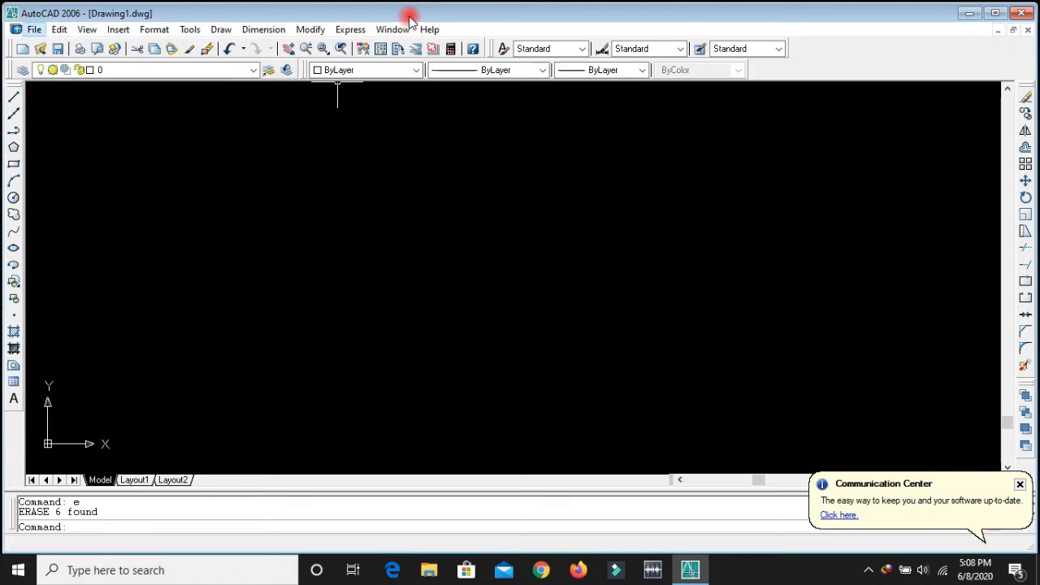
{"action": "key", "text": "f"}
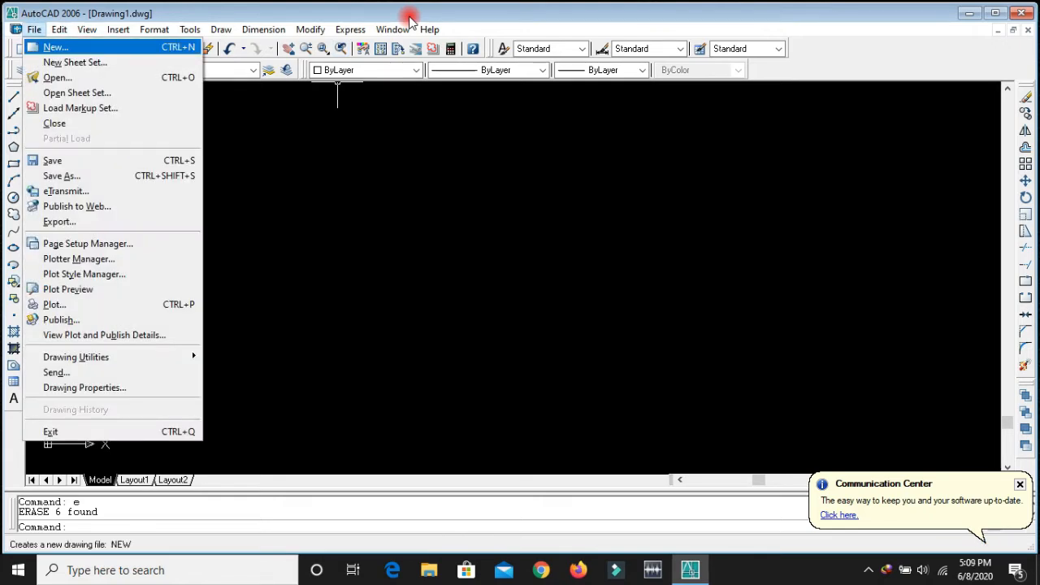
{"action": "key", "text": "Return"}
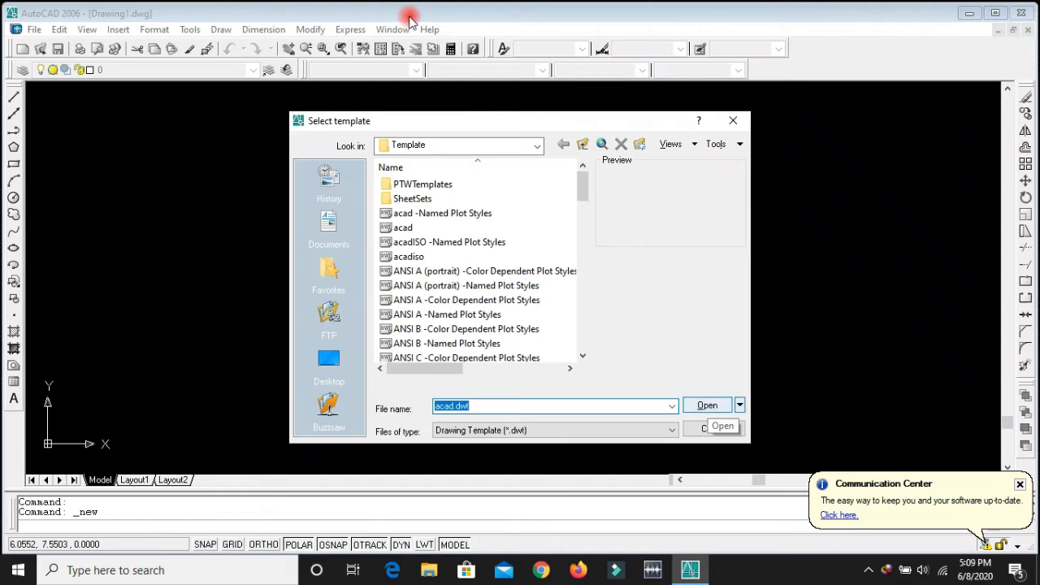
{"action": "left_click", "coordinate": [706, 404]}
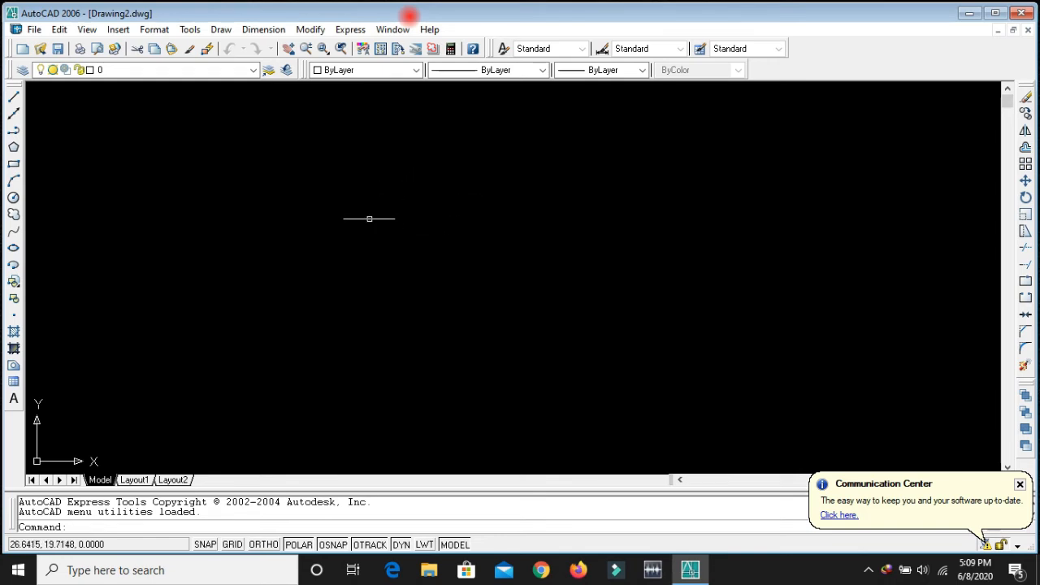
{"action": "left_click", "coordinate": [344, 179]}
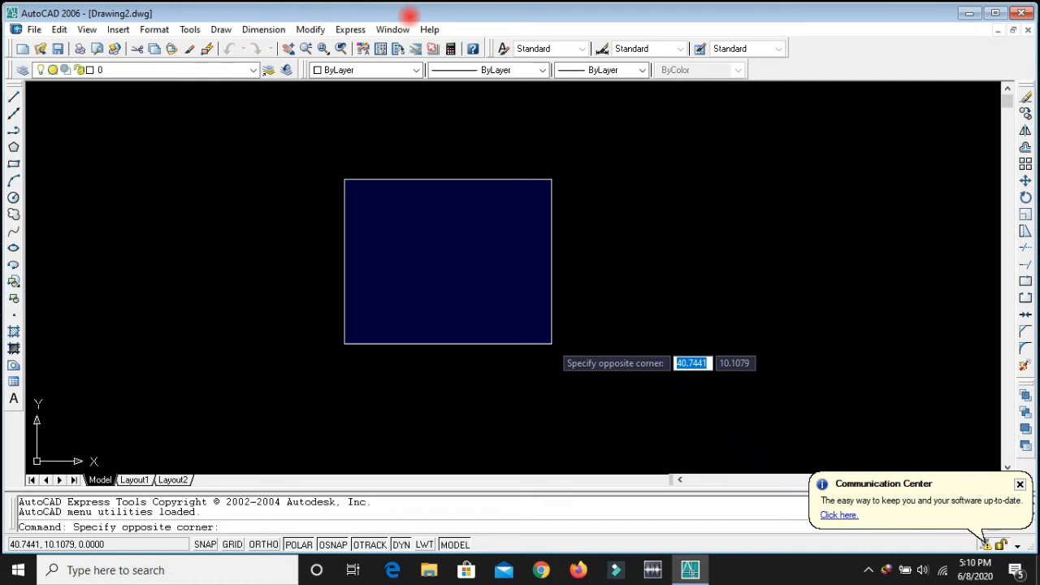
{"action": "left_click", "coordinate": [550, 342]}
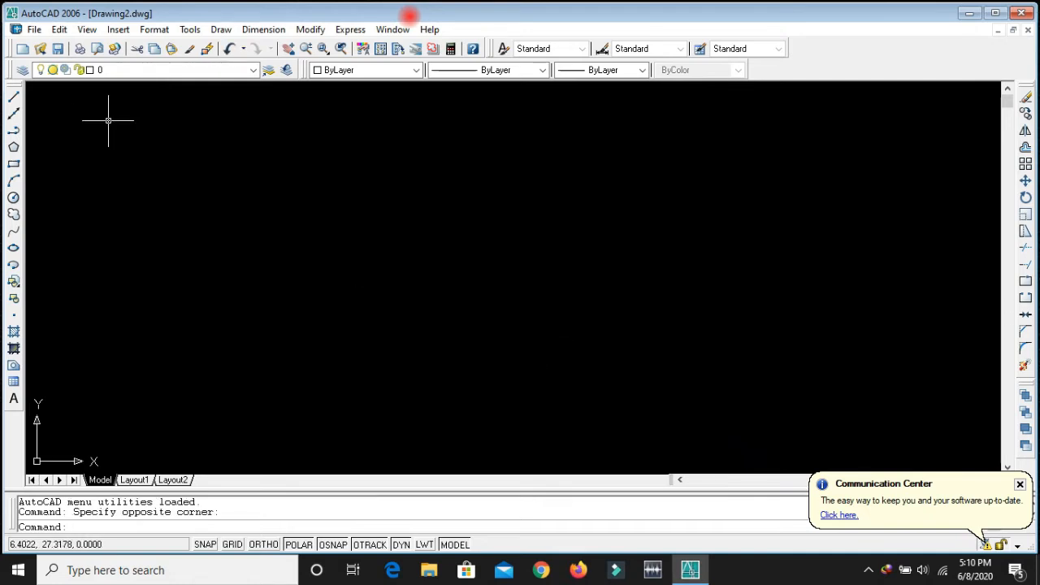
- Draw a single horizontal line about 18.23 units long near the middle of the drawing area
{"action": "left_click", "coordinate": [13, 95]}
{"action": "left_click", "coordinate": [335, 301]}
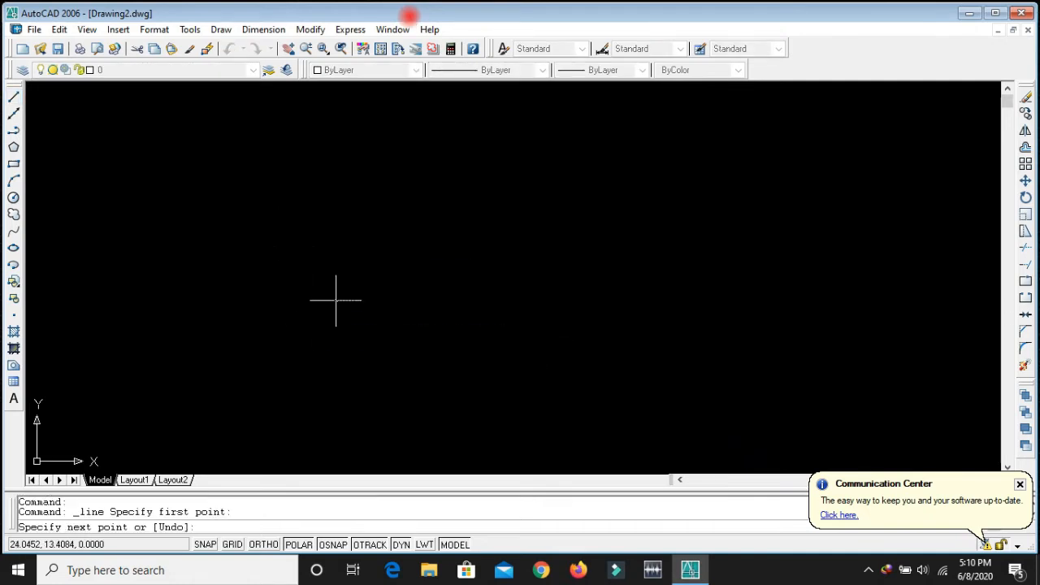
{"action": "left_click", "coordinate": [571, 300]}
{"action": "right_click", "coordinate": [621, 322]}
{"action": "left_click", "coordinate": [649, 331]}
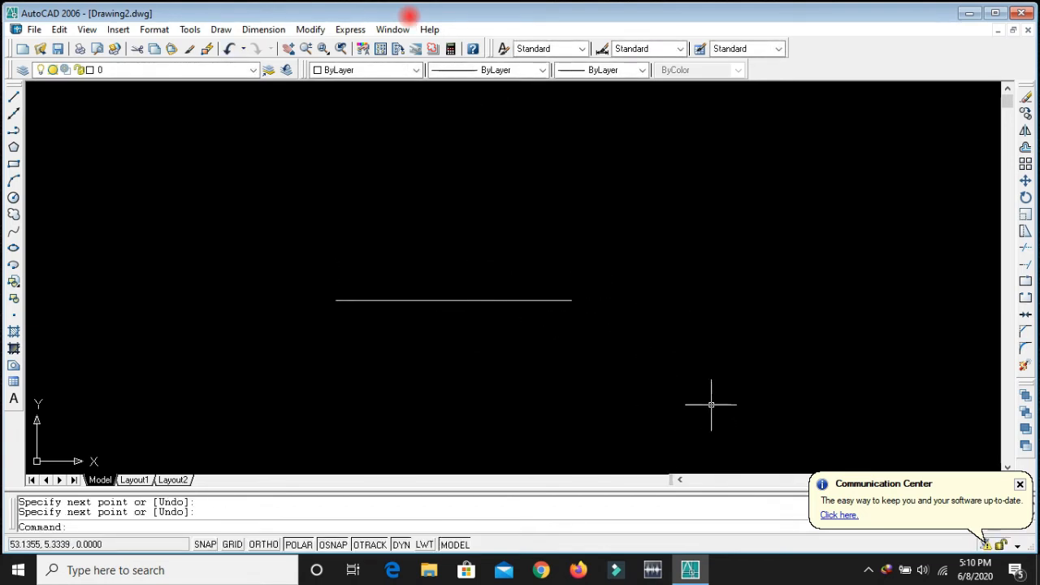
- Select the horizontal line with a crossing window over its right-hand end and clear the selection
{"action": "left_click", "coordinate": [652, 380]}
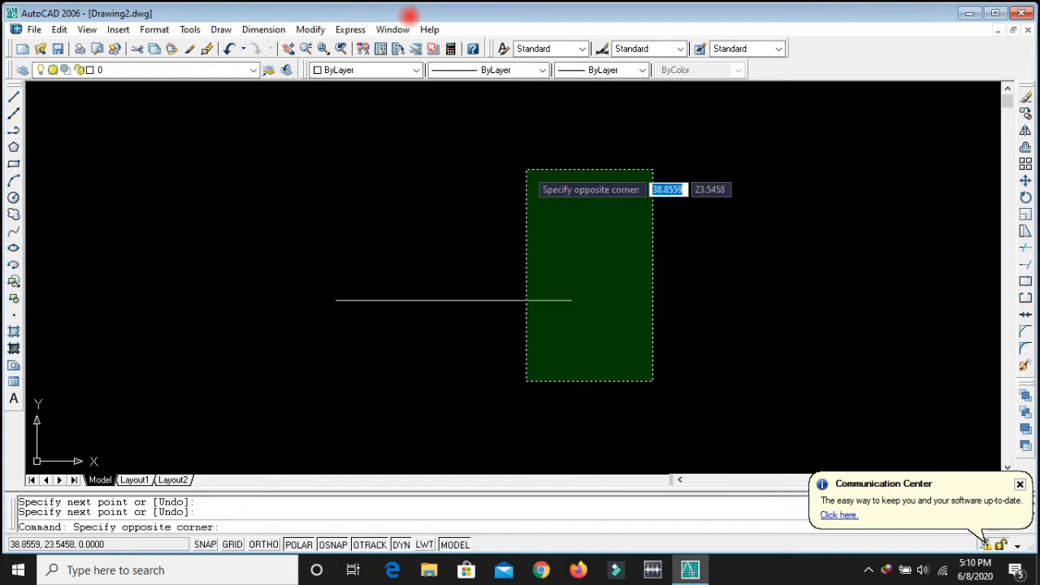
{"action": "left_click", "coordinate": [526, 170]}
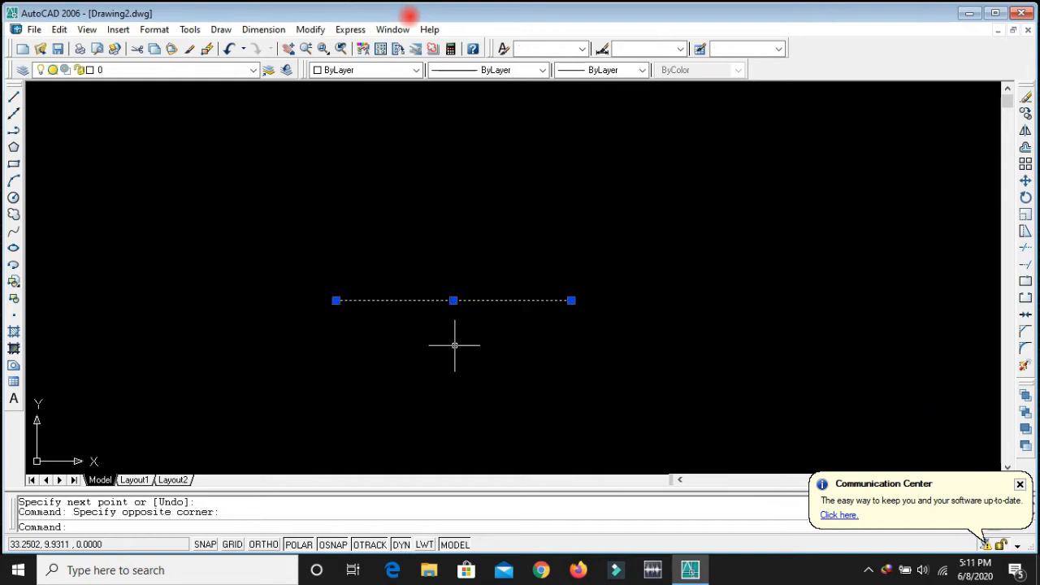
{"action": "key", "text": "Escape"}
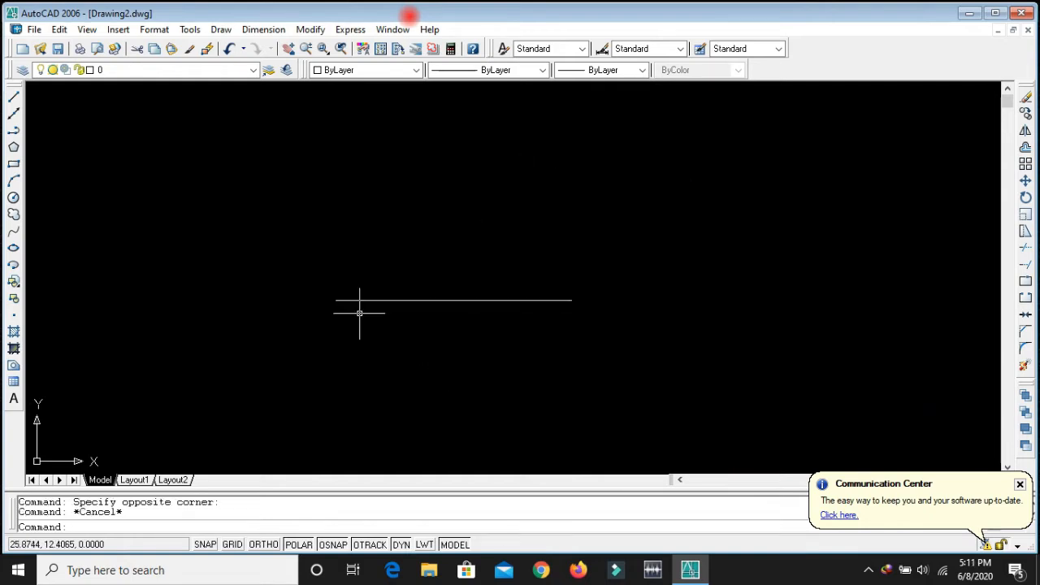
- Test window selection on the line, around its left end only and around its whole length, and deselect all
{"action": "left_click", "coordinate": [276, 216]}
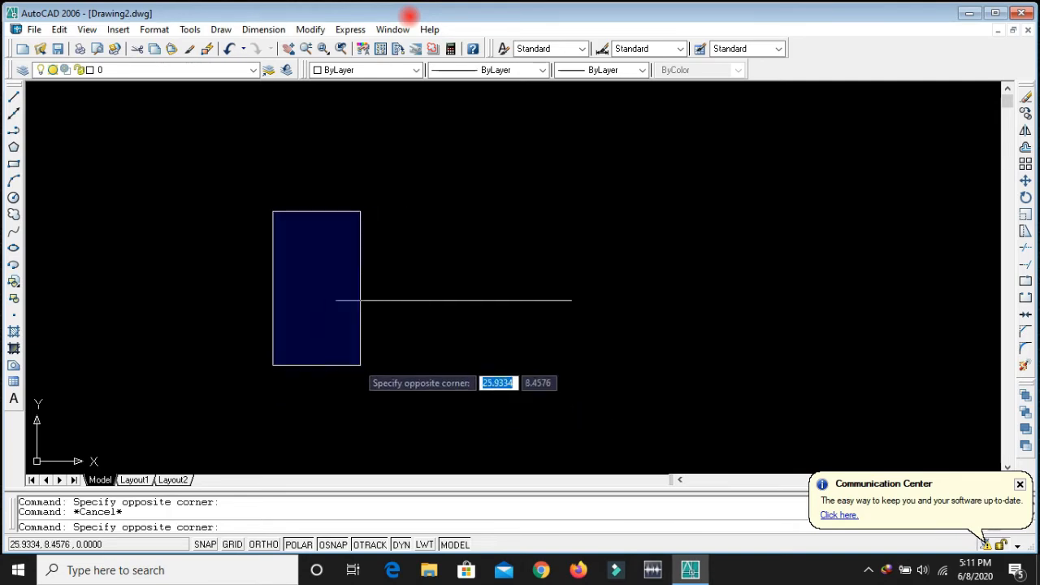
{"action": "left_click", "coordinate": [416, 405]}
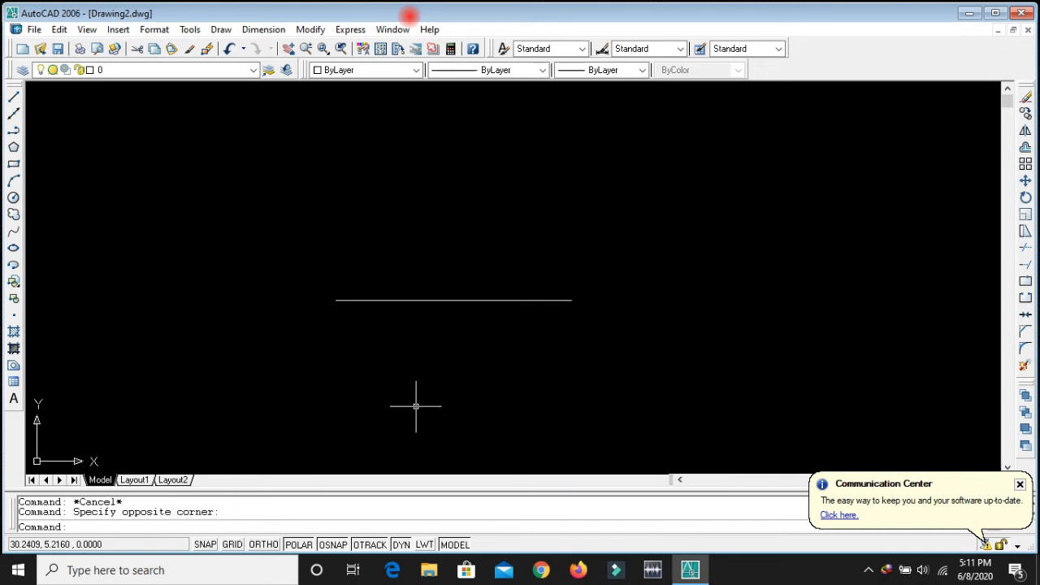
{"action": "left_click", "coordinate": [295, 236]}
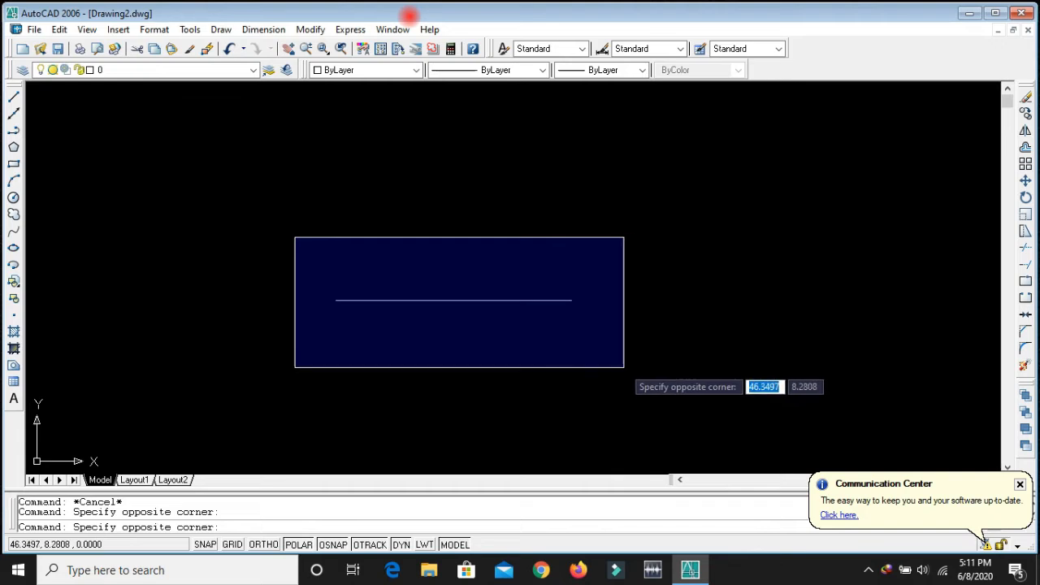
{"action": "left_click", "coordinate": [630, 364]}
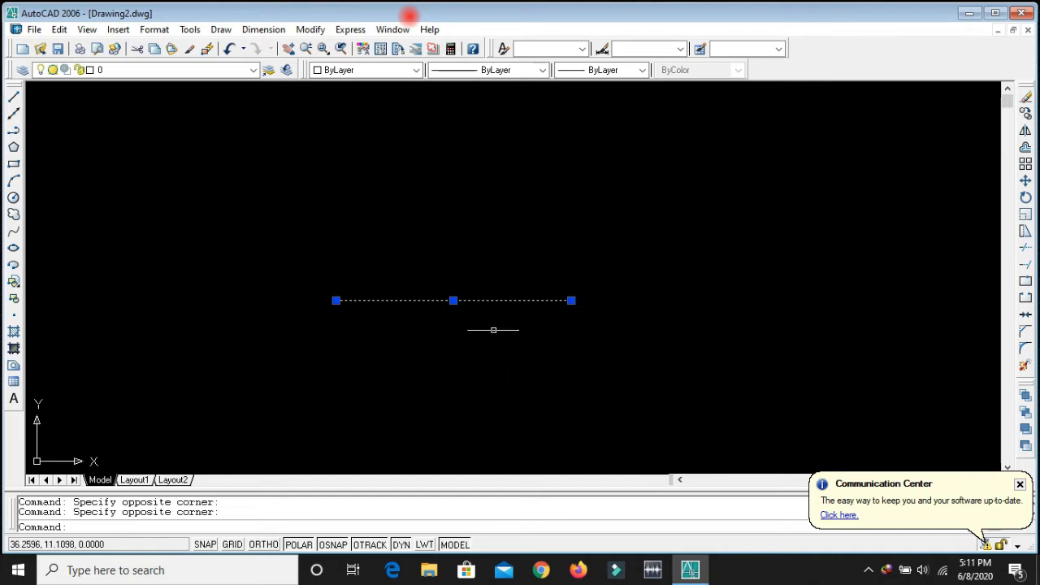
{"action": "right_click", "coordinate": [571, 300]}
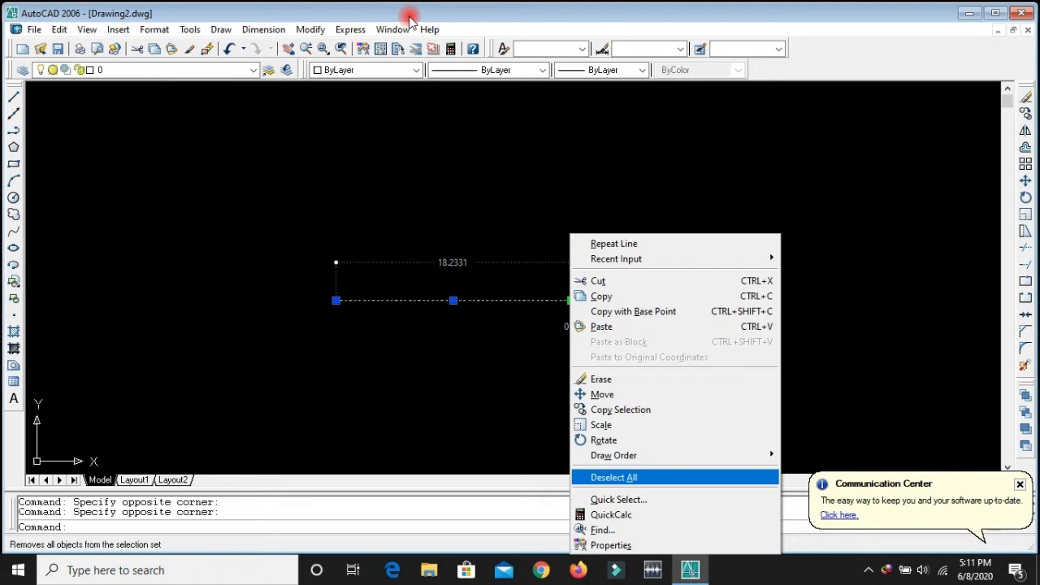
{"action": "key", "text": "Return"}
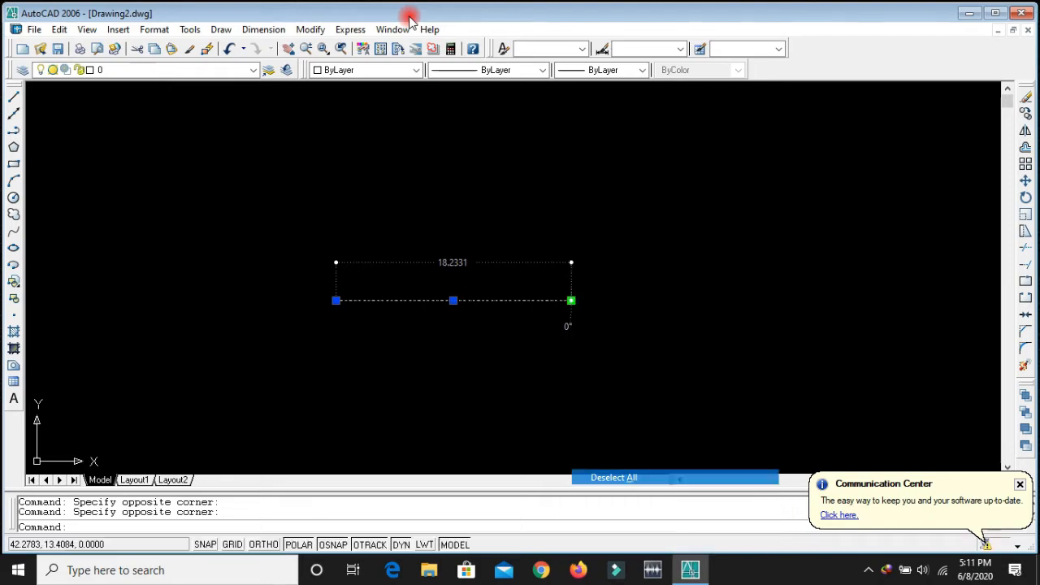
- Select the horizontal line by picking it directly and cancel the selection
{"action": "left_click", "coordinate": [544, 301]}
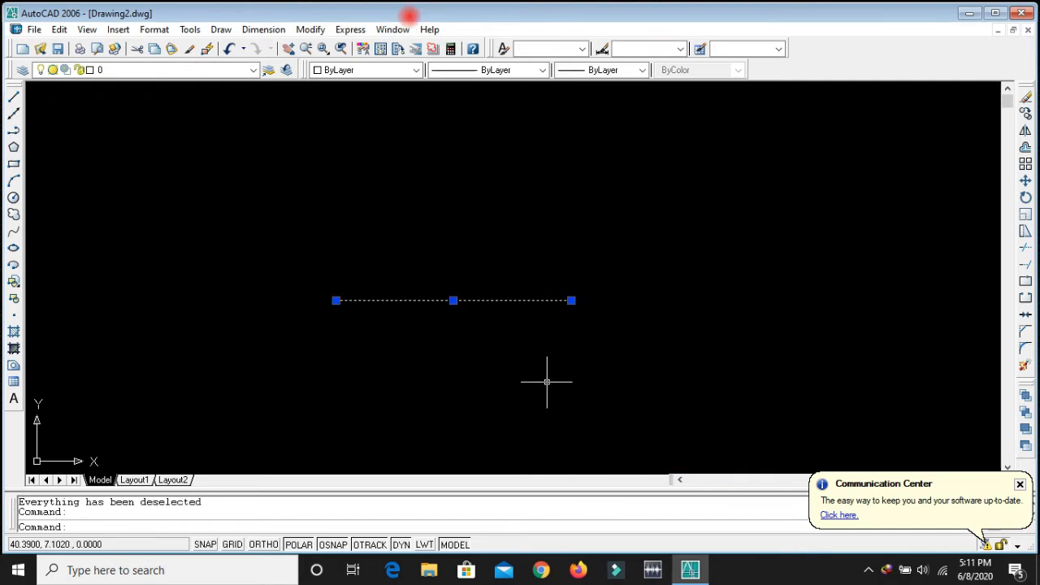
{"action": "key", "text": "Escape"}
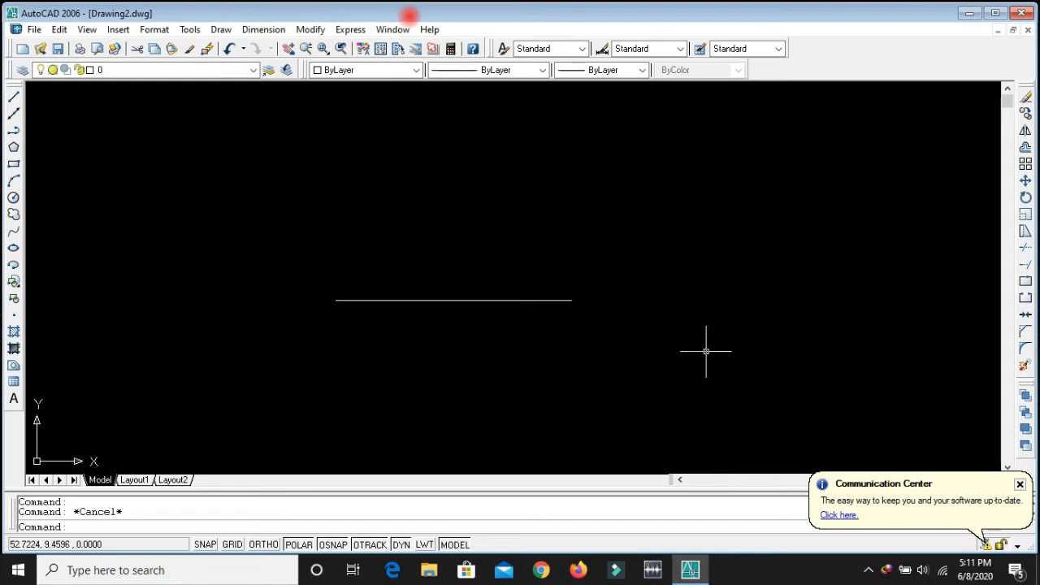
{"action": "key", "text": "Escape"}
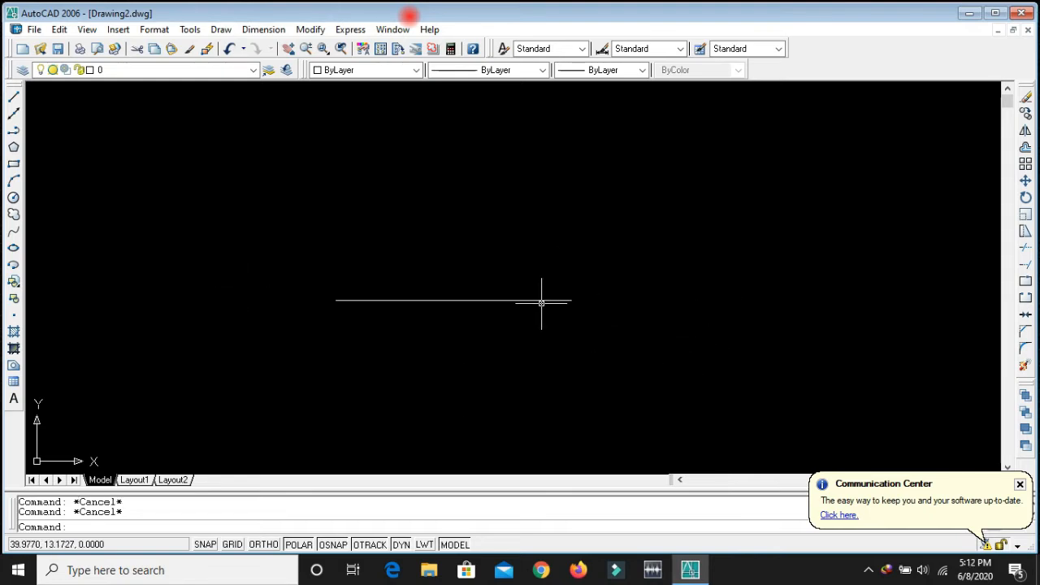
- Erase the horizontal line from the drawing
{"action": "left_click", "coordinate": [539, 299]}
{"action": "key", "text": "Delete"}
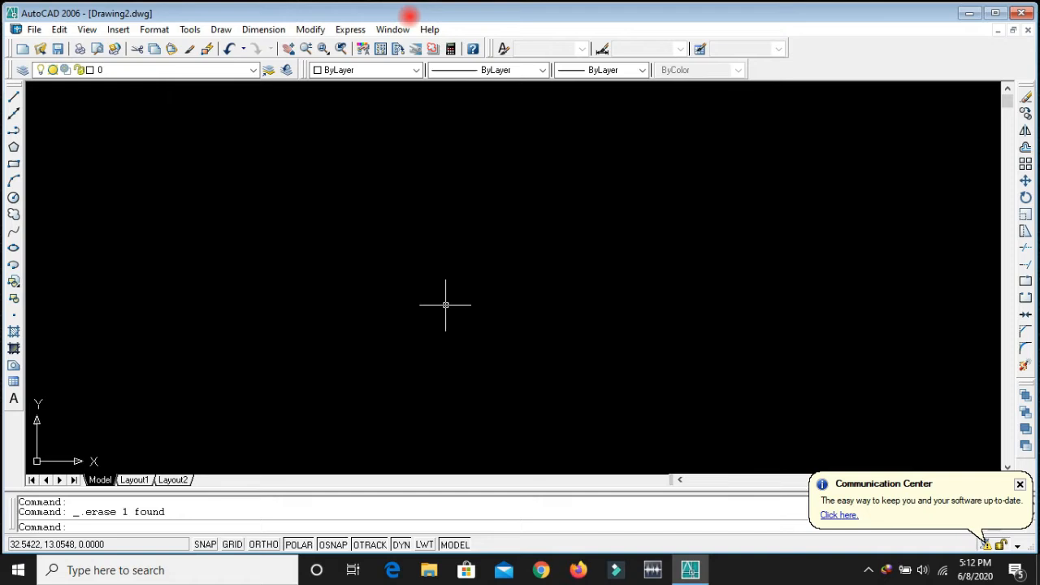
- Open the drawing units settings and set the length type to Engineering with a precision of 0'-0"
{"action": "type", "text": "u"}
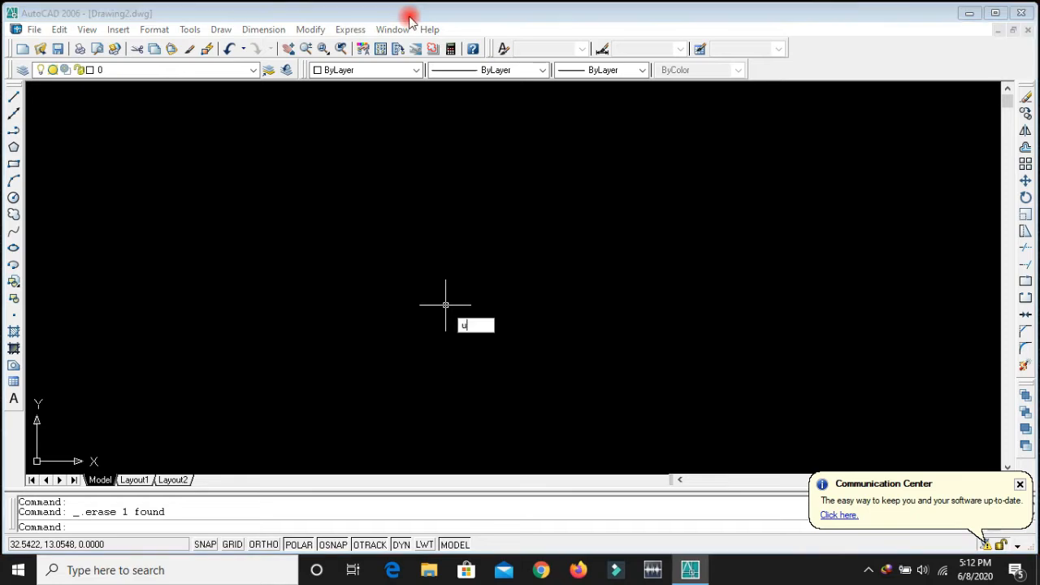
{"action": "type", "text": "n"}
{"action": "key", "text": "Return"}
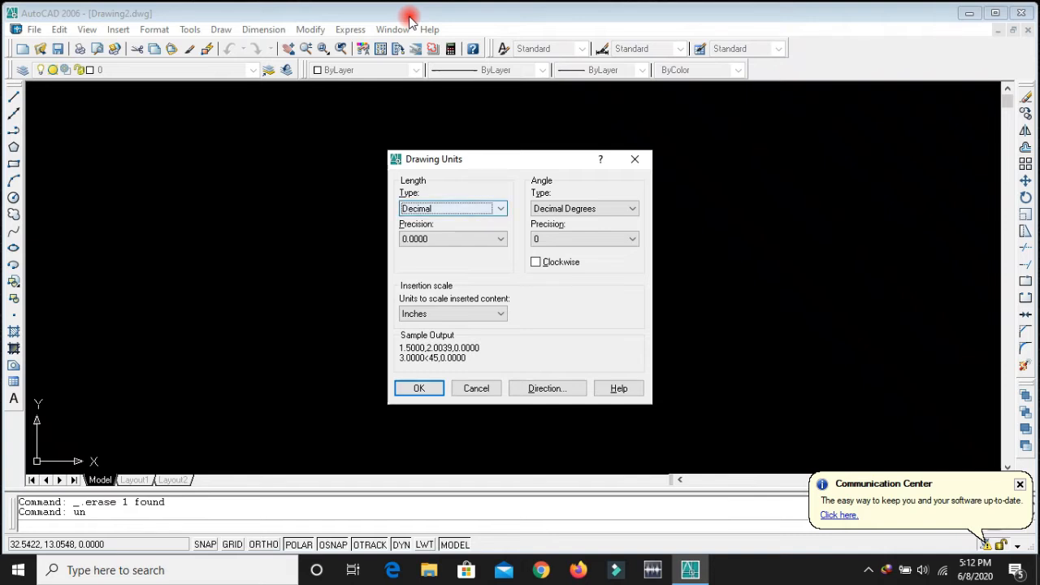
{"action": "left_click", "coordinate": [454, 208]}
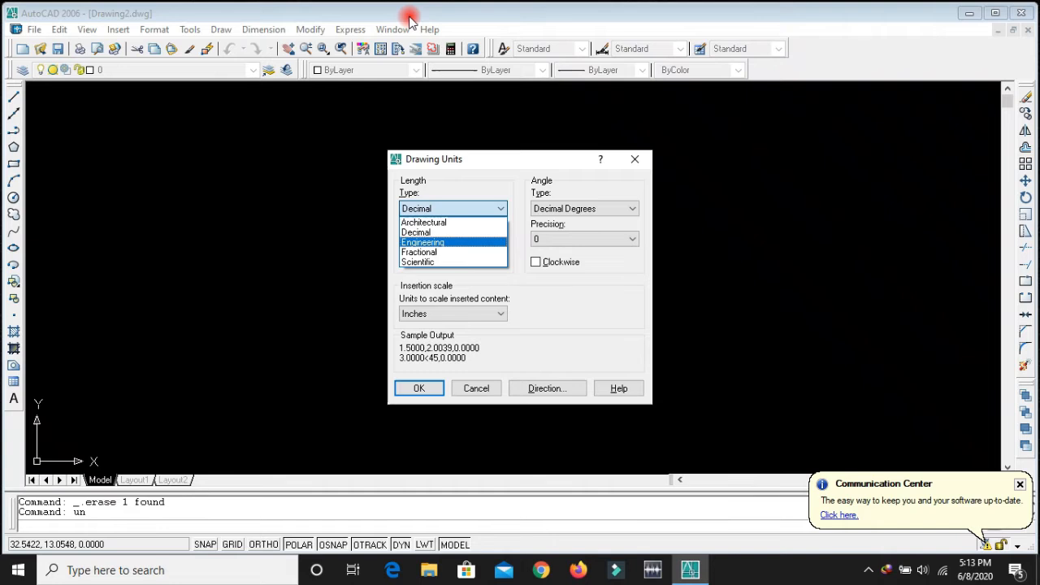
{"action": "key", "text": "Return"}
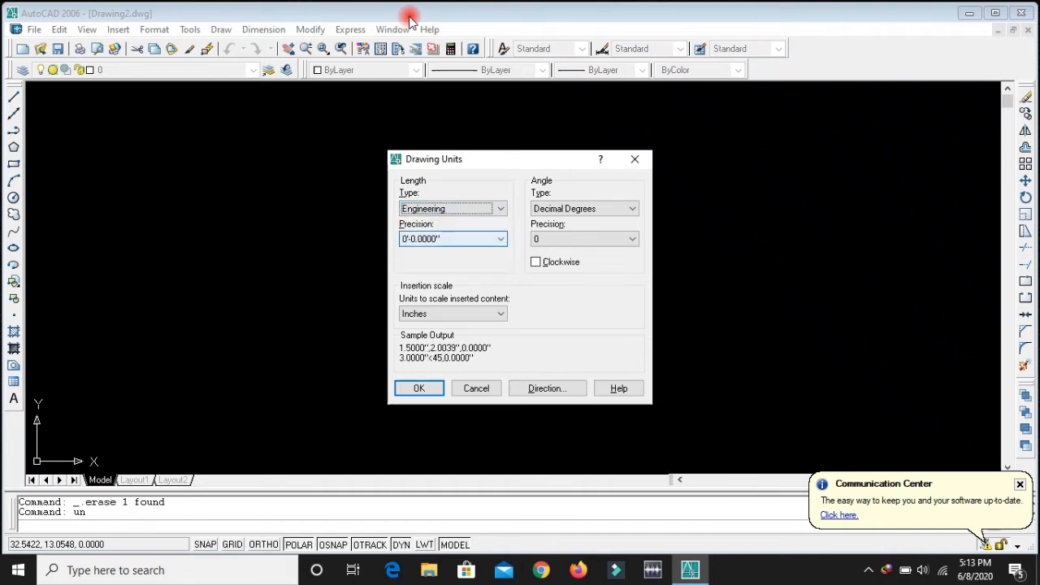
{"action": "left_click", "coordinate": [499, 239]}
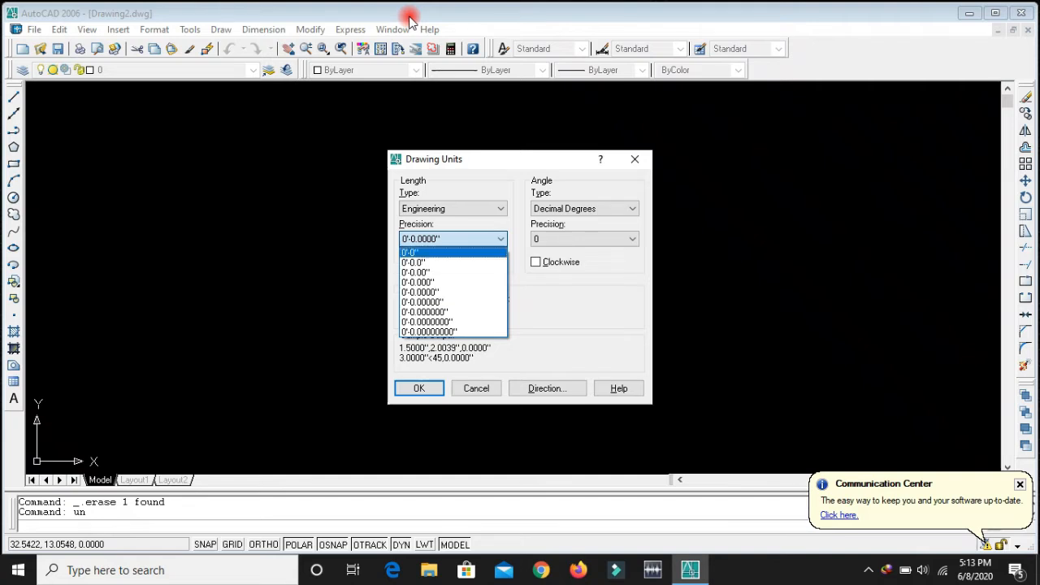
{"action": "left_click", "coordinate": [438, 253]}
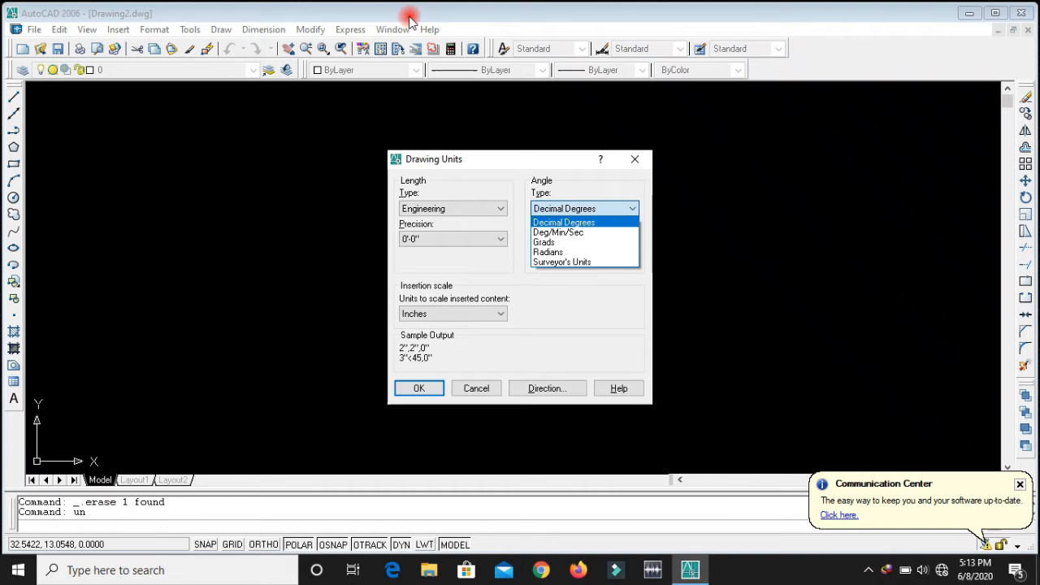
- Keep Decimal Degrees as the angle type and Inches as the insertion scale, and apply the drawing units
{"action": "key", "text": "Escape"}
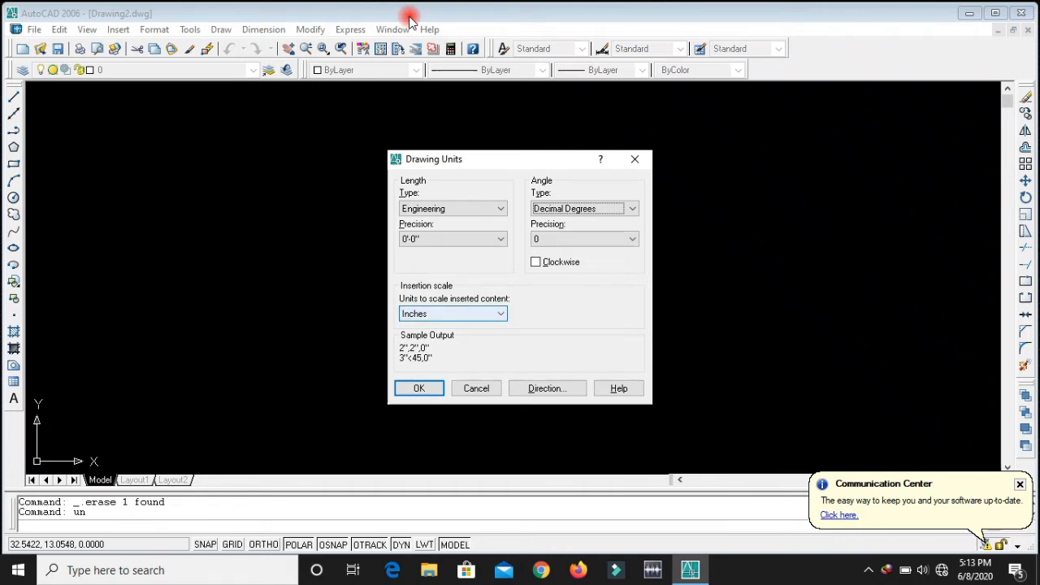
{"action": "left_click", "coordinate": [452, 314]}
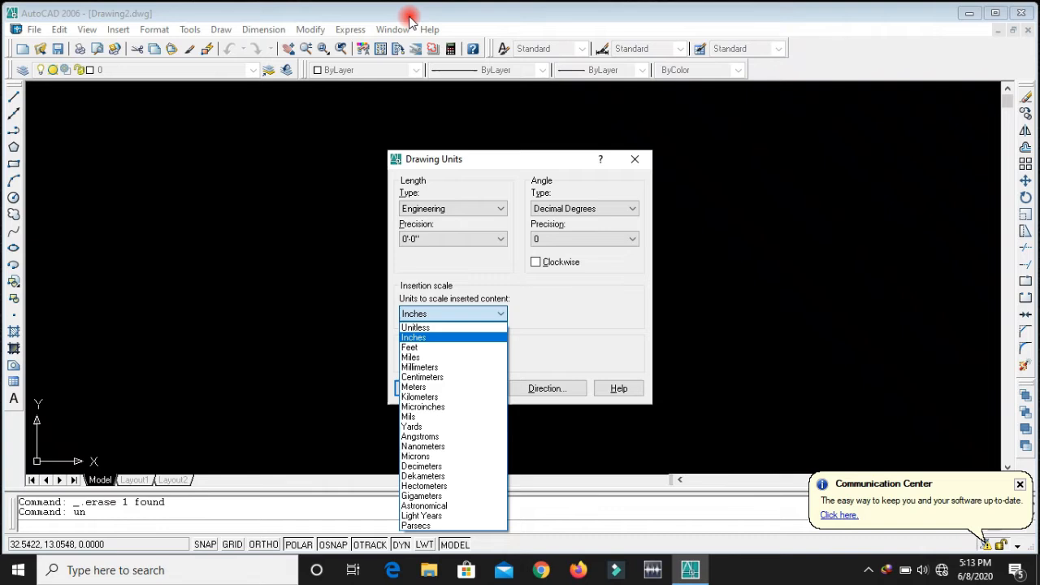
{"action": "key", "text": "Up"}
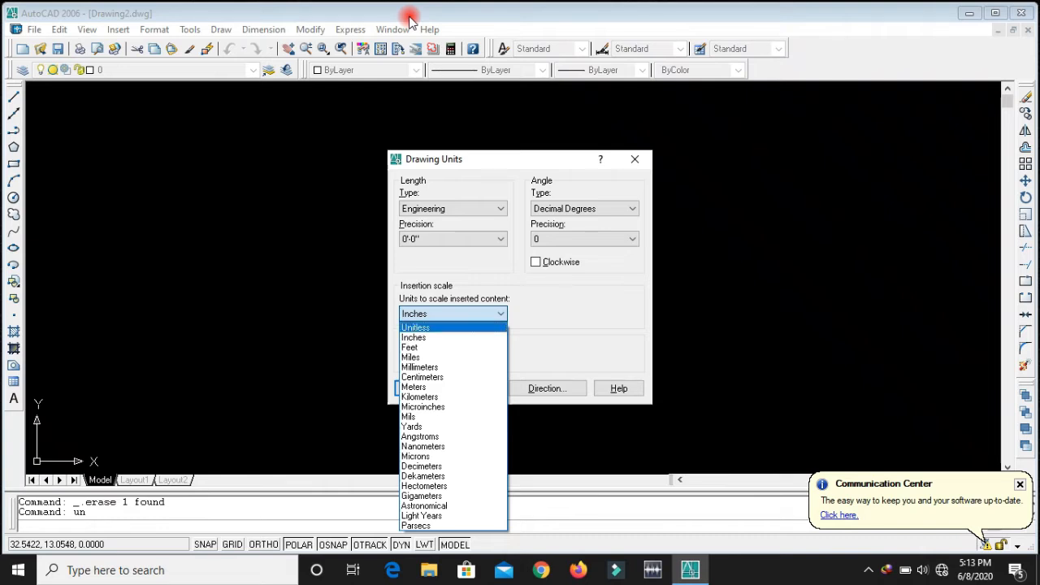
{"action": "key", "text": "Down"}
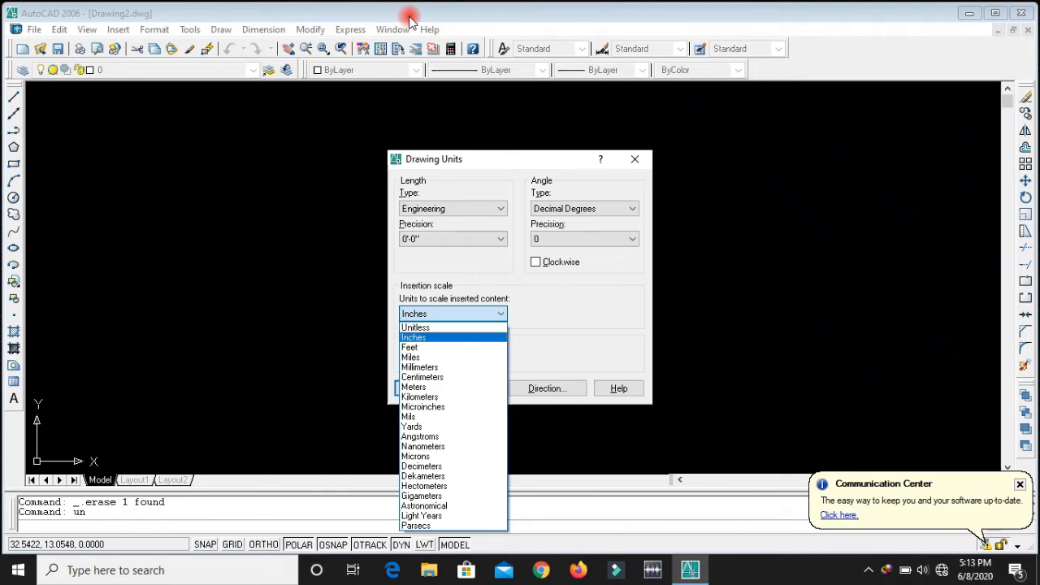
{"action": "key", "text": "Return"}
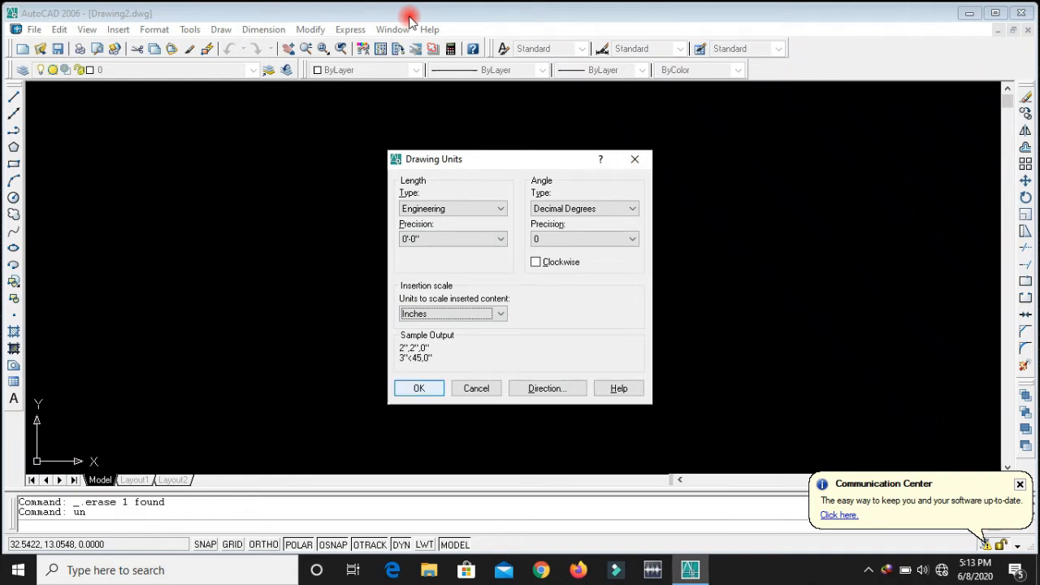
{"action": "key", "text": "Return"}
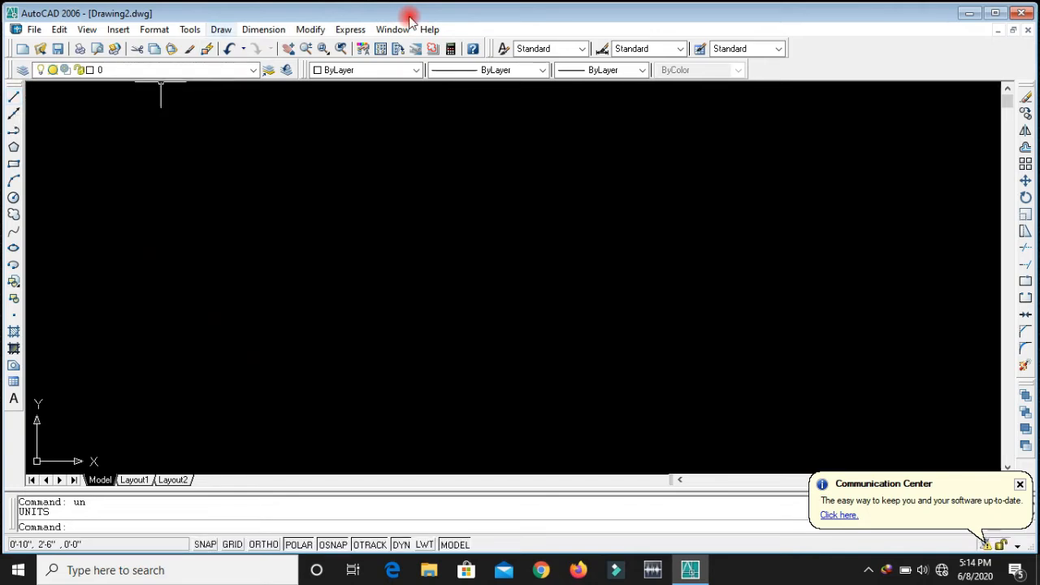
{"action": "key", "text": "alt+d"}
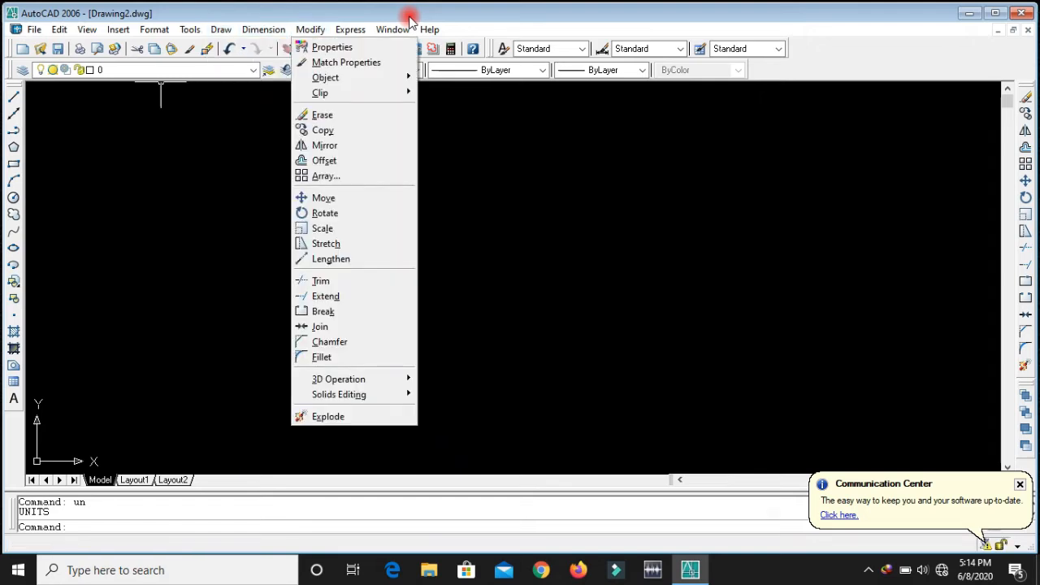
{"action": "left_click", "coordinate": [310, 30]}
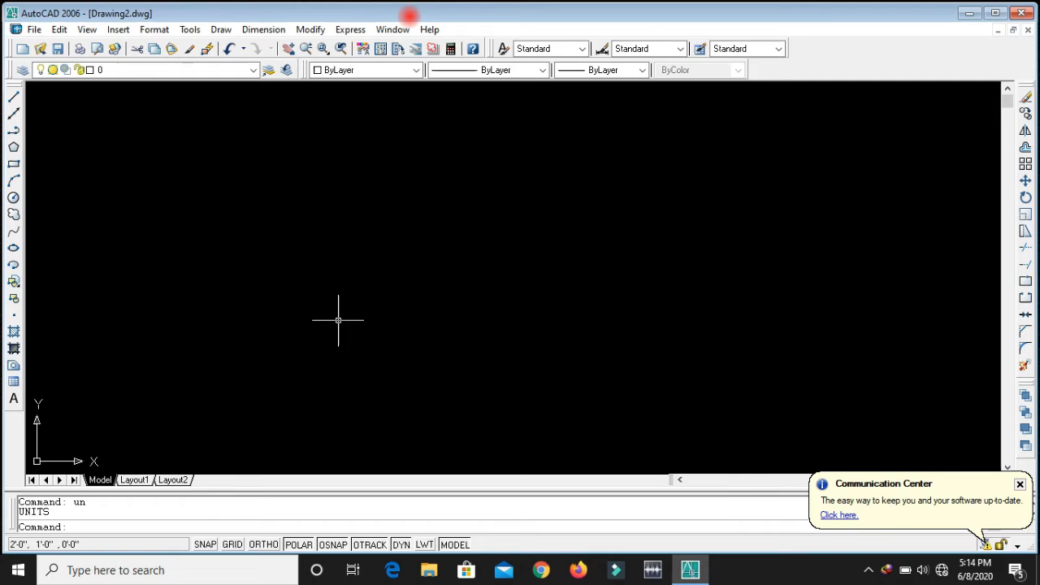
- Draw a single horizontal line about 2'-1" long in the upper part of the drawing and end the Line command
{"action": "type", "text": "l"}
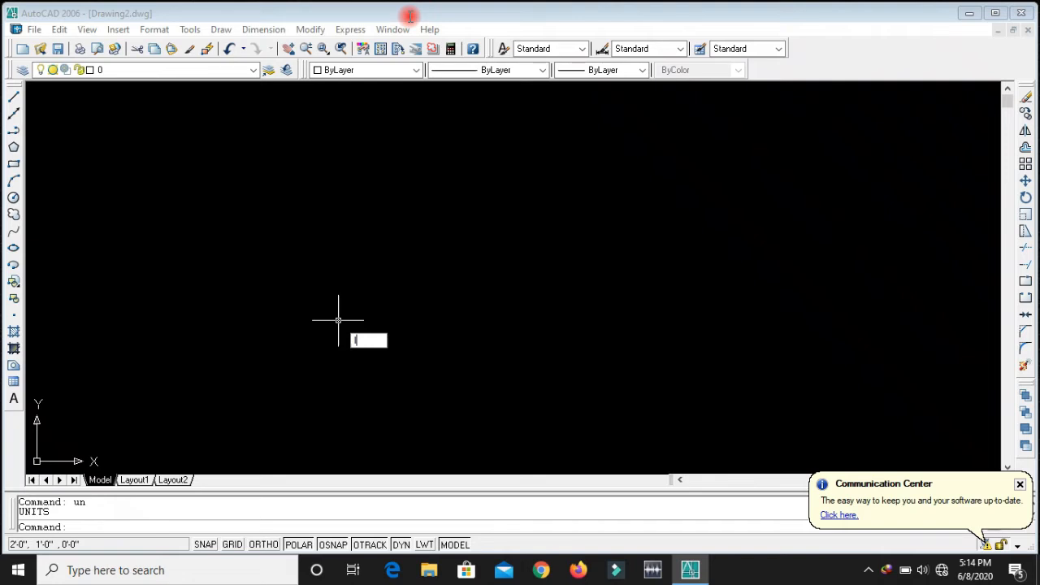
{"action": "key", "text": "Return"}
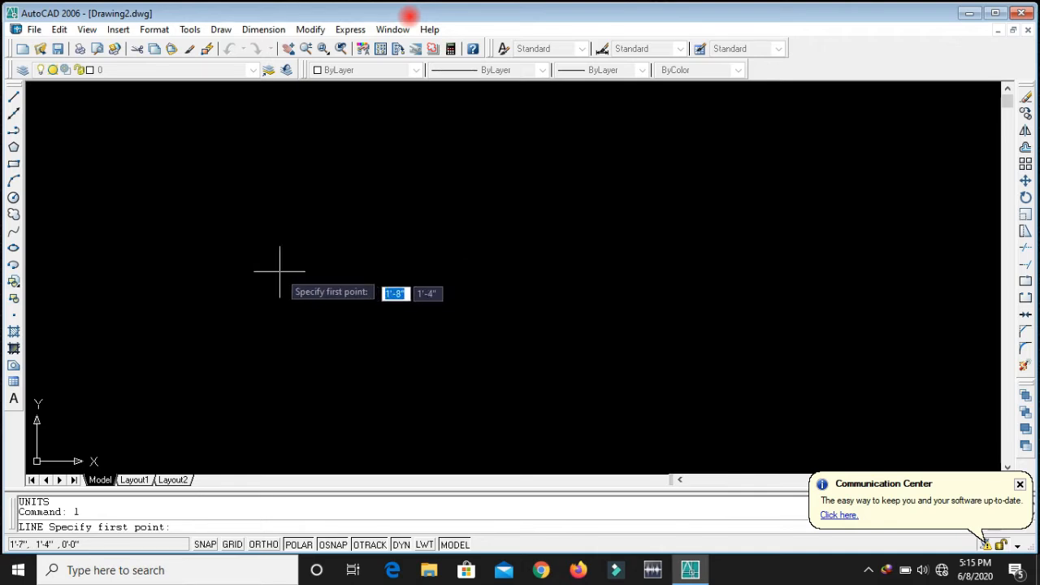
{"action": "left_click", "coordinate": [235, 201]}
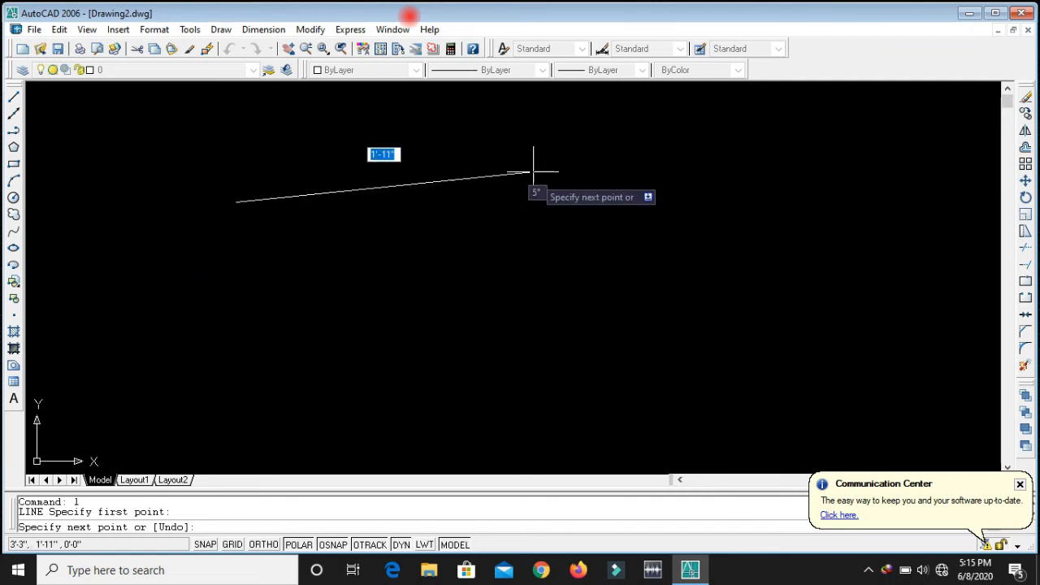
{"action": "type", "text": "2"}
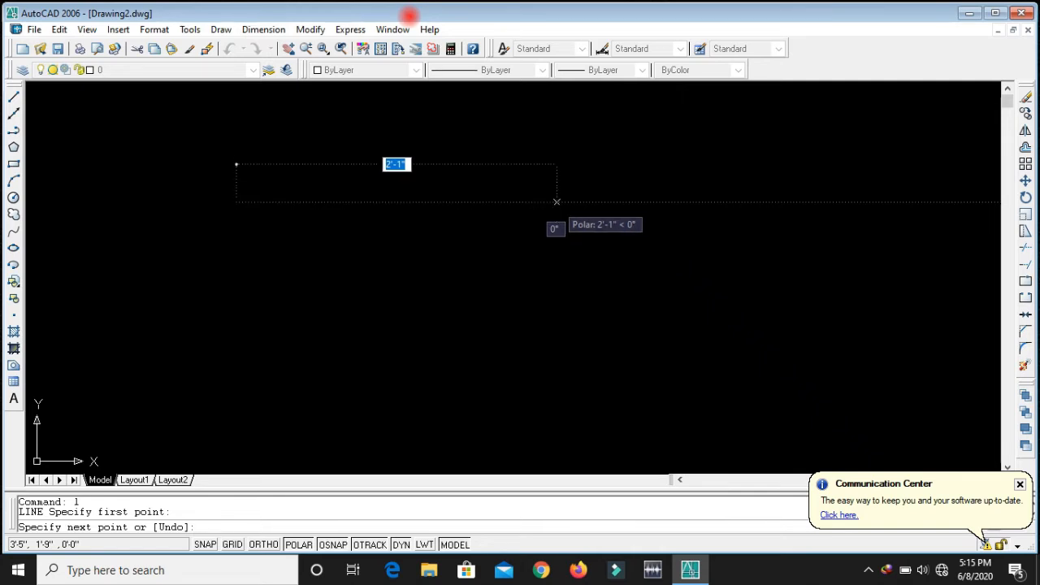
{"action": "left_click", "coordinate": [557, 202]}
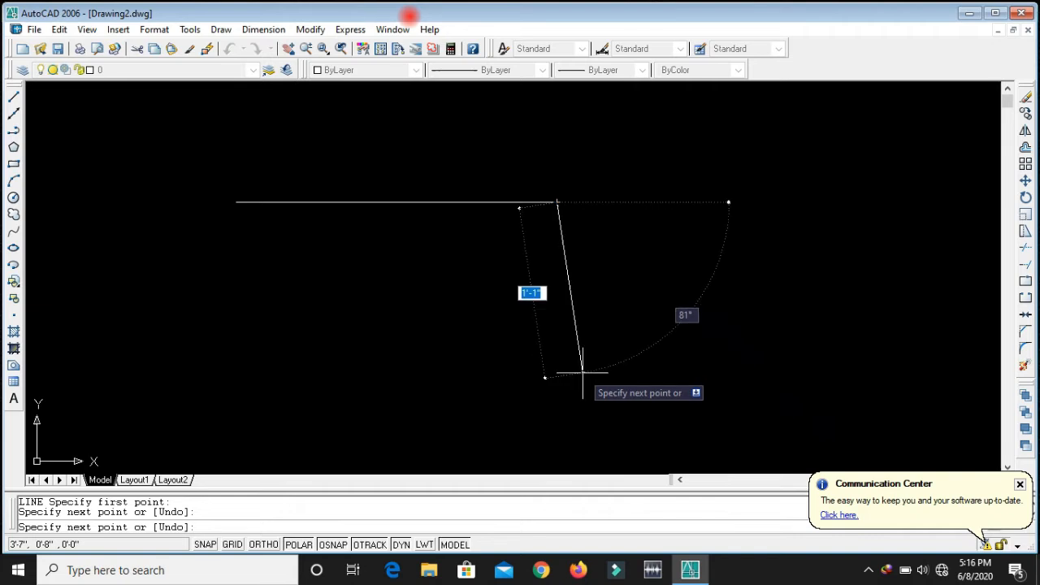
{"action": "right_click", "coordinate": [582, 372]}
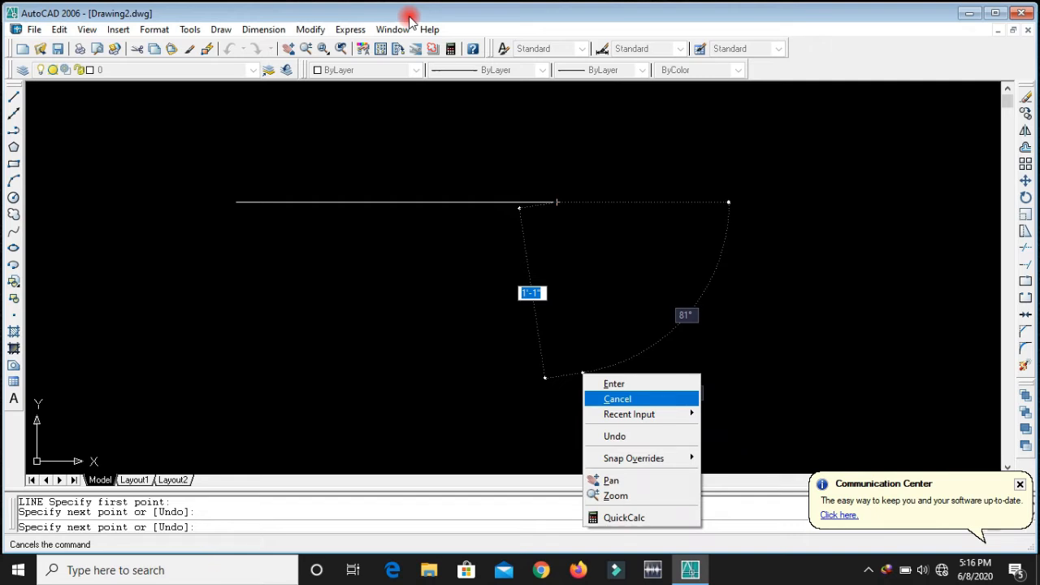
{"action": "left_click", "coordinate": [618, 399]}
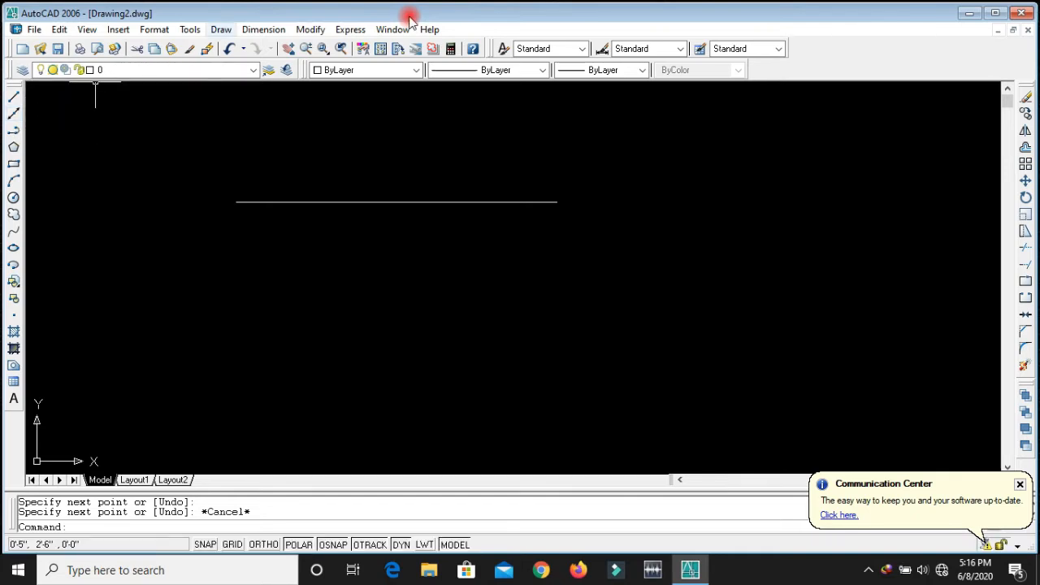
{"action": "key", "text": "alt+d"}
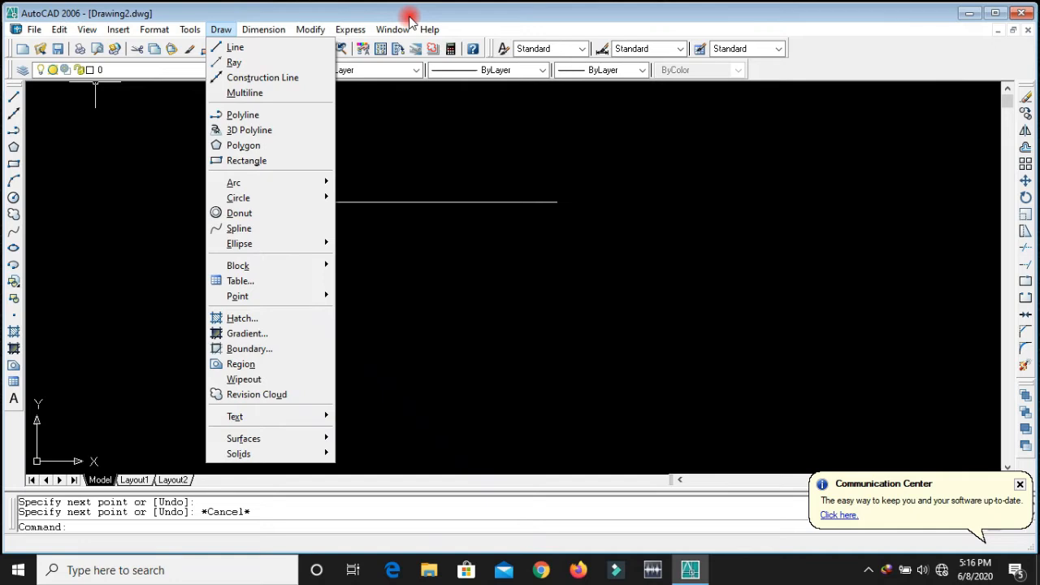
{"action": "left_click", "coordinate": [309, 30]}
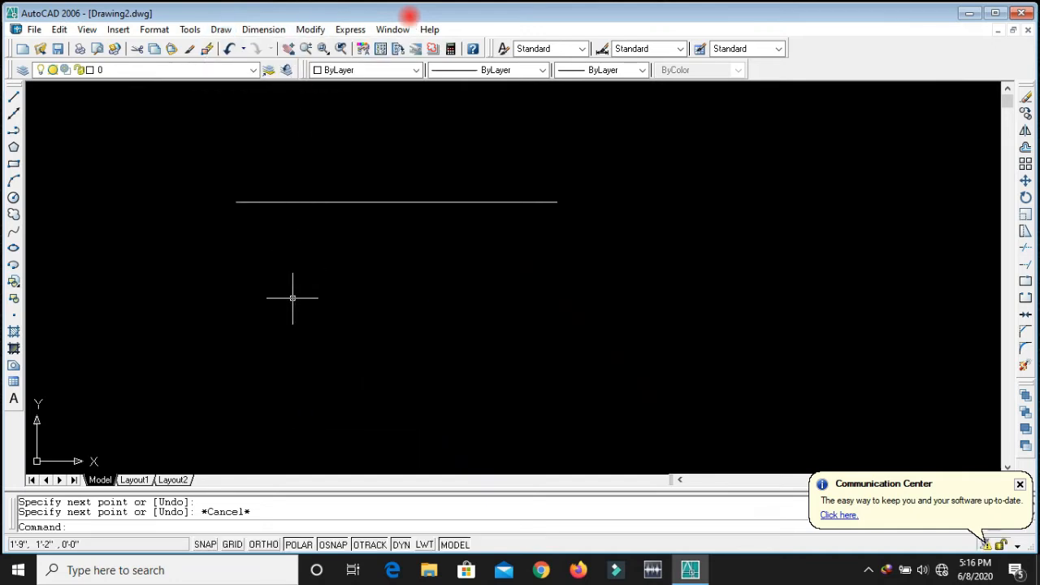
- Draw a vertical construction line through about 2'-5", 1'-3", crossing the horizontal line, and end the XLINE command
{"action": "type", "text": "xl"}
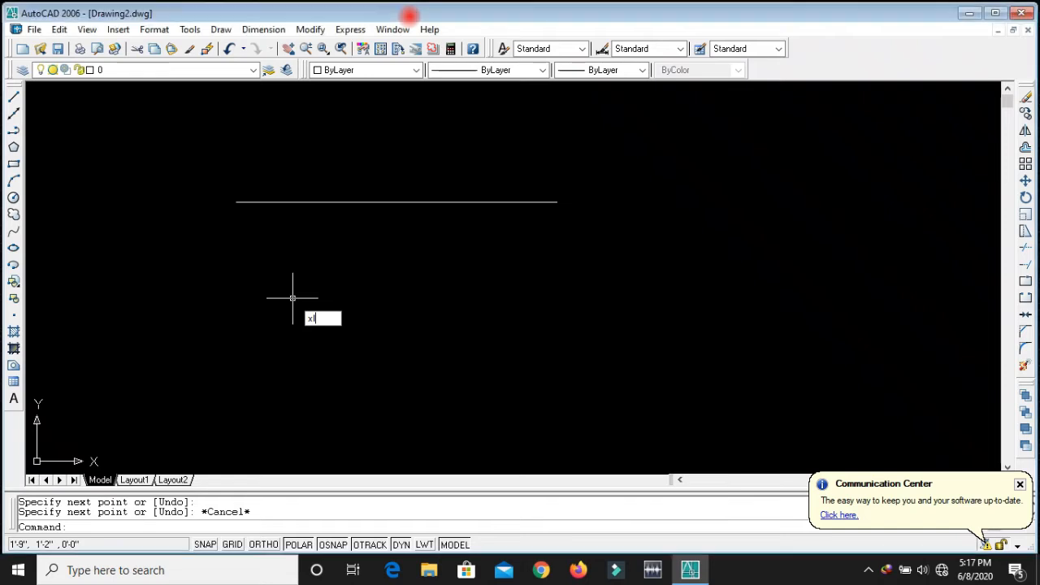
{"action": "key", "text": "Return"}
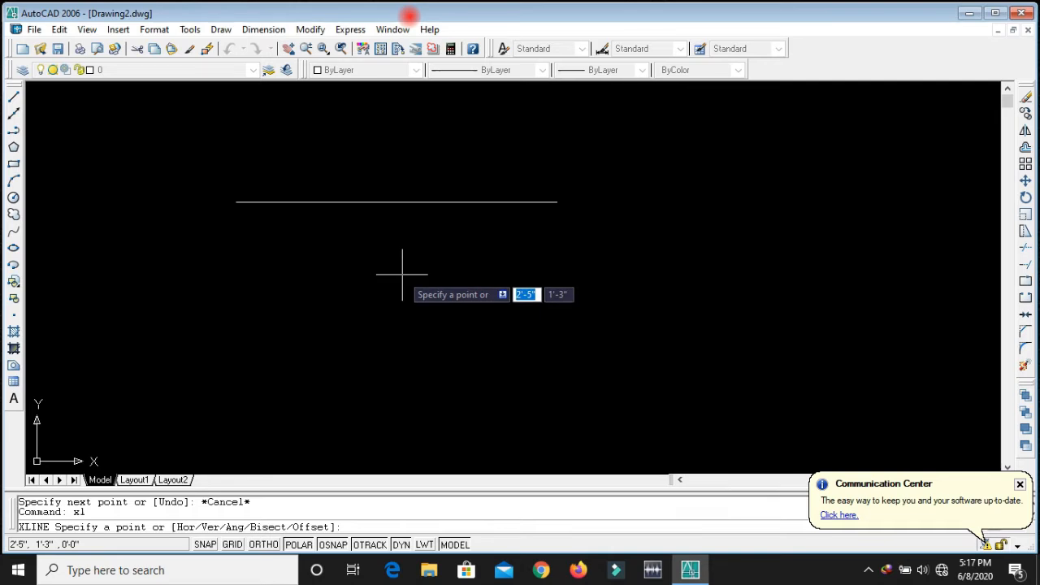
{"action": "left_click", "coordinate": [402, 275]}
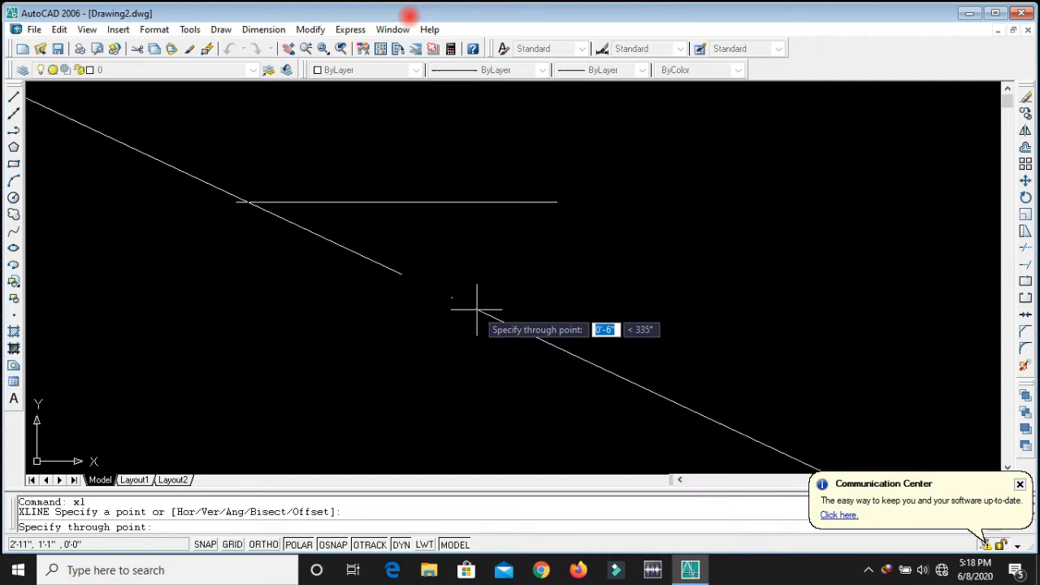
{"action": "left_click", "coordinate": [402, 231]}
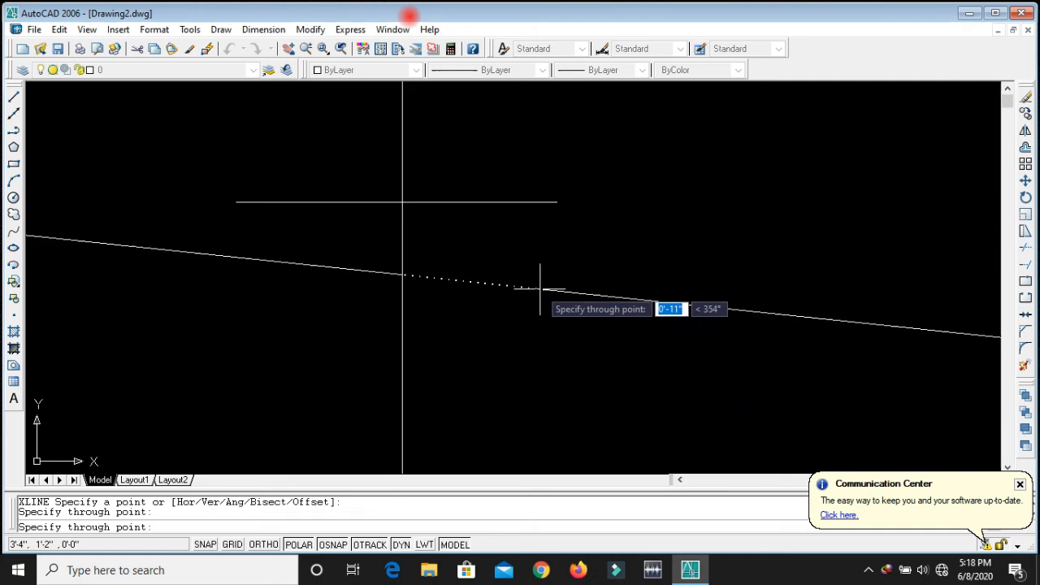
{"action": "key", "text": "Escape"}
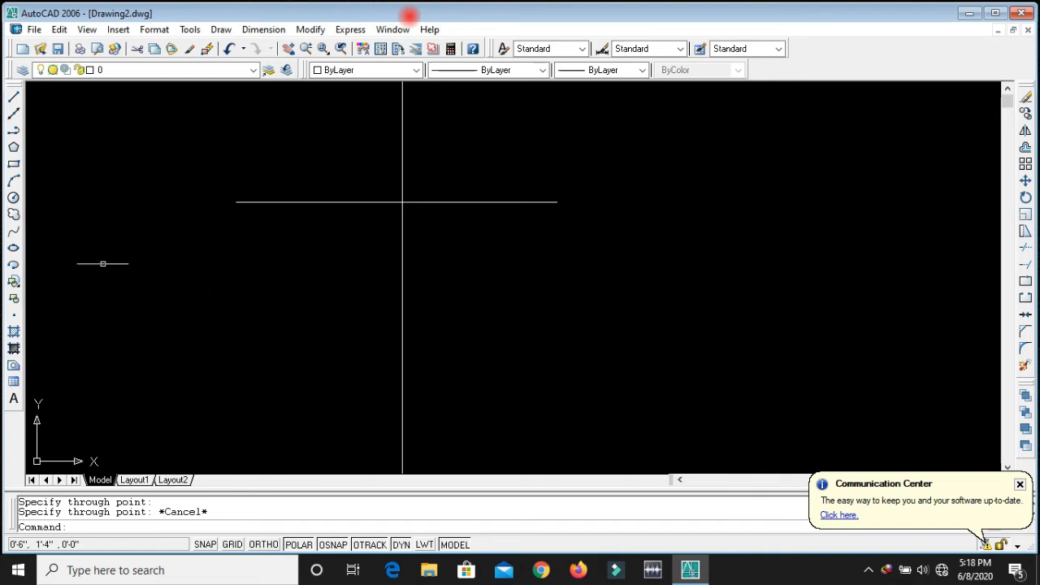
- Draw three connected line segments forming a rectangle open on its left side, below and to the right of the horizontal line
{"action": "left_click", "coordinate": [503, 201]}
{"action": "left_click", "coordinate": [14, 97]}
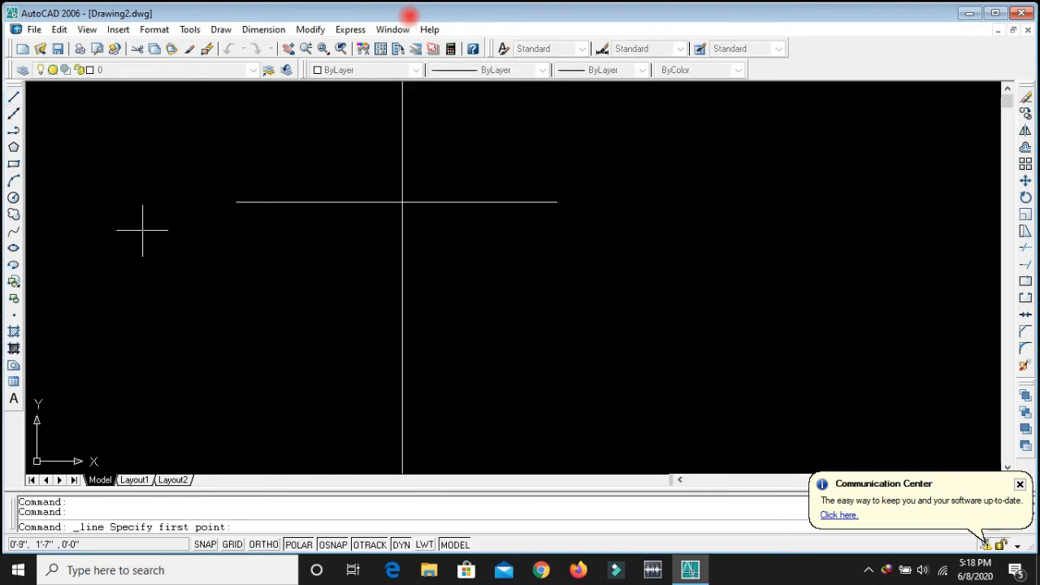
{"action": "left_click", "coordinate": [568, 363]}
{"action": "left_click", "coordinate": [719, 363]}
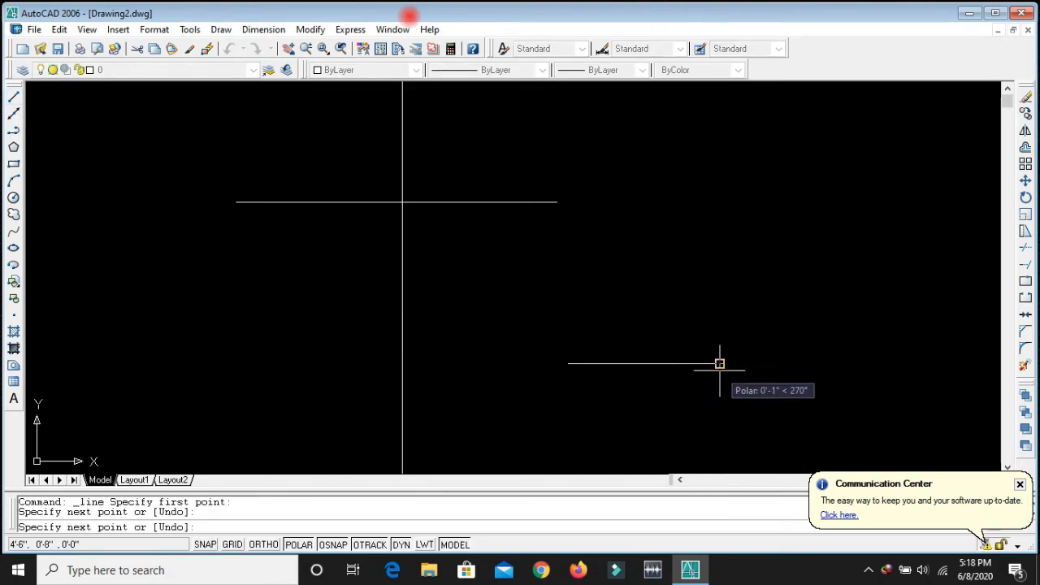
{"action": "left_click", "coordinate": [719, 258]}
{"action": "left_click", "coordinate": [593, 258]}
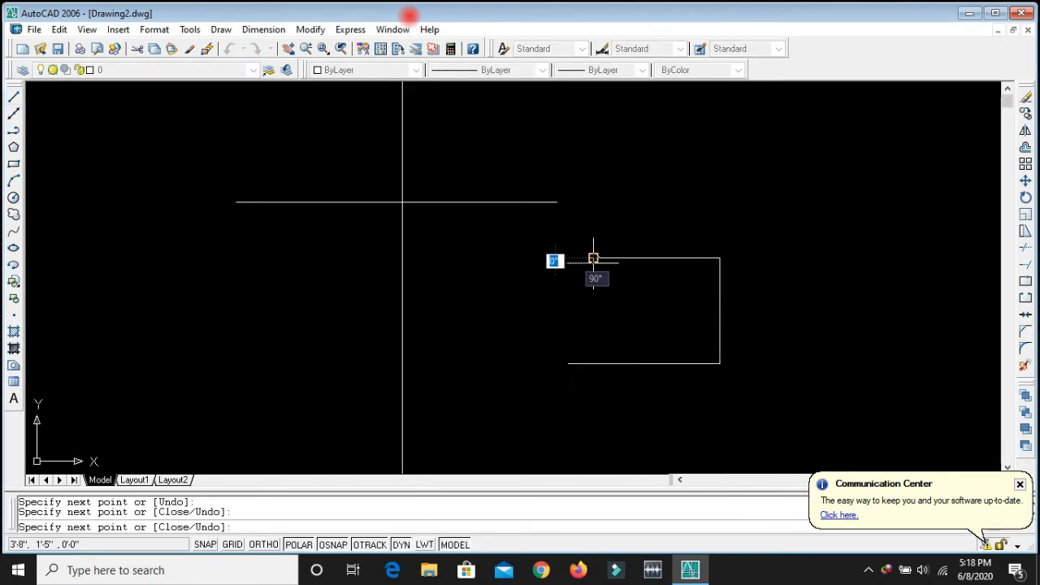
{"action": "key", "text": "Escape"}
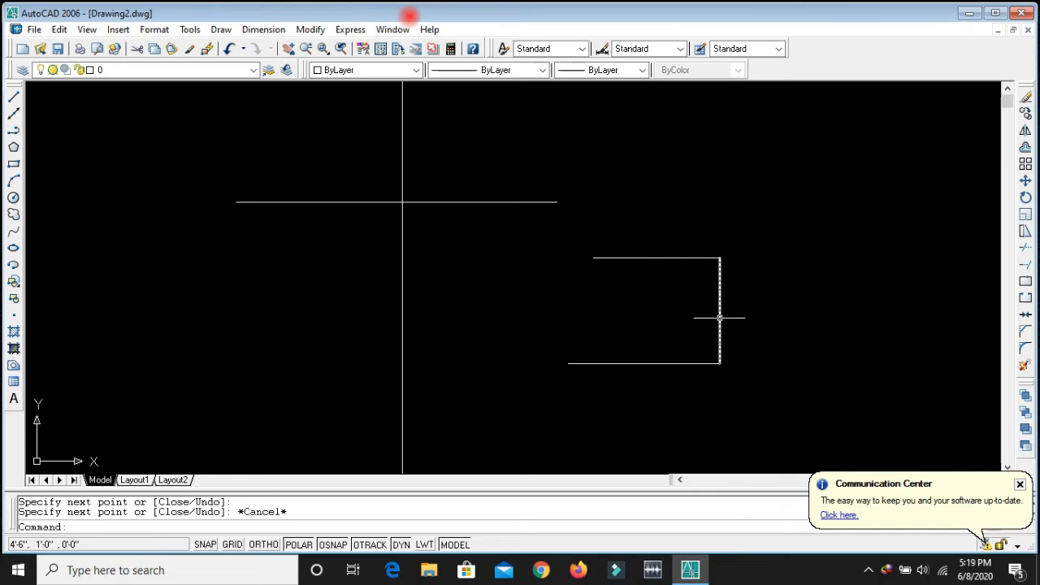
- Select the upper segment of the open rectangle to check whether its segments are separate objects, and clear the selection
{"action": "left_click", "coordinate": [662, 257]}
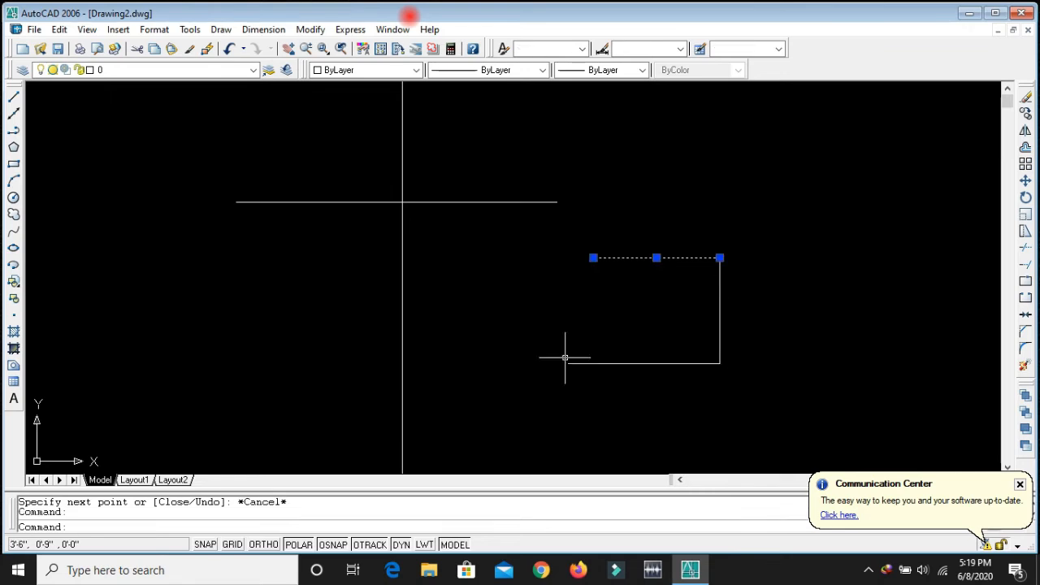
{"action": "key", "text": "Escape"}
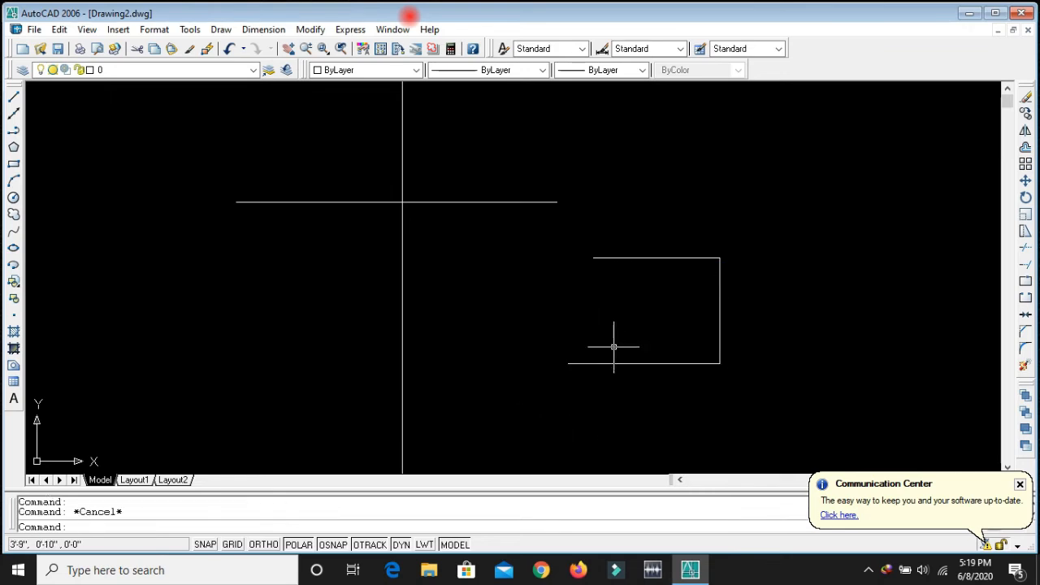
- Draw a three-segment polyline forming a rectangle open on its left side, left of the construction line, and select it to check whether it is one object
{"action": "left_click", "coordinate": [13, 130]}
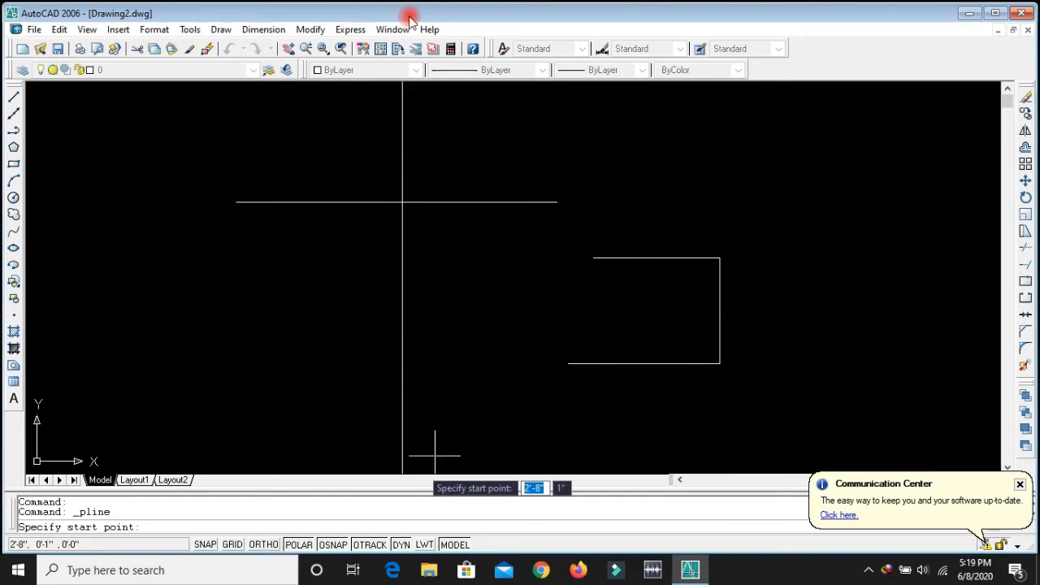
{"action": "left_click", "coordinate": [139, 331]}
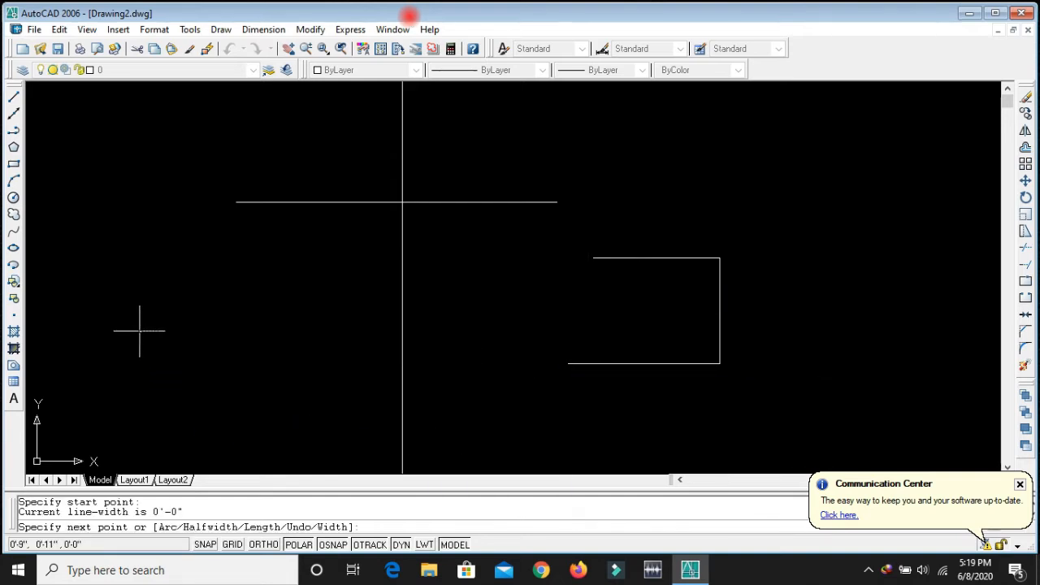
{"action": "left_click", "coordinate": [271, 331]}
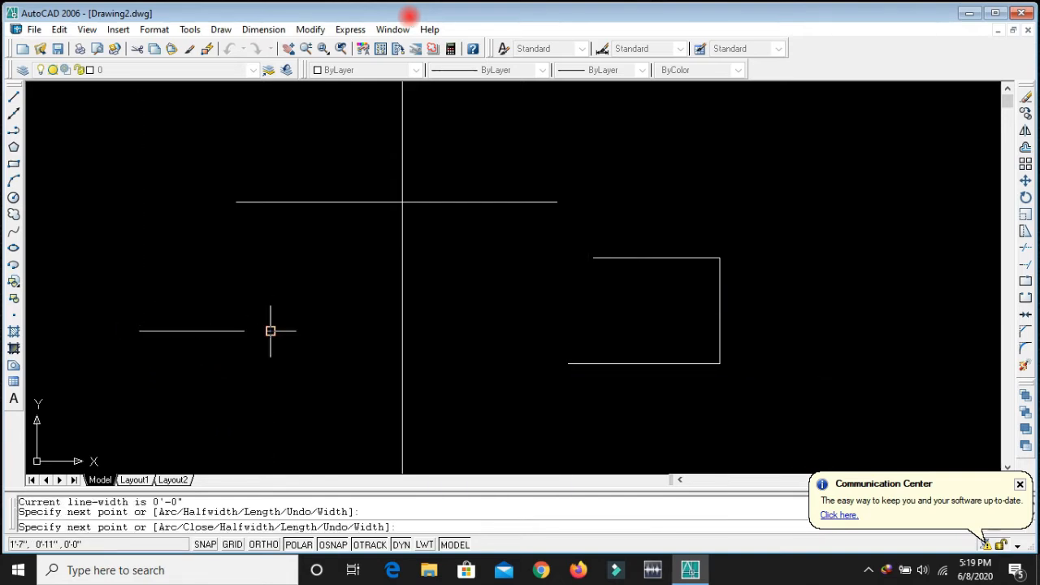
{"action": "left_click", "coordinate": [271, 253]}
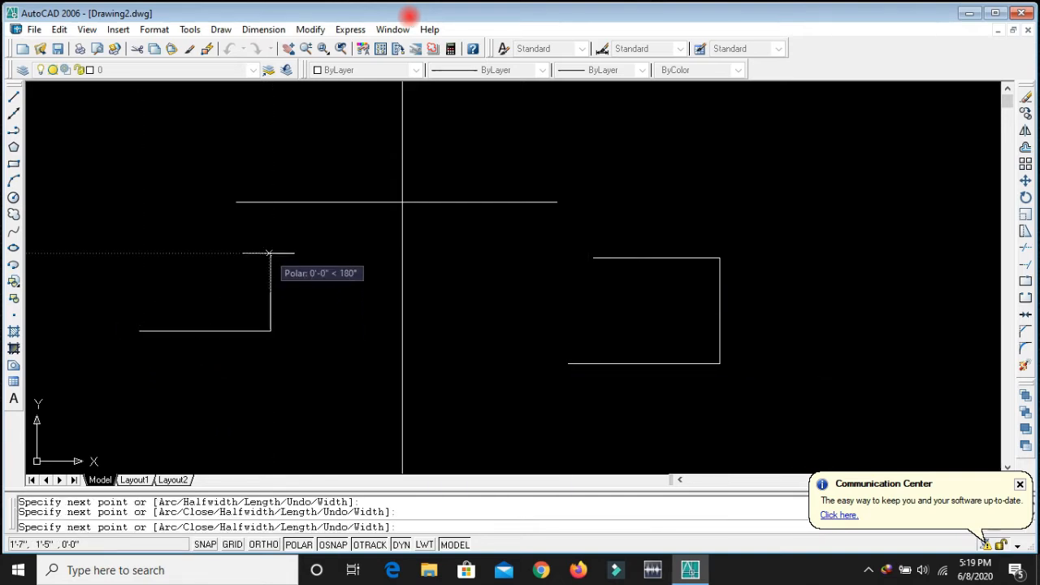
{"action": "left_click", "coordinate": [183, 254]}
{"action": "key", "text": "Escape"}
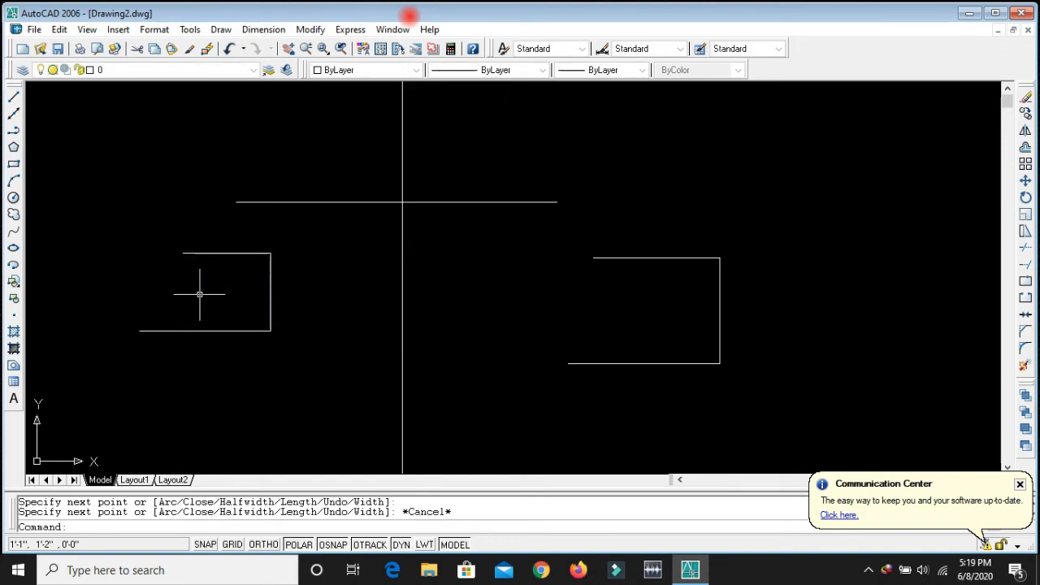
{"action": "left_click", "coordinate": [228, 331]}
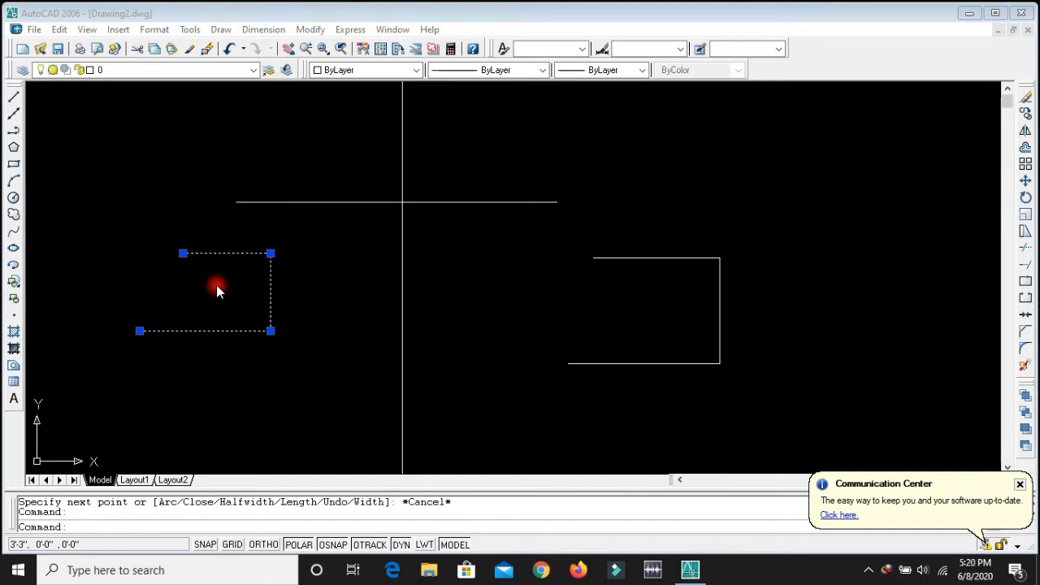
{"action": "key", "text": "Escape"}
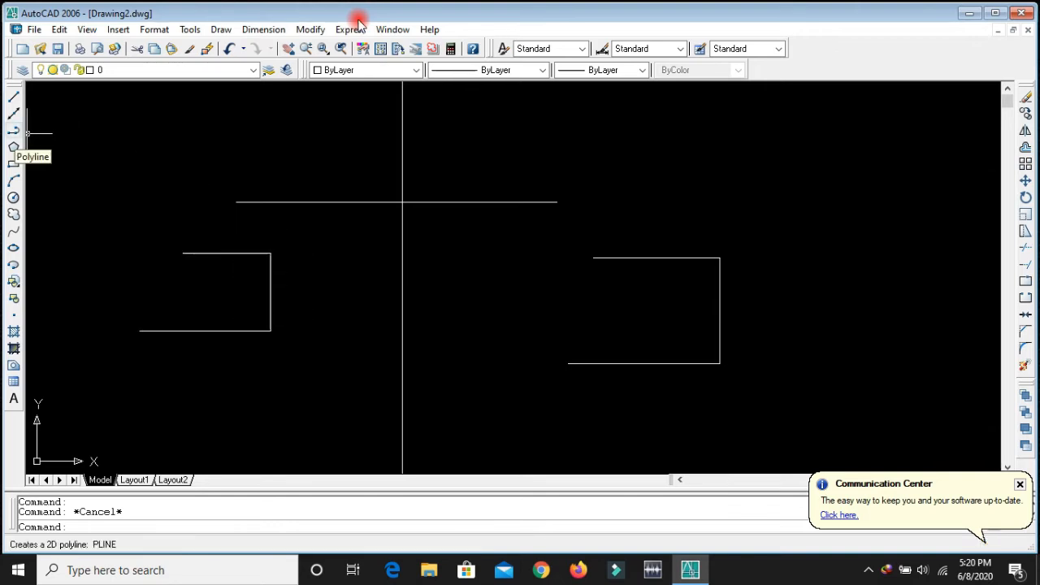
{"action": "left_click", "coordinate": [221, 29]}
{"action": "key", "text": "Down"}
{"action": "key", "text": "Down"}
{"action": "key", "text": "Down"}
{"action": "key", "text": "Down"}
{"action": "key", "text": "Down"}
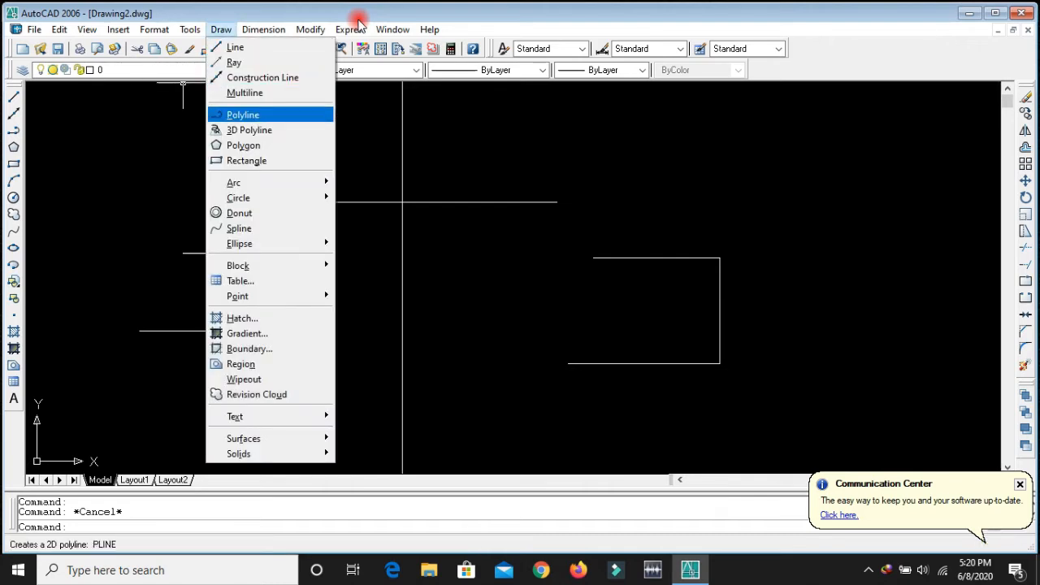
{"action": "left_click", "coordinate": [358, 22]}
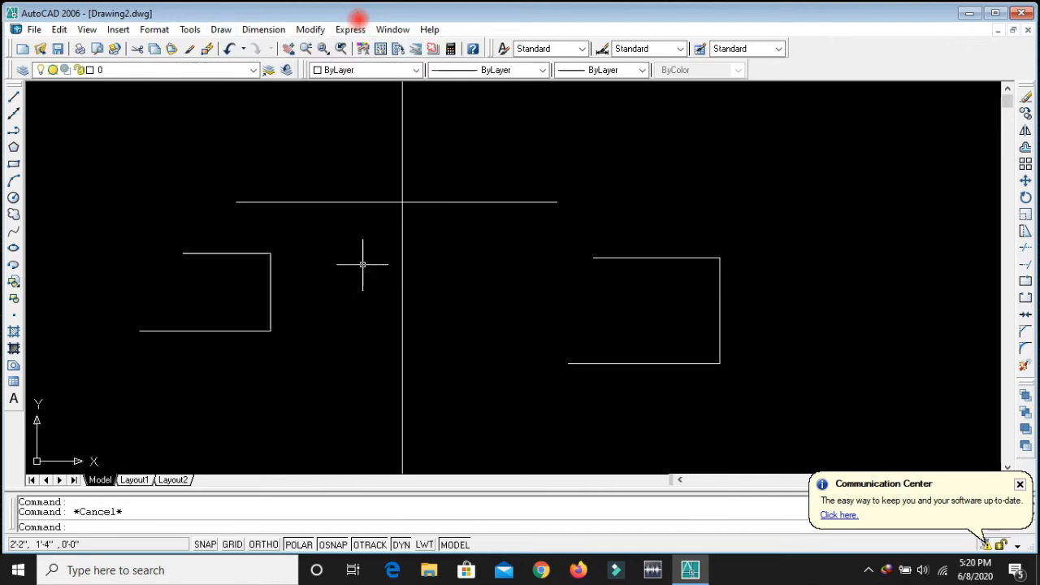
- Draw a stepped six-segment polyline right of the construction line, ending in a short slanted segment, and select it to check whether it is one object
{"action": "type", "text": "p"}
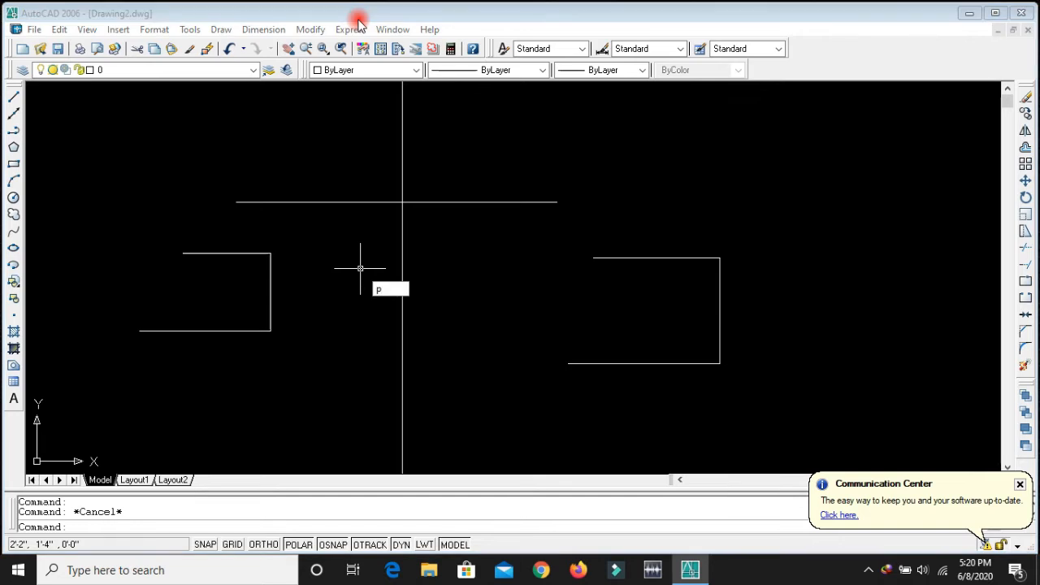
{"action": "type", "text": "l"}
{"action": "key", "text": "Return"}
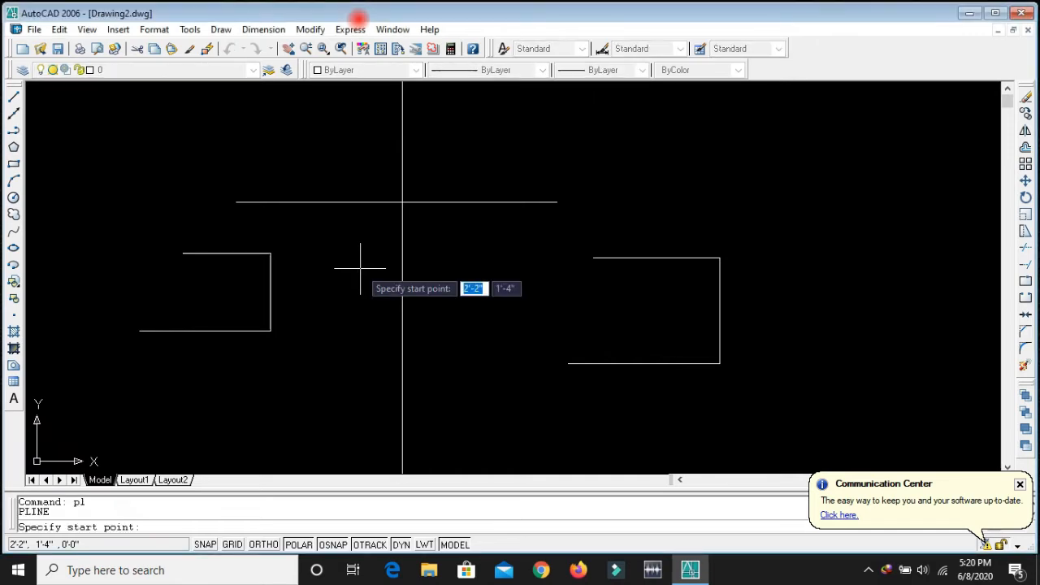
{"action": "left_click", "coordinate": [441, 346]}
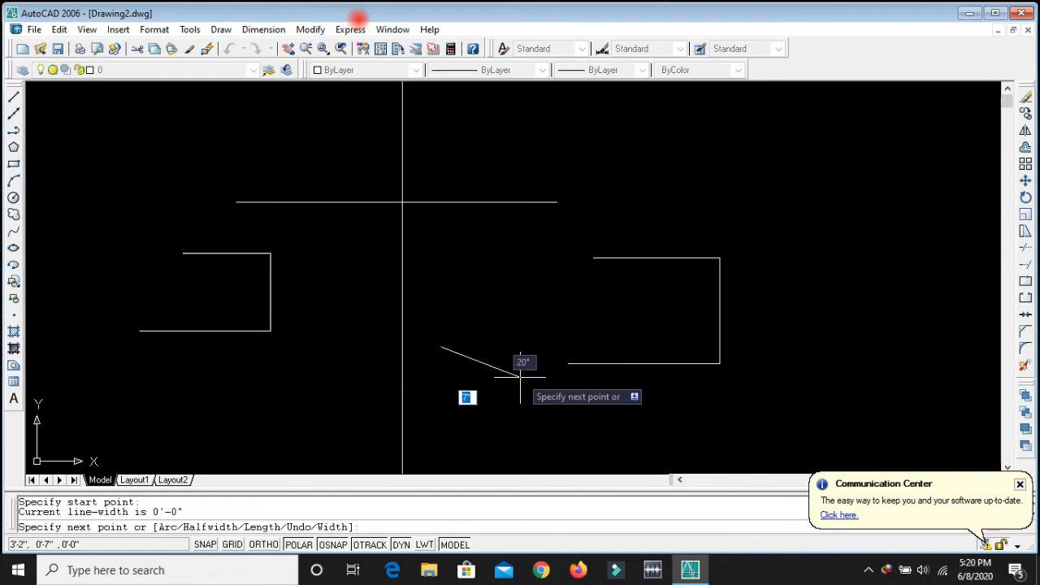
{"action": "left_click", "coordinate": [527, 346]}
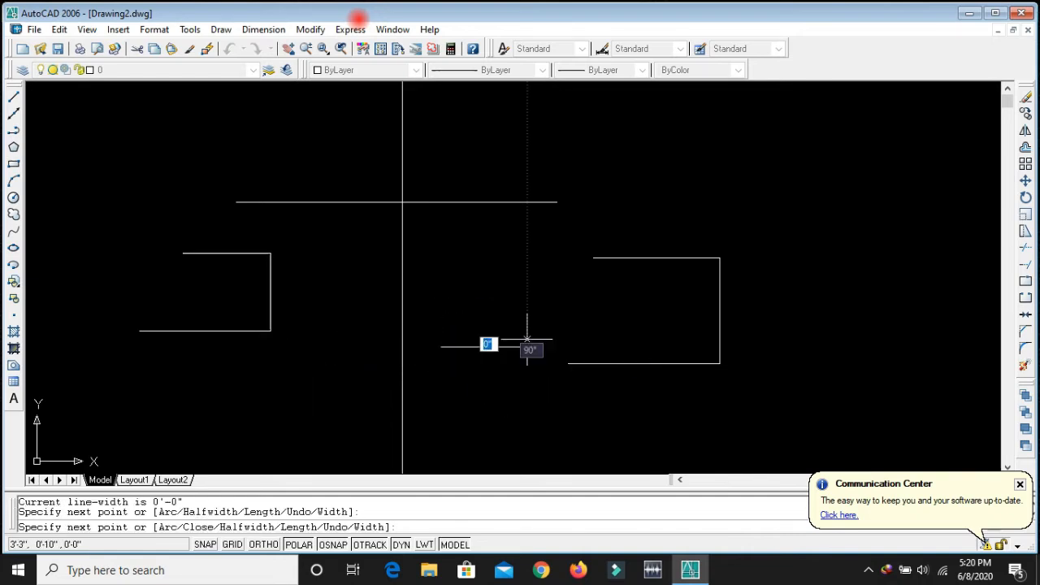
{"action": "left_click", "coordinate": [527, 233]}
{"action": "left_click", "coordinate": [669, 130]}
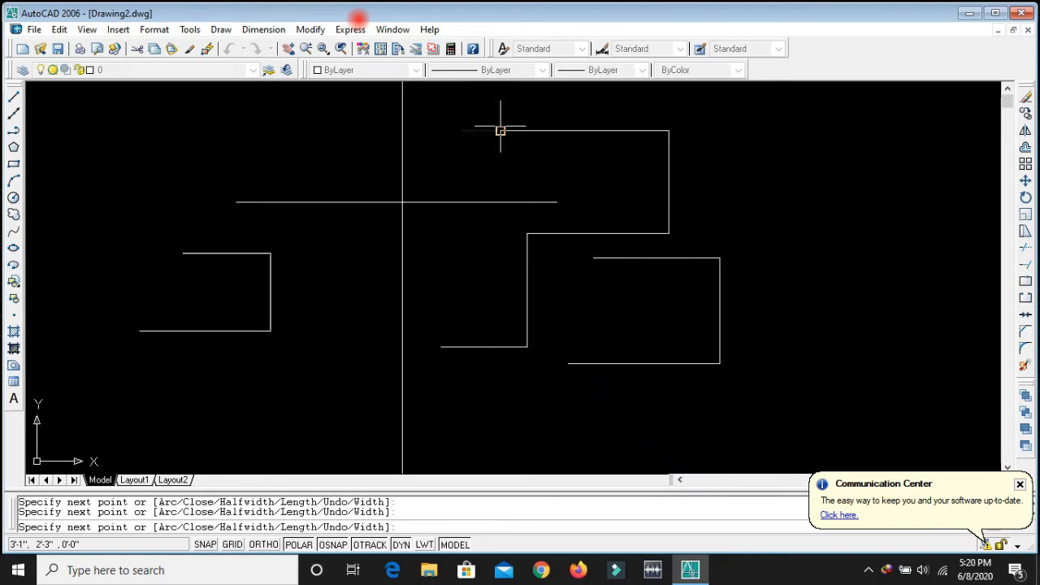
{"action": "left_click", "coordinate": [449, 124]}
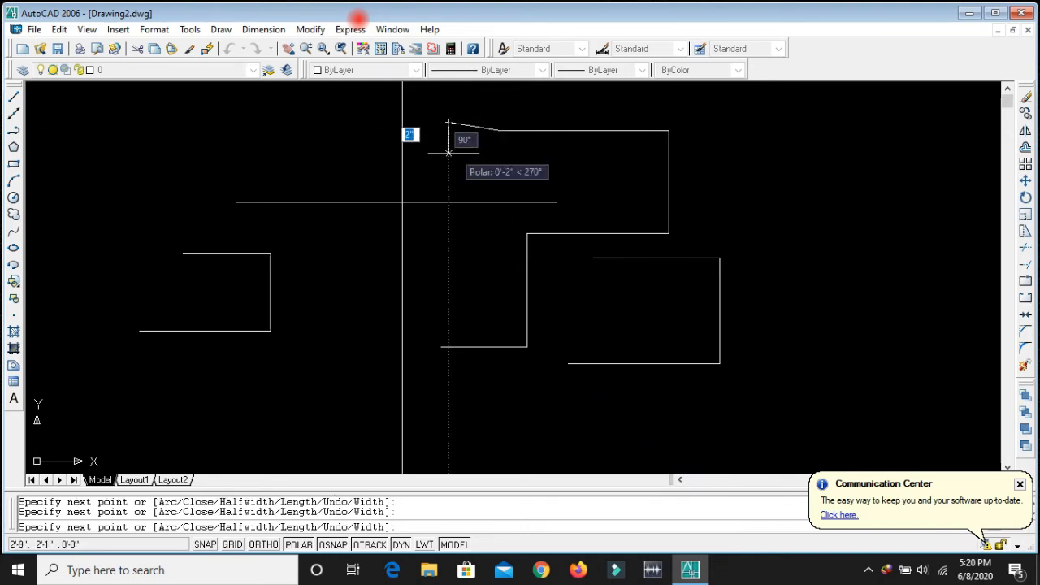
{"action": "right_click", "coordinate": [450, 155]}
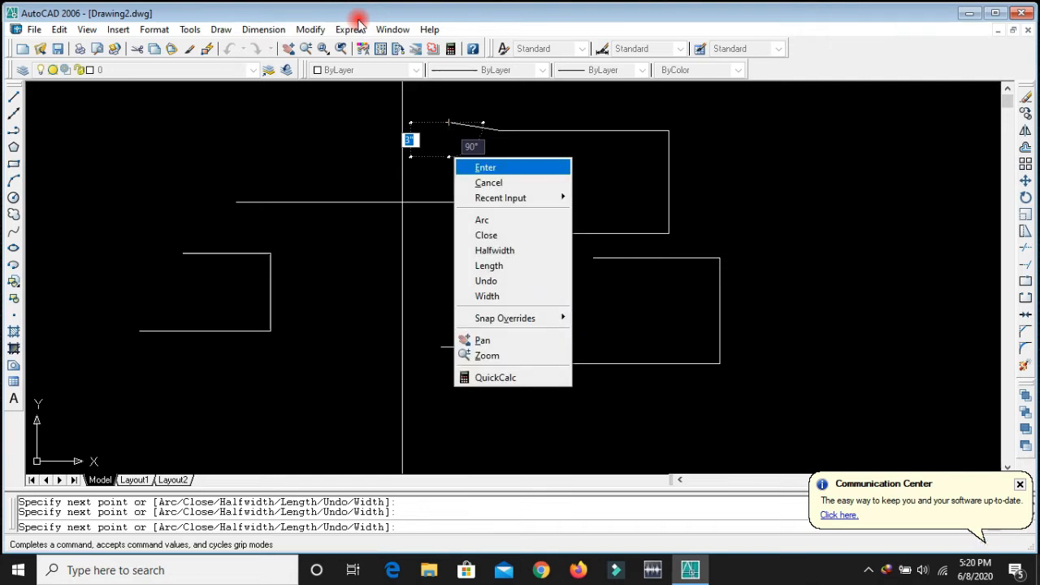
{"action": "left_click", "coordinate": [479, 165]}
{"action": "left_click", "coordinate": [526, 129]}
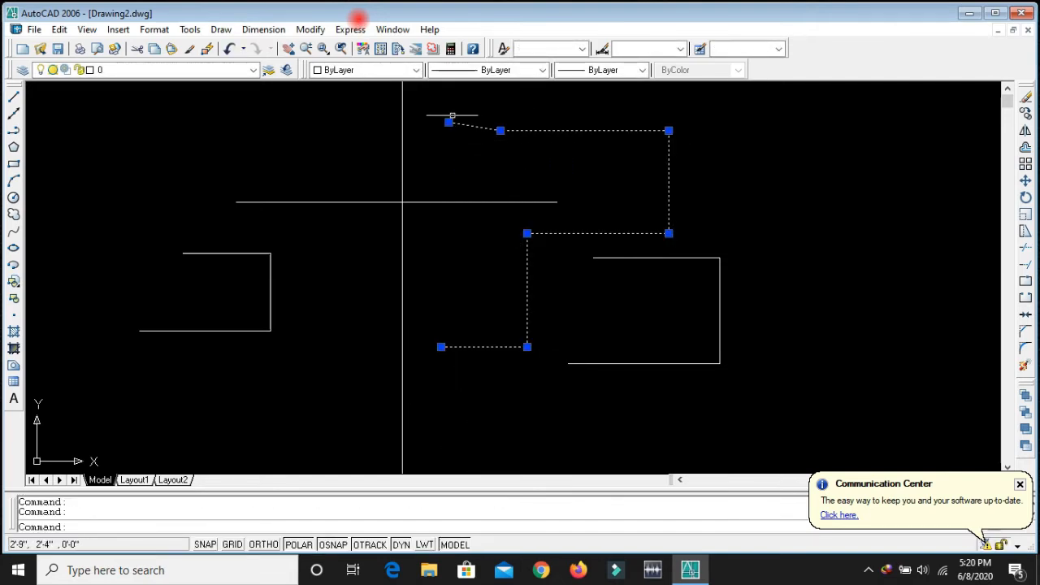
{"action": "key", "text": "Escape"}
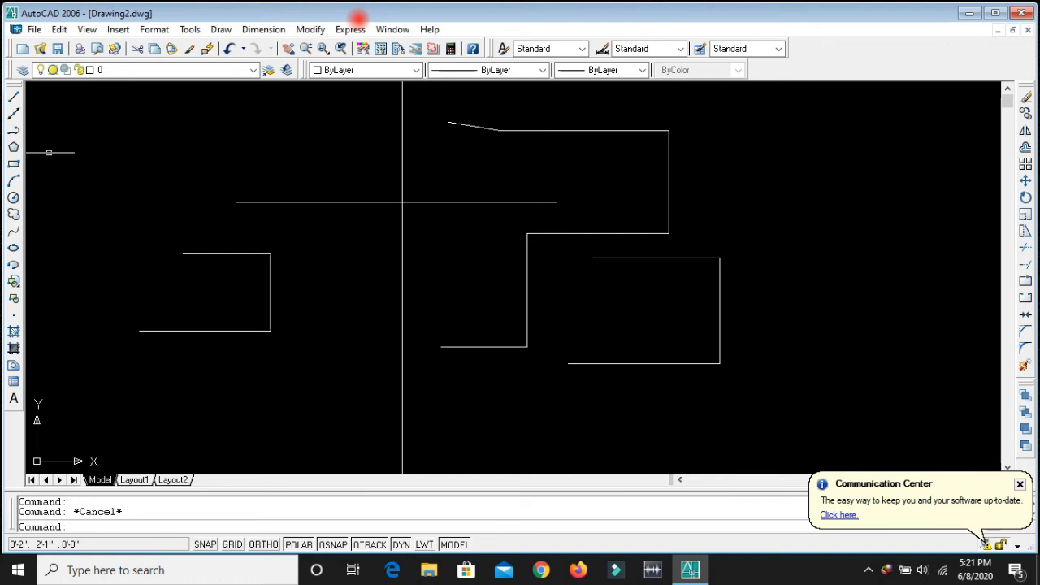
- Draw a three-sided polygon centred at about 5'-1", 1'-11", inscribed in a circle of radius 6
{"action": "type", "text": "p"}
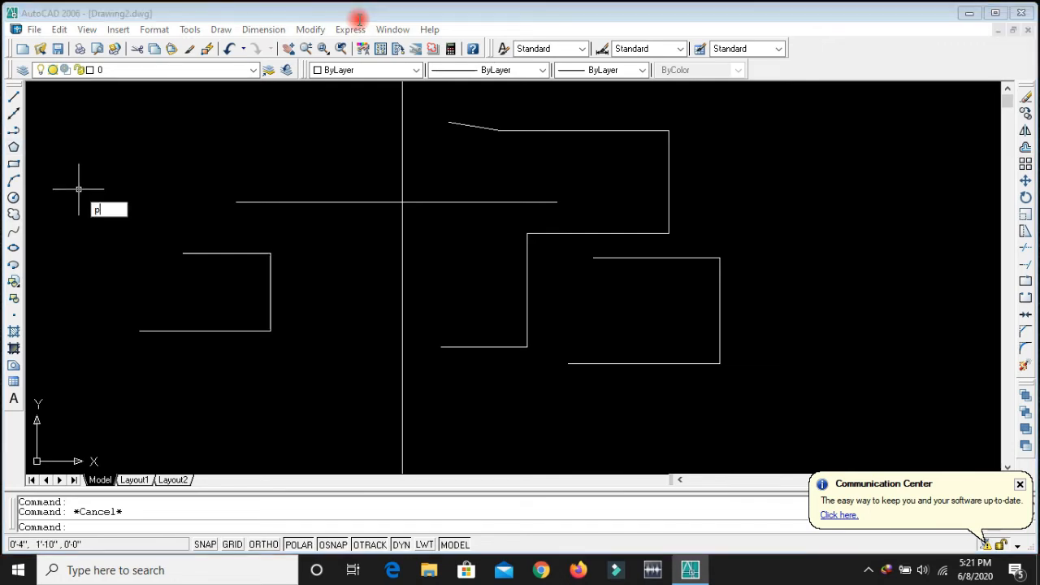
{"action": "type", "text": "ol"}
{"action": "key", "text": "Return"}
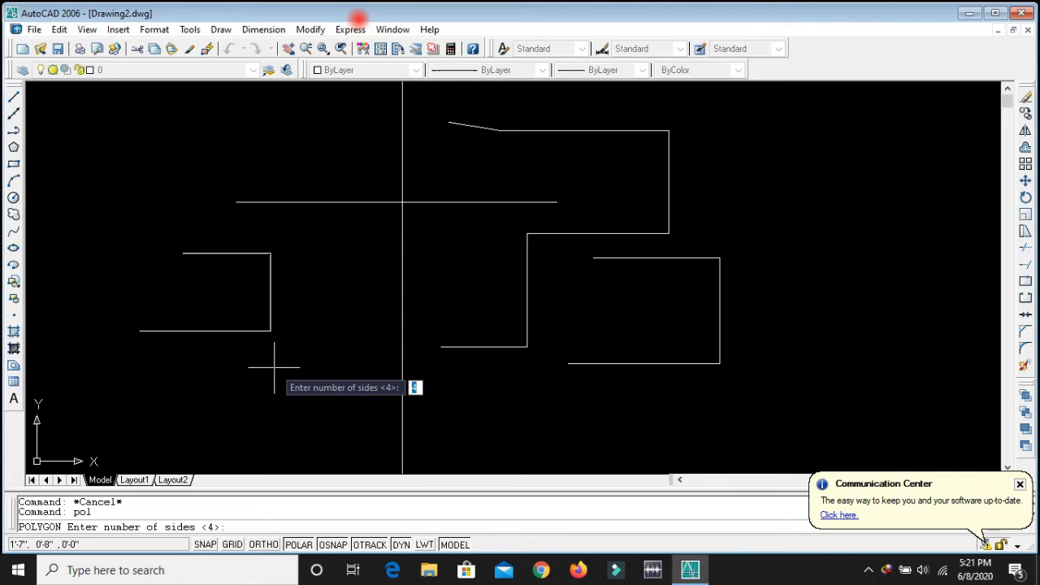
{"action": "type", "text": "3"}
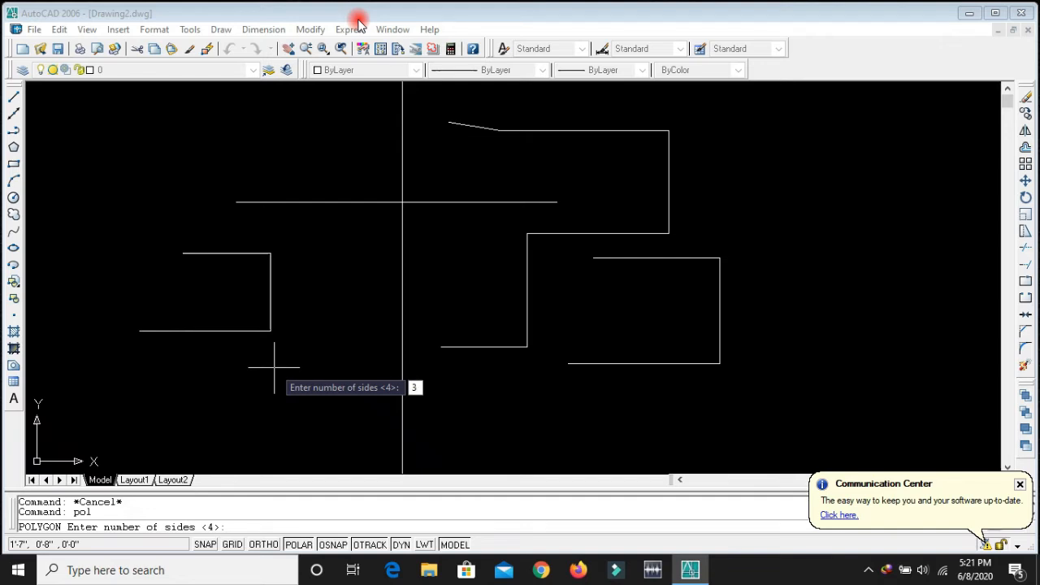
{"action": "key", "text": "Return"}
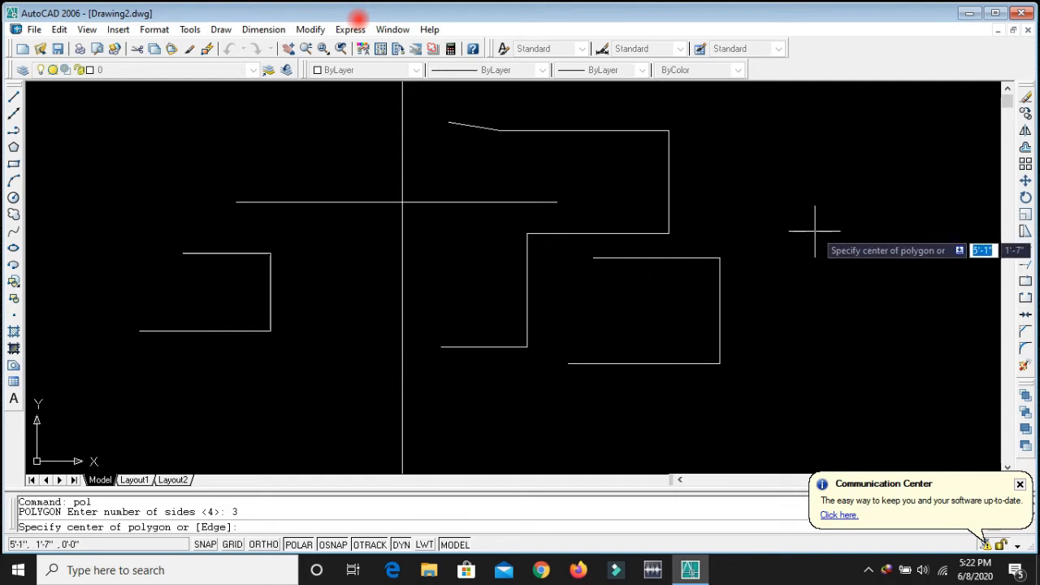
{"action": "left_click", "coordinate": [813, 178]}
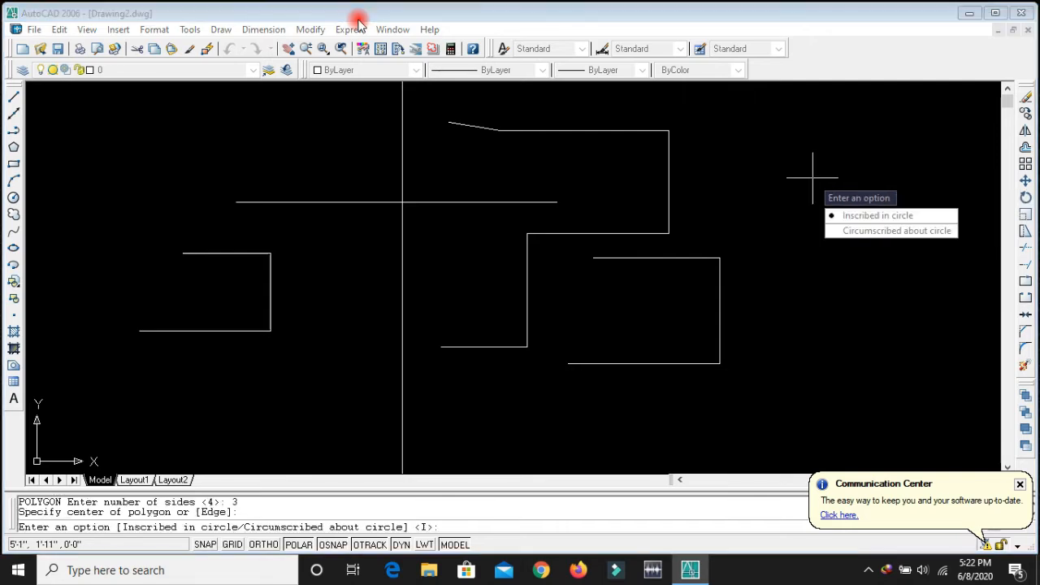
{"action": "key", "text": "Down"}
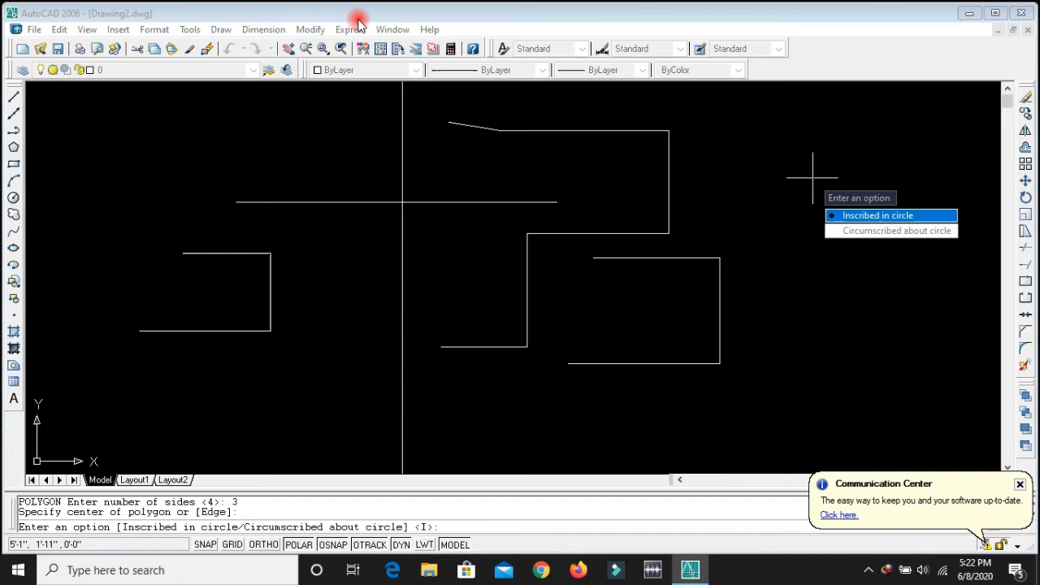
{"action": "key", "text": "Down"}
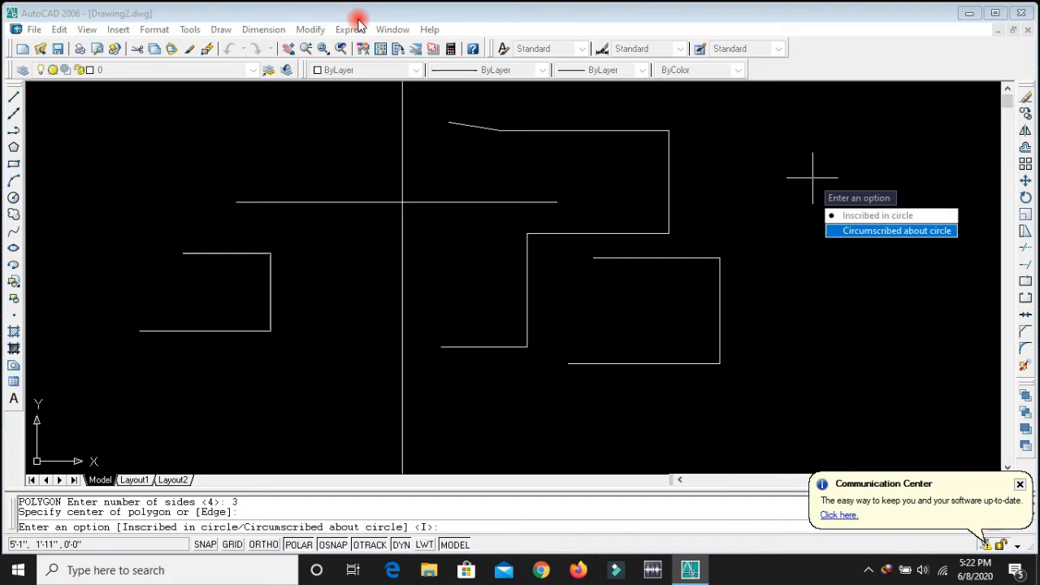
{"action": "key", "text": "Up"}
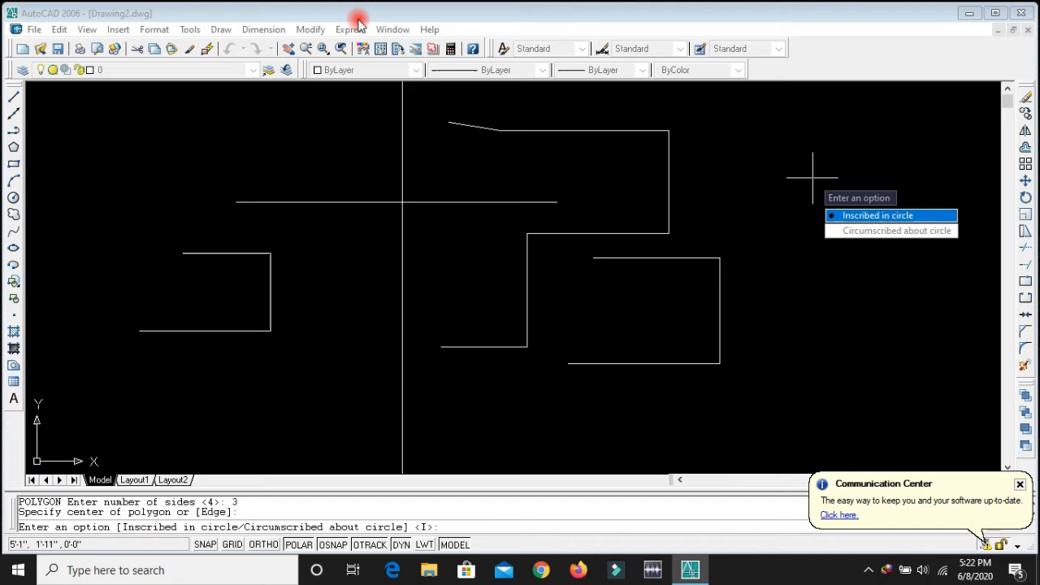
{"action": "key", "text": "Down"}
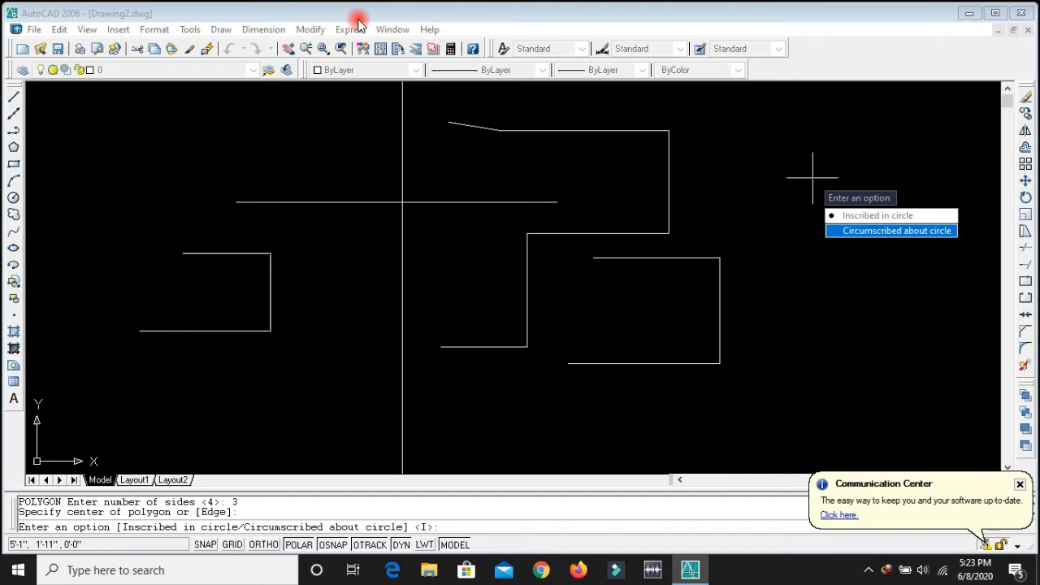
{"action": "key", "text": "Up"}
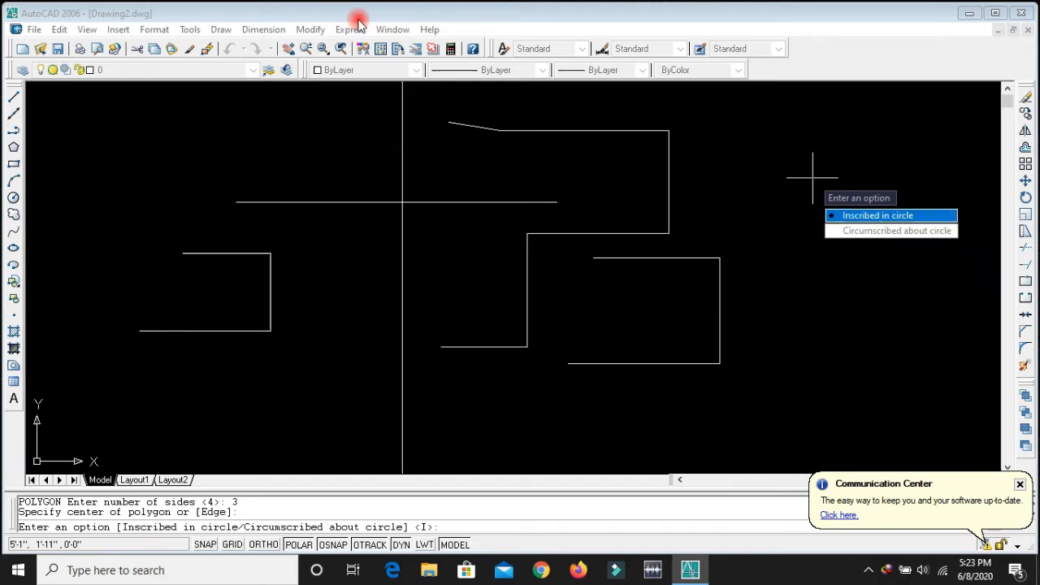
{"action": "key", "text": "Return"}
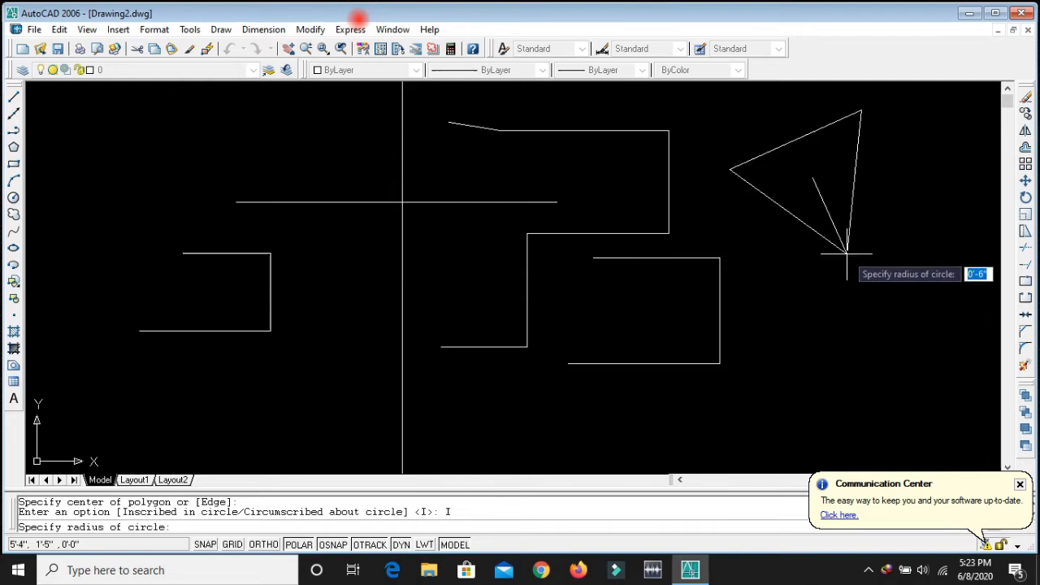
{"action": "type", "text": "6"}
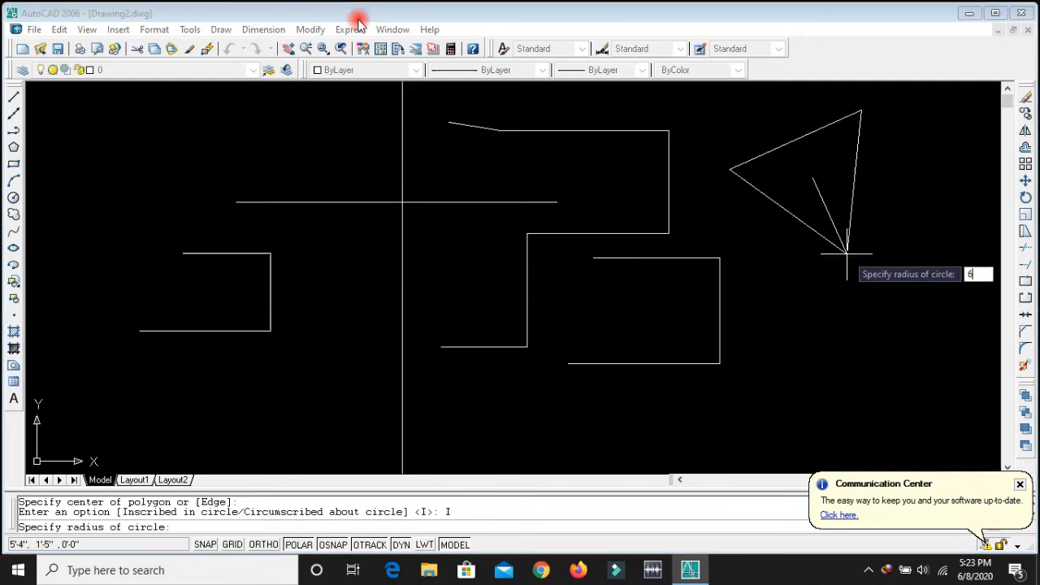
{"action": "key", "text": "Return"}
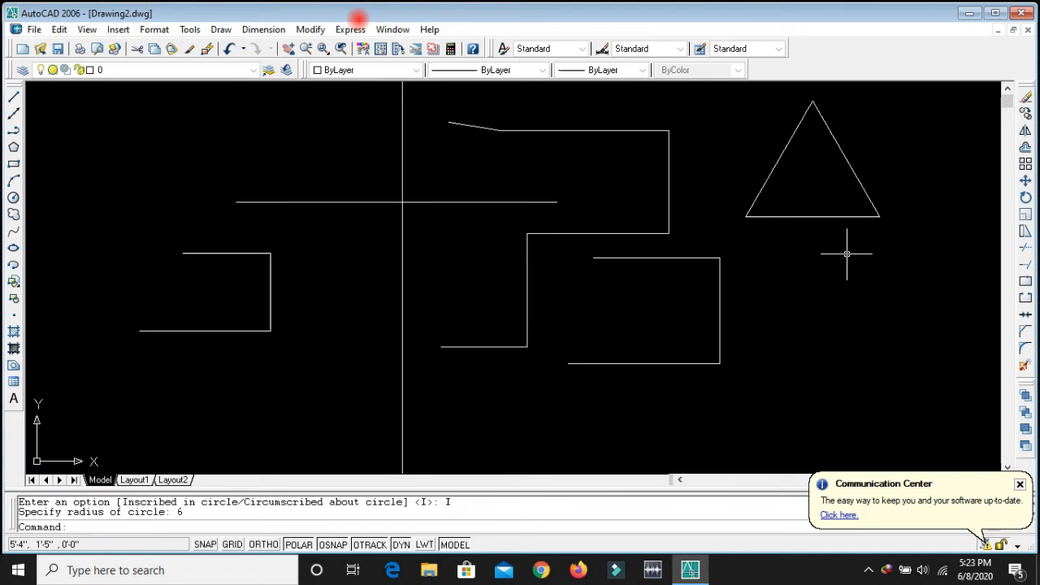
- Draw a circle of radius 6 just above and left of the triangle
{"action": "scroll", "coordinate": [805, 200], "scroll_direction": "up", "scroll_amount": 3}
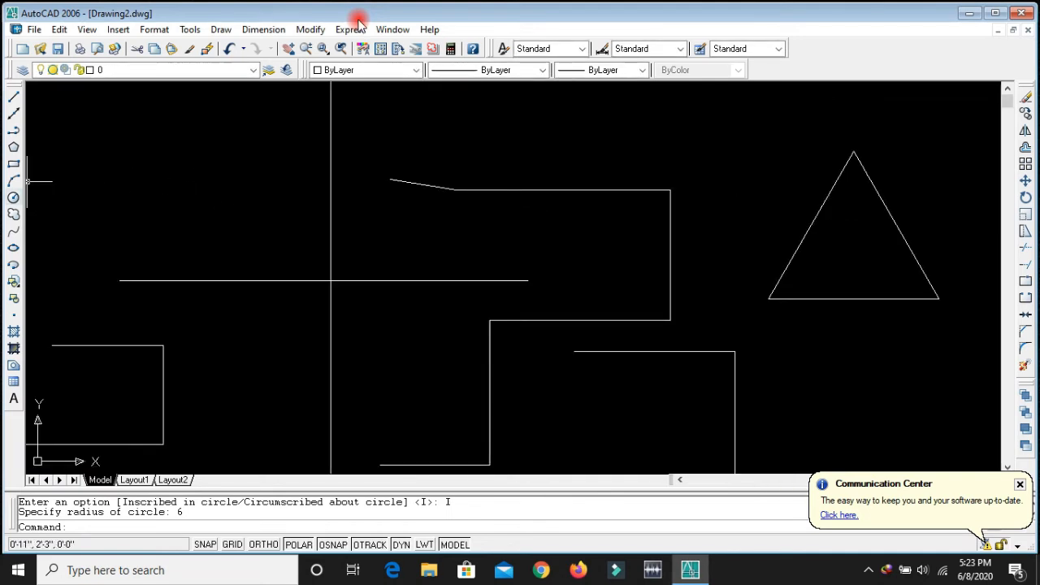
{"action": "left_click", "coordinate": [13, 198]}
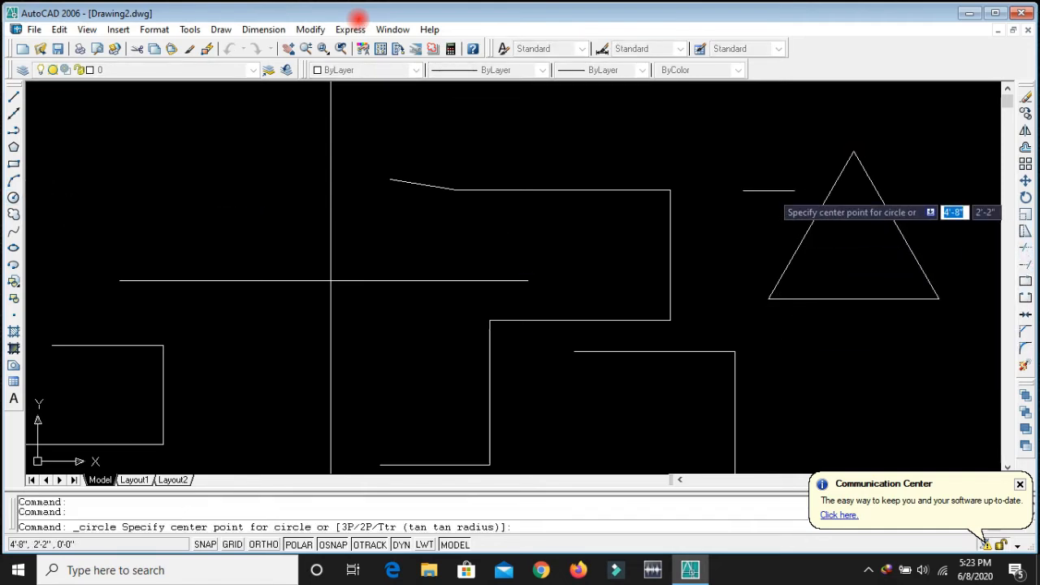
{"action": "left_click", "coordinate": [721, 141]}
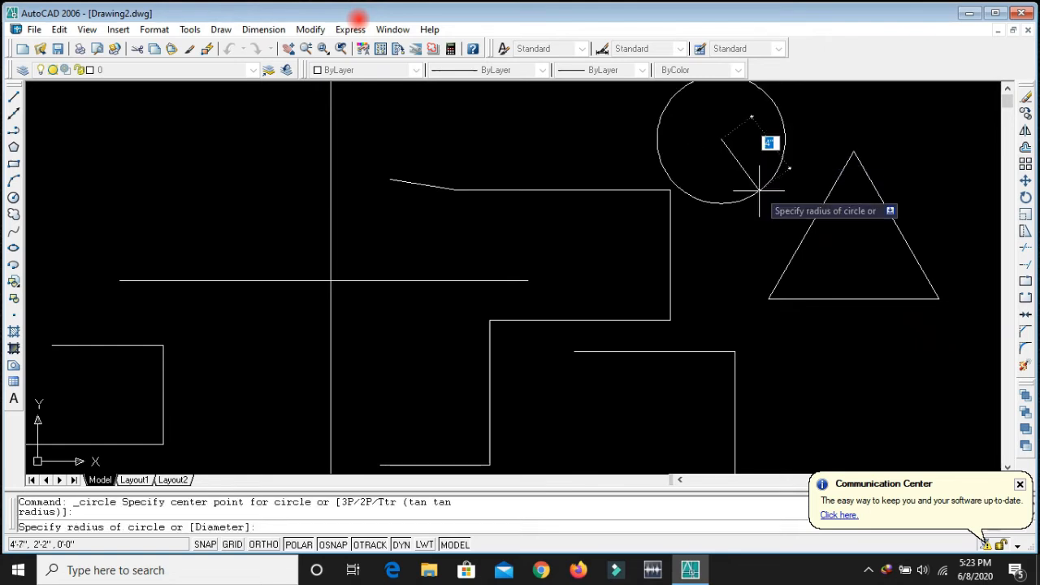
{"action": "type", "text": "6"}
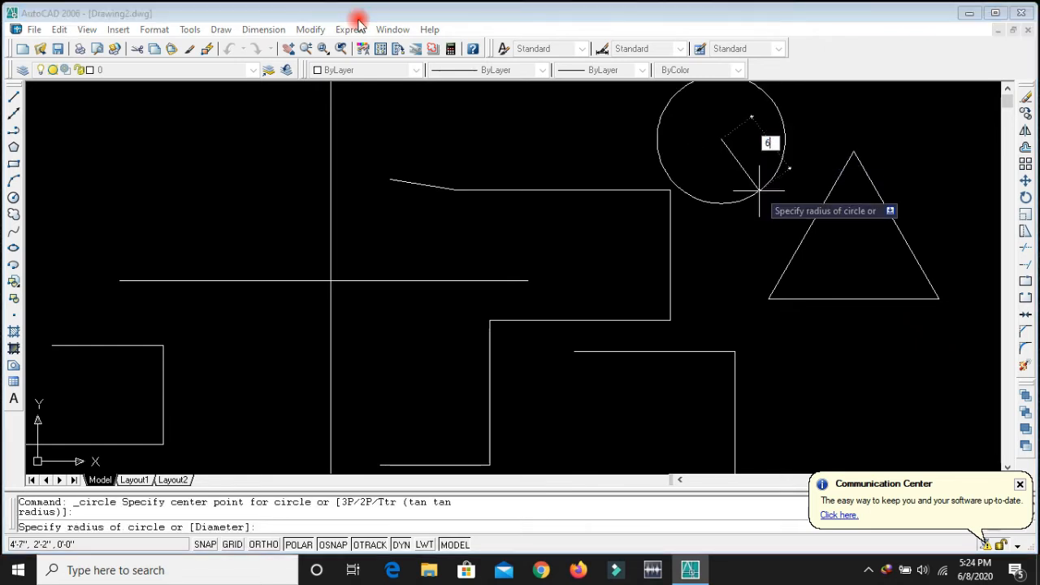
{"action": "key", "text": "Return"}
{"action": "scroll", "coordinate": [745, 235], "scroll_direction": "down", "scroll_amount": 2}
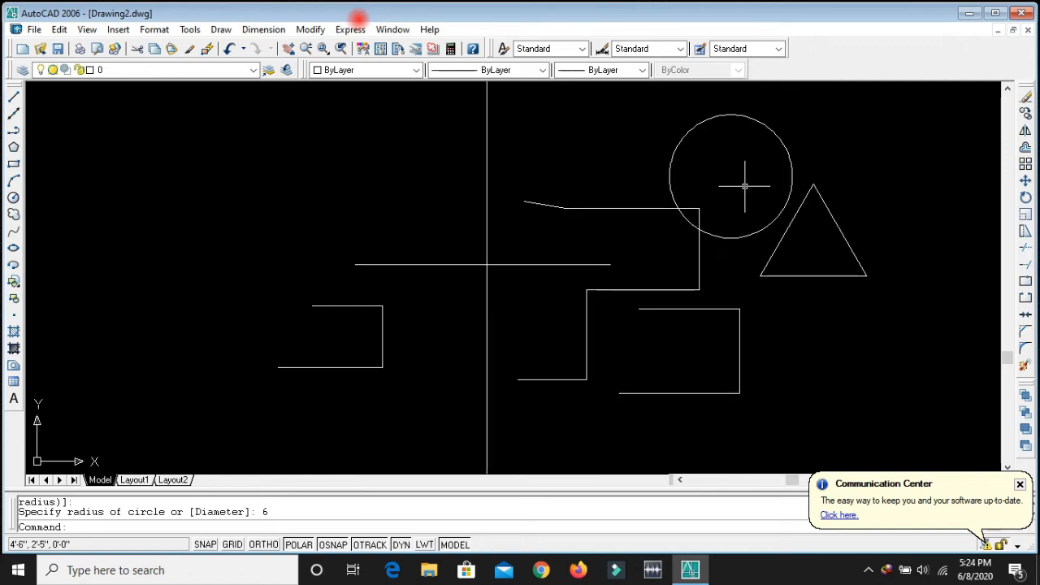
{"action": "scroll", "coordinate": [744, 186], "scroll_direction": "up", "scroll_amount": 1}
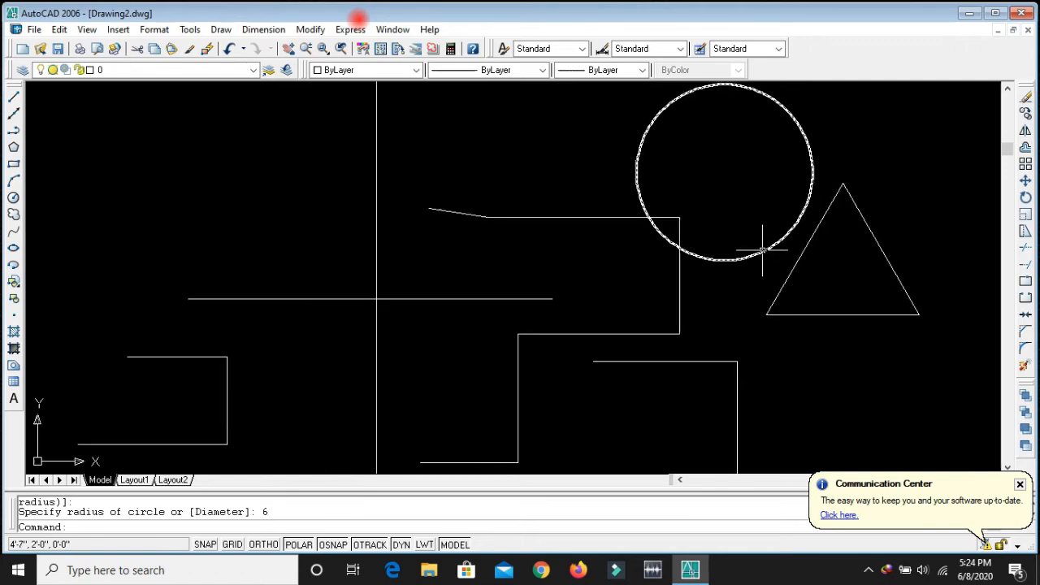
{"action": "left_click", "coordinate": [762, 250]}
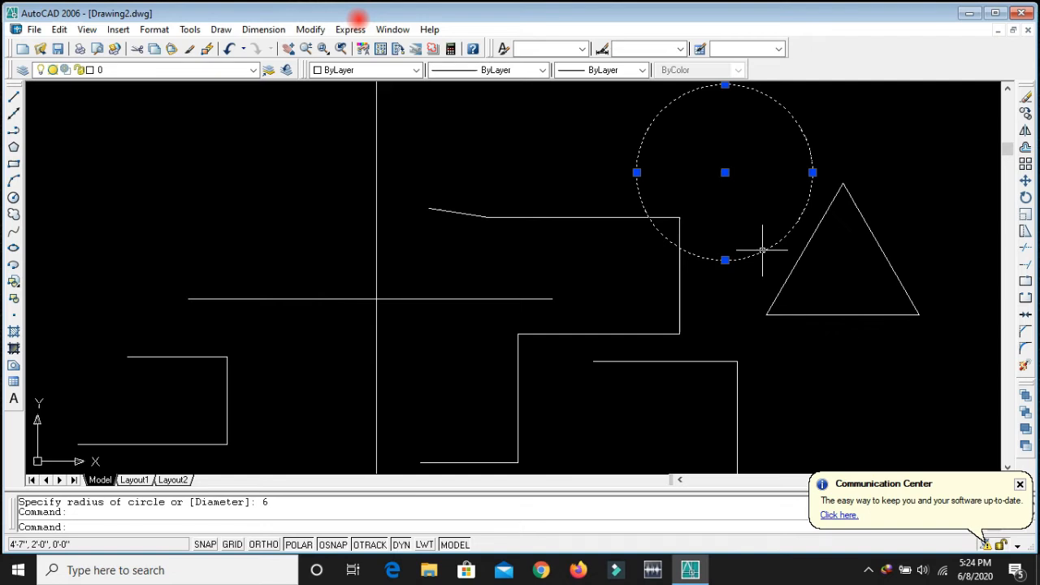
{"action": "type", "text": "m"}
{"action": "key", "text": "Return"}
{"action": "left_click", "coordinate": [724, 173]}
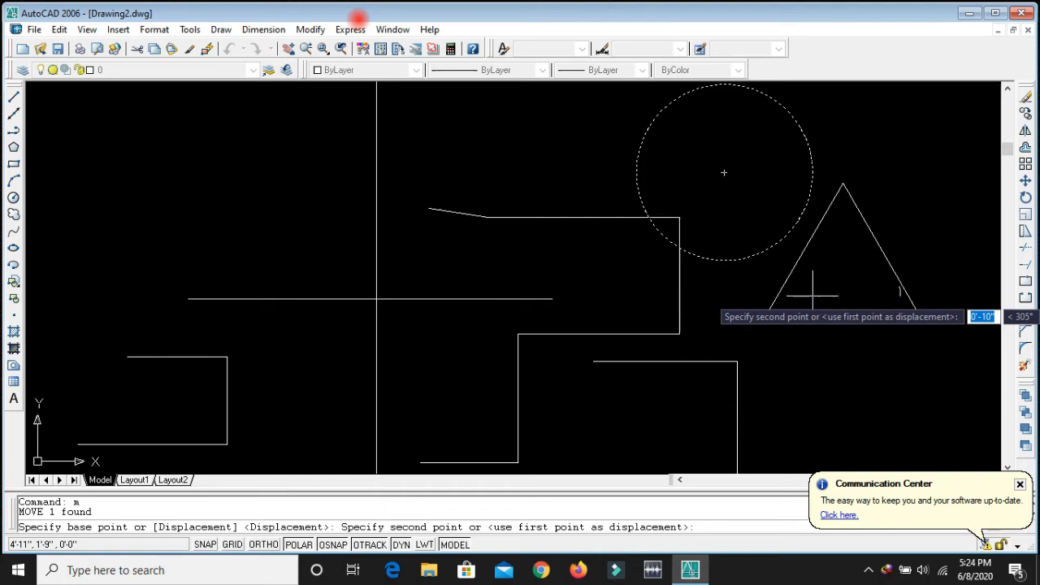
{"action": "scroll", "coordinate": [825, 302], "scroll_direction": "down", "scroll_amount": 4}
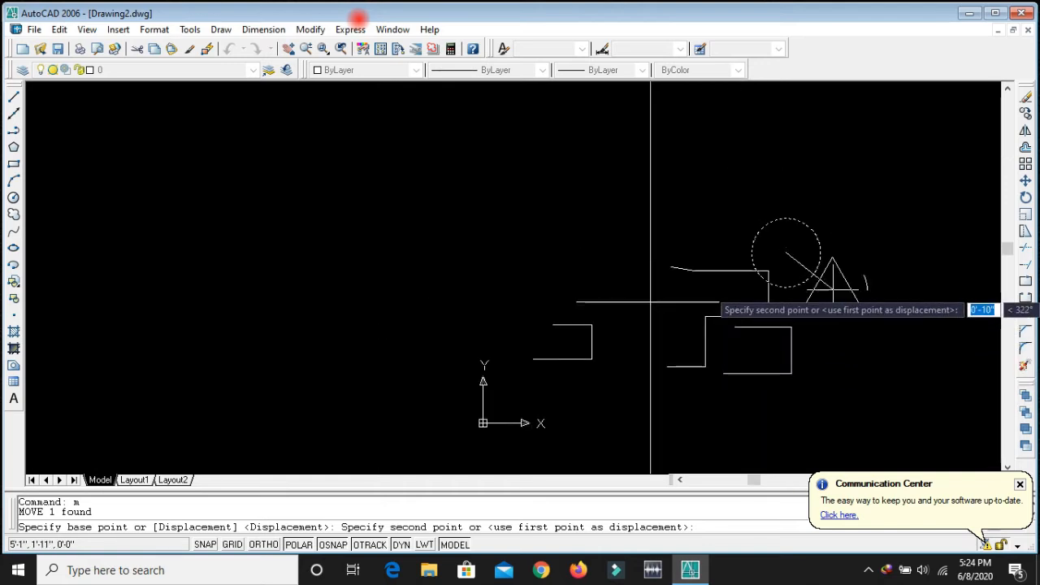
{"action": "scroll", "coordinate": [832, 286], "scroll_direction": "up", "scroll_amount": 3}
{"action": "key", "text": "Escape"}
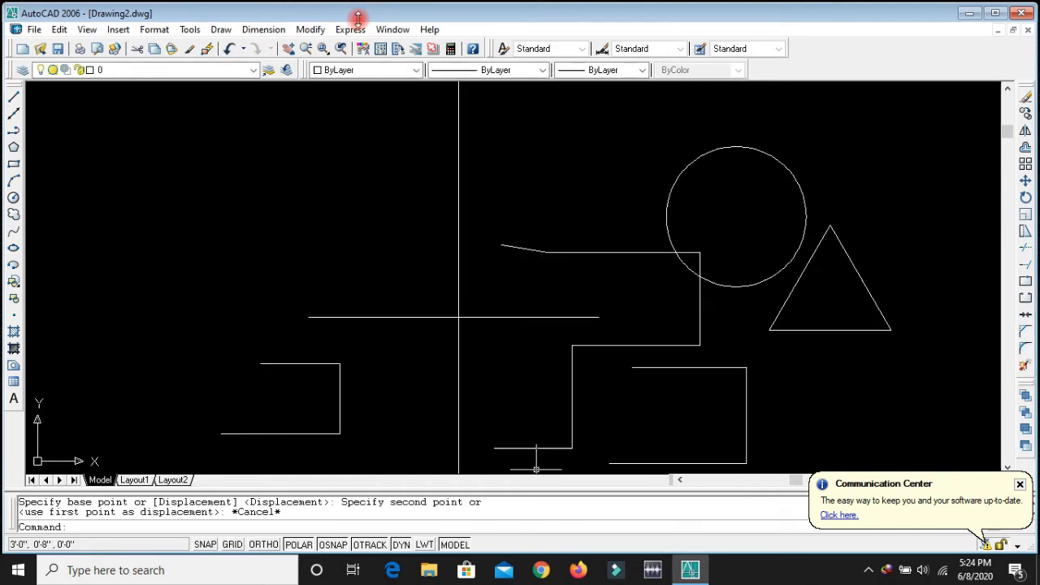
- Enable all object snap modes in the drafting settings
{"action": "right_click", "coordinate": [333, 545]}
{"action": "left_click", "coordinate": [371, 531]}
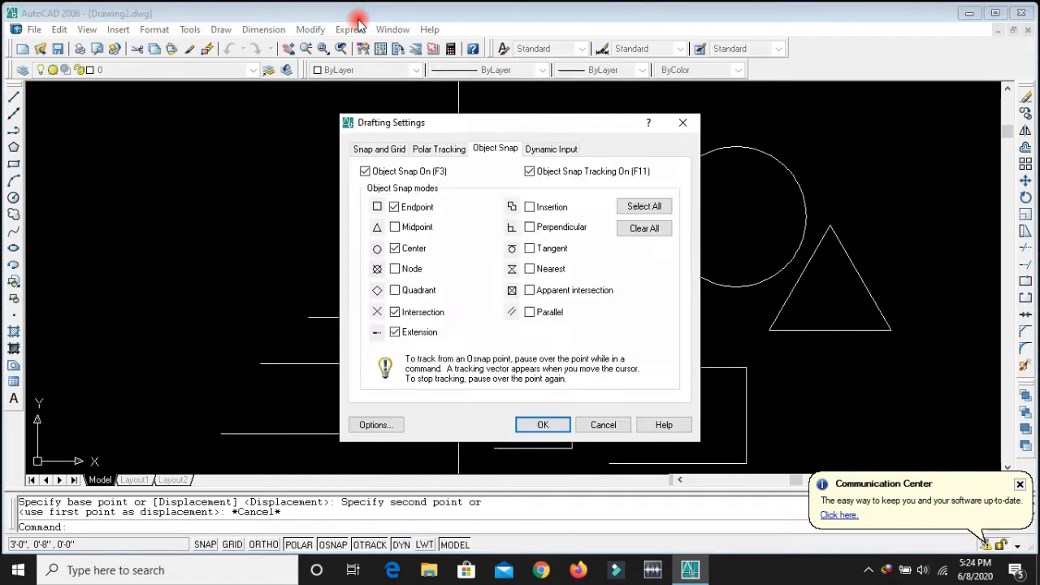
{"action": "left_click", "coordinate": [643, 206]}
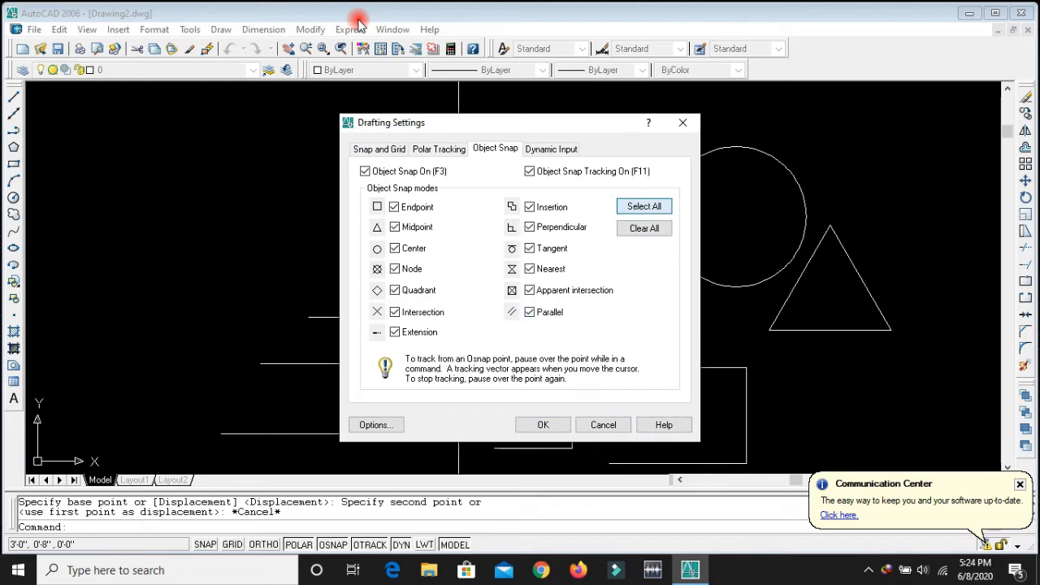
{"action": "key", "text": "Return"}
- Preview moving the circle by its centre onto the inscribed triangle's centre to compare the circle with the corners, and cancel the move
{"action": "left_click", "coordinate": [754, 284]}
{"action": "type", "text": "m"}
{"action": "key", "text": "Return"}
{"action": "left_click", "coordinate": [736, 218]}
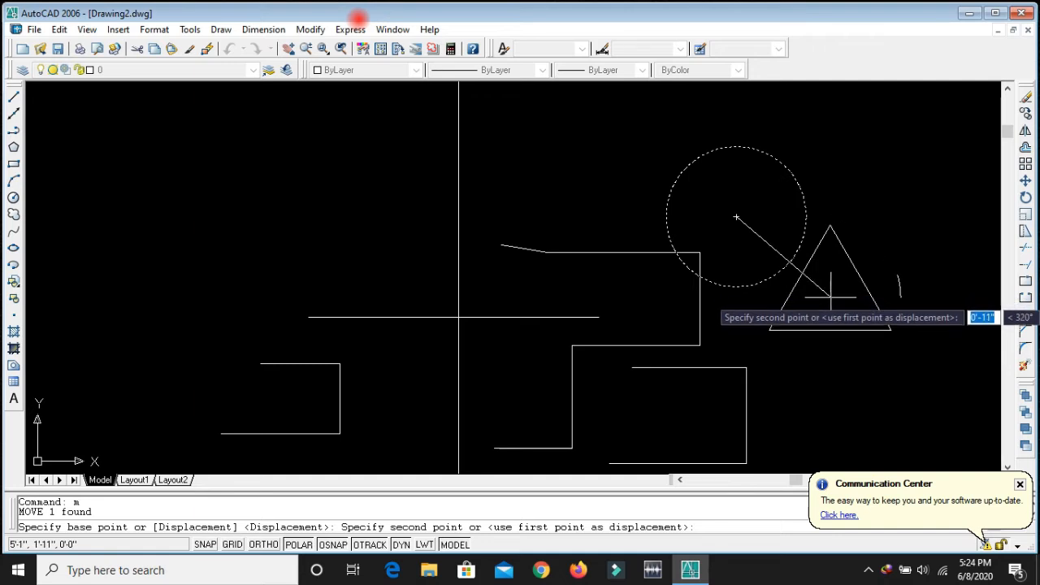
{"action": "scroll", "coordinate": [830, 297], "scroll_direction": "up", "scroll_amount": 2}
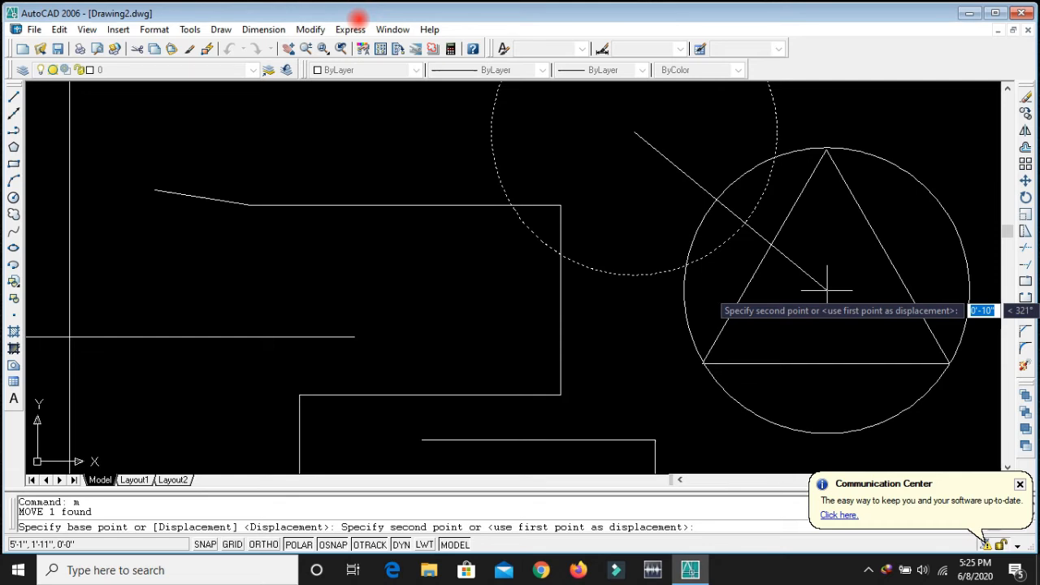
{"action": "scroll", "coordinate": [827, 289], "scroll_direction": "down", "scroll_amount": 4}
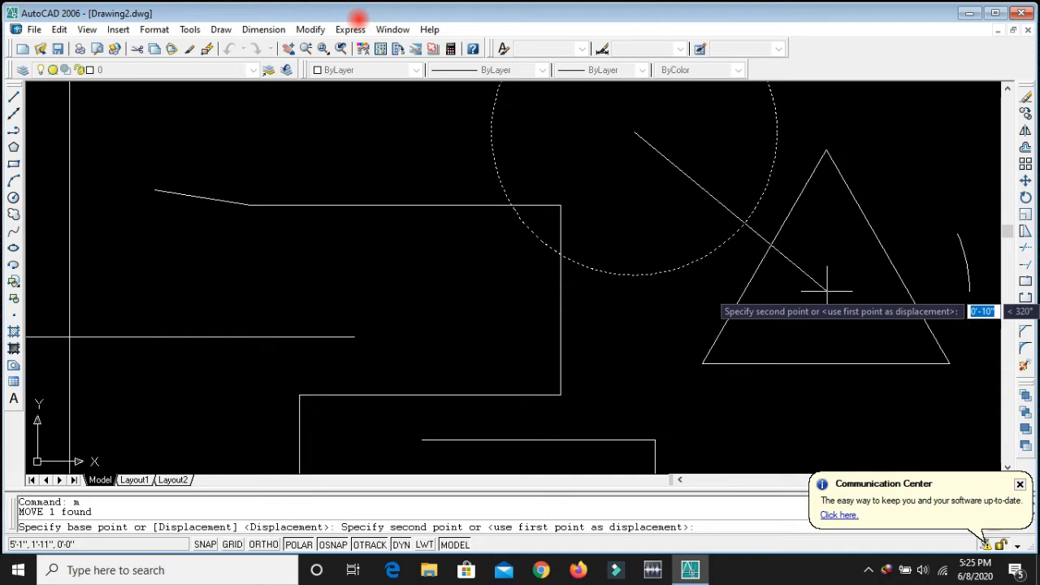
{"action": "key", "text": "Escape"}
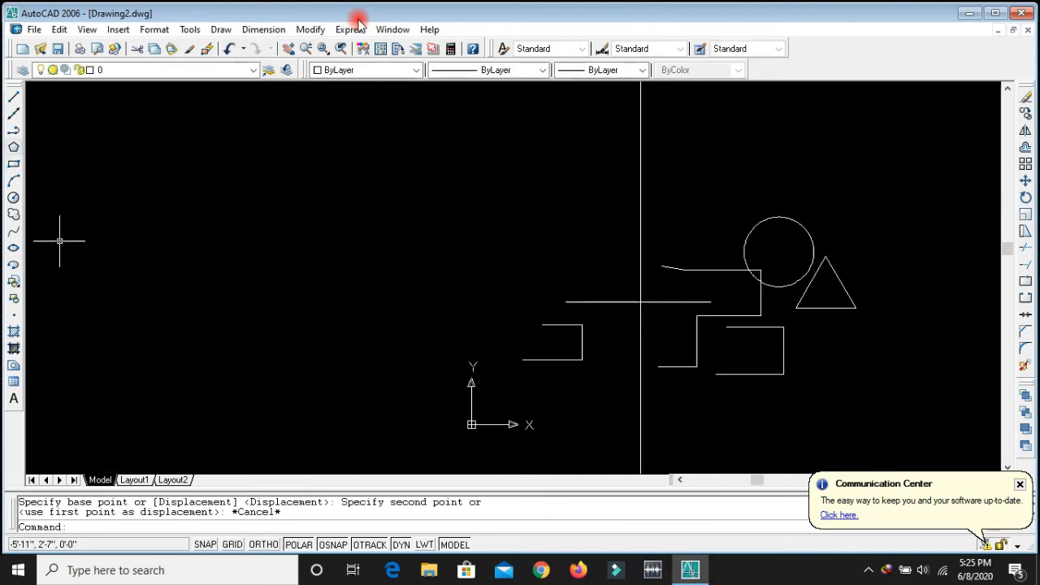
- Draw a three-sided polygon centred at about -1'-11", 2'-7", circumscribed about a circle of radius 6
{"action": "left_click", "coordinate": [13, 147]}
{"action": "scroll", "coordinate": [276, 207], "scroll_direction": "up", "scroll_amount": 2}
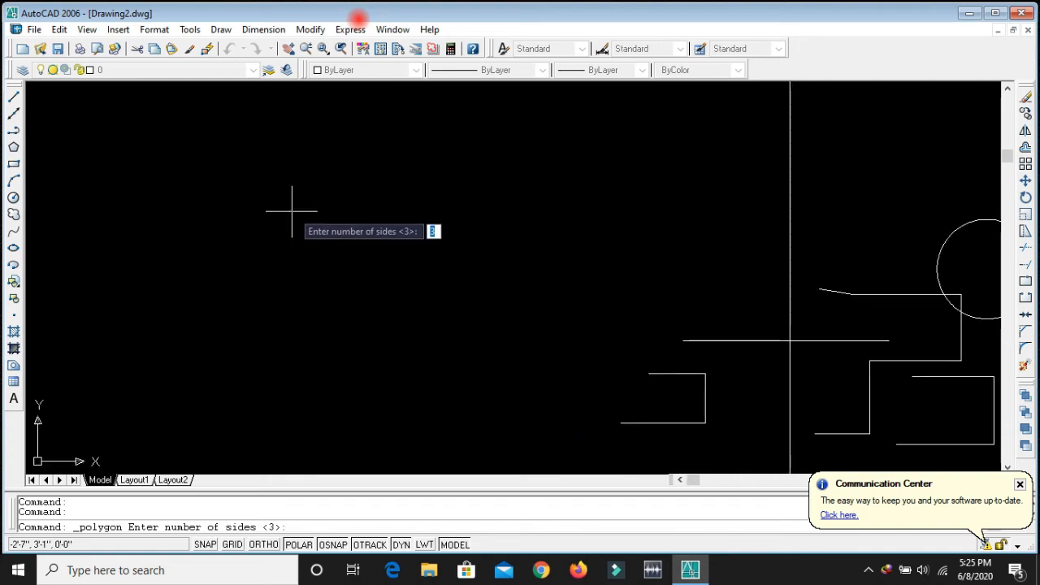
{"action": "type", "text": "3"}
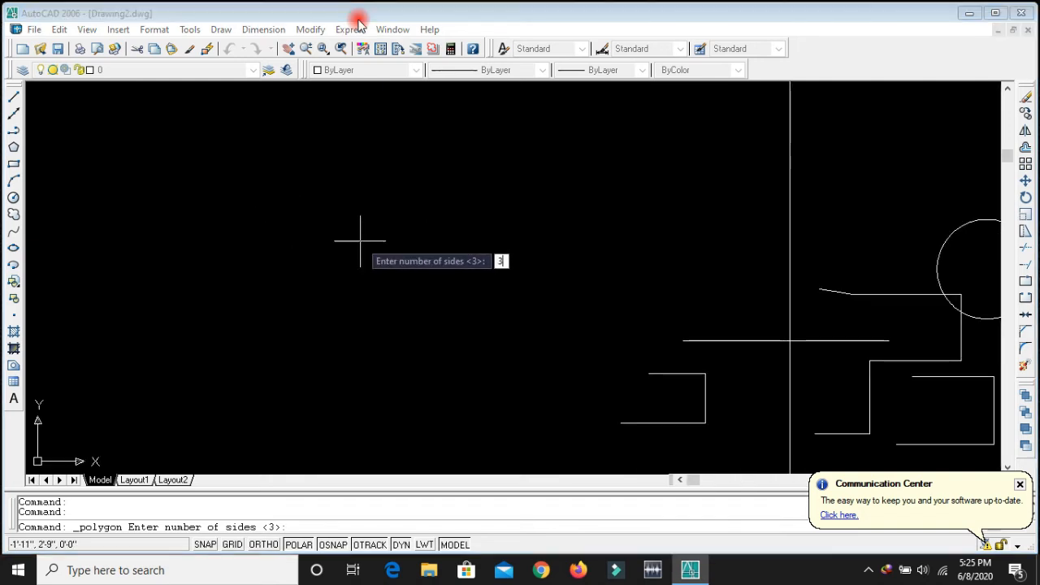
{"action": "key", "text": "Return"}
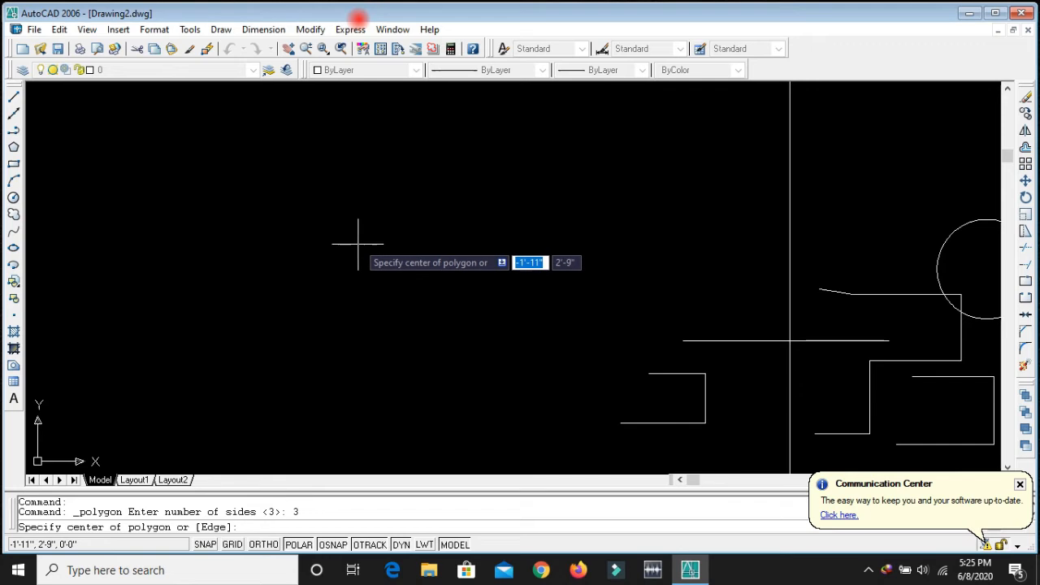
{"action": "left_click", "coordinate": [359, 255]}
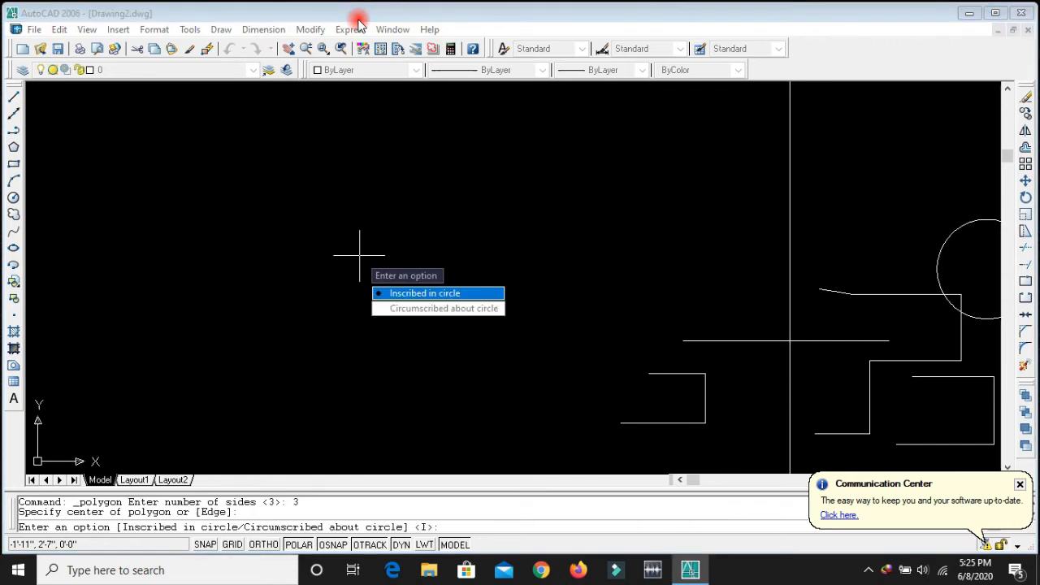
{"action": "key", "text": "Down"}
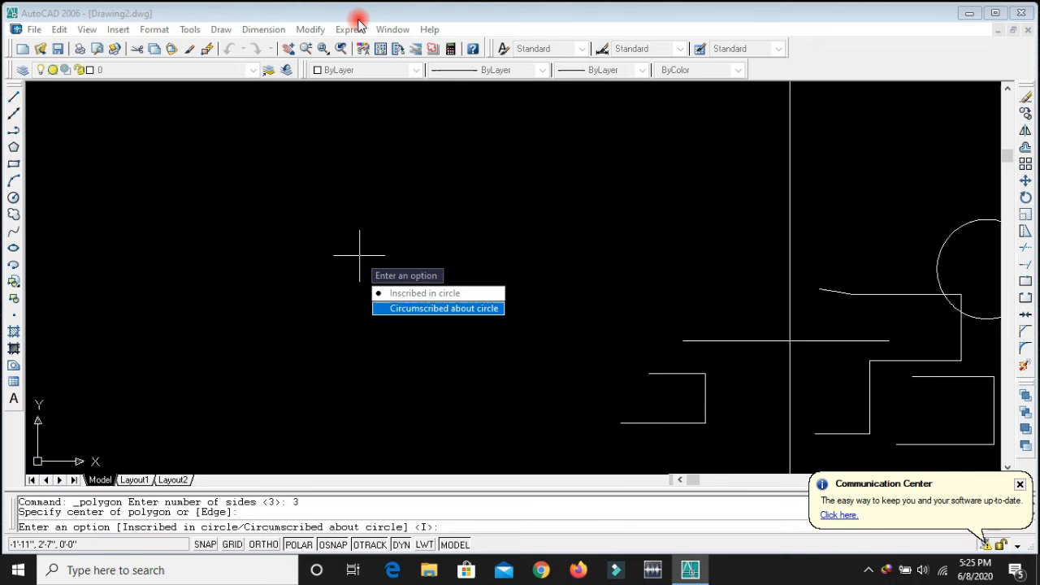
{"action": "key", "text": "Return"}
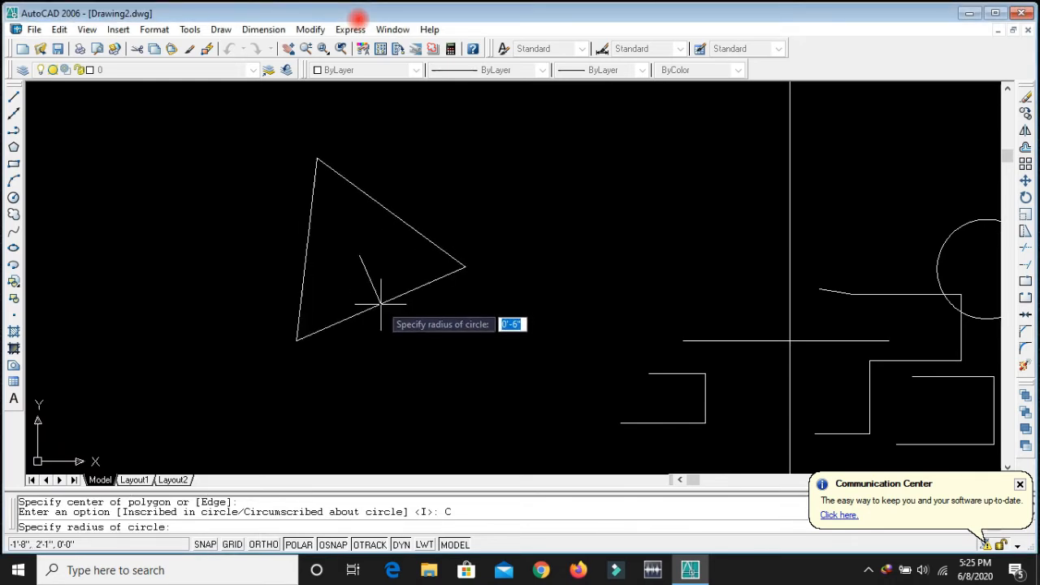
{"action": "type", "text": "6"}
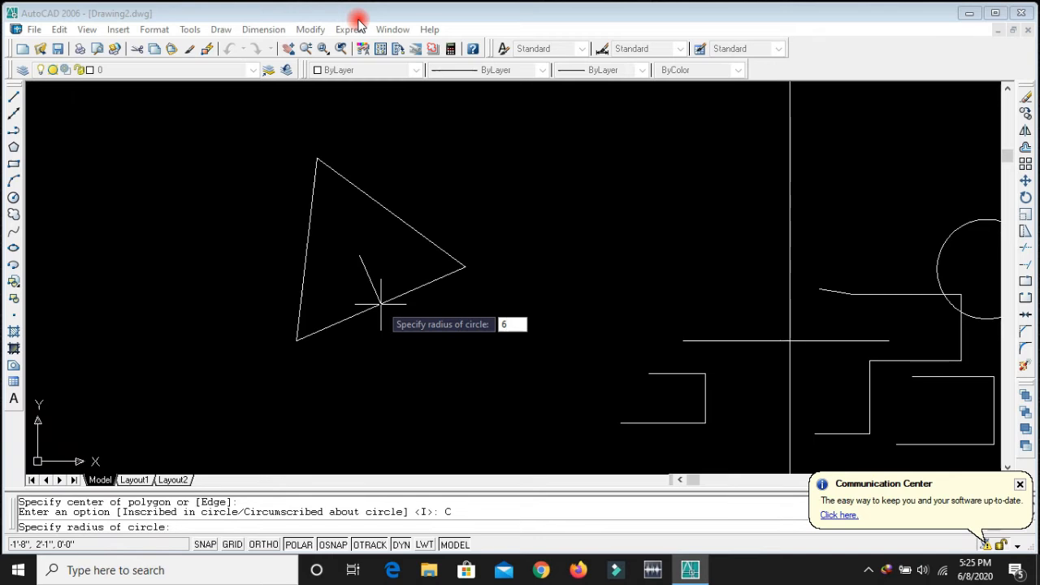
{"action": "key", "text": "Return"}
{"action": "scroll", "coordinate": [371, 309], "scroll_direction": "down", "scroll_amount": 2}
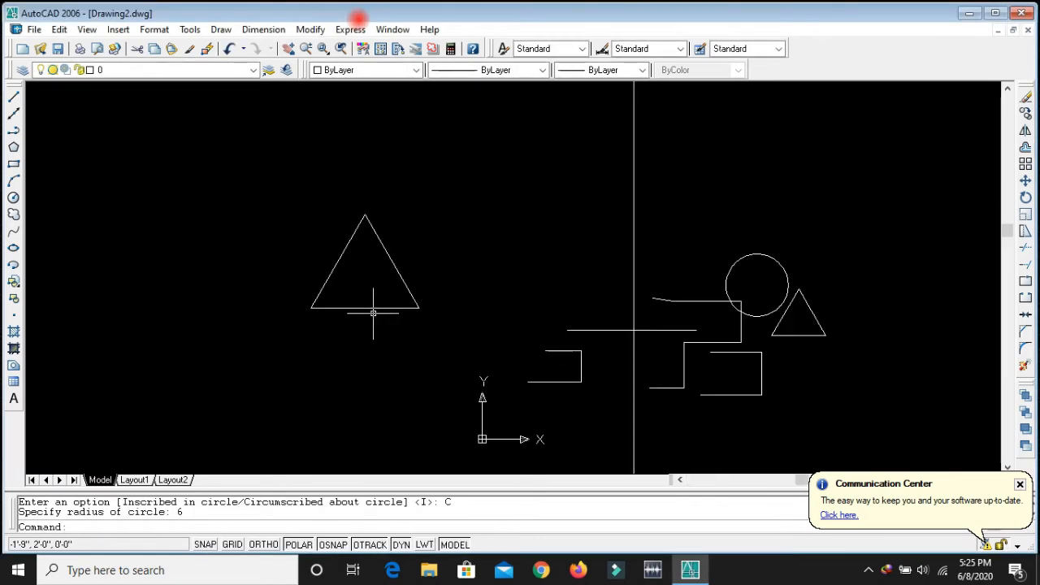
- Preview moving the circle by its centre onto the circumscribed triangle's centre to compare the circle with the sides, and cancel the move
{"action": "left_click", "coordinate": [729, 267]}
{"action": "type", "text": "m"}
{"action": "key", "text": "Return"}
{"action": "left_click", "coordinate": [756, 285]}
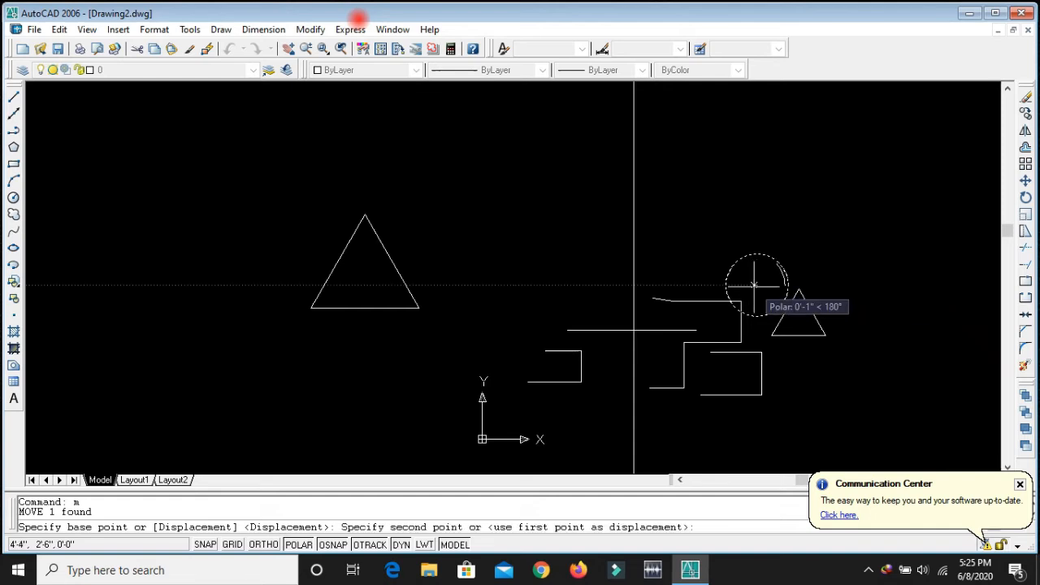
{"action": "scroll", "coordinate": [360, 274], "scroll_direction": "up", "scroll_amount": 2}
{"action": "scroll", "coordinate": [366, 276], "scroll_direction": "up", "scroll_amount": 4}
{"action": "scroll", "coordinate": [366, 279], "scroll_direction": "down", "scroll_amount": 2}
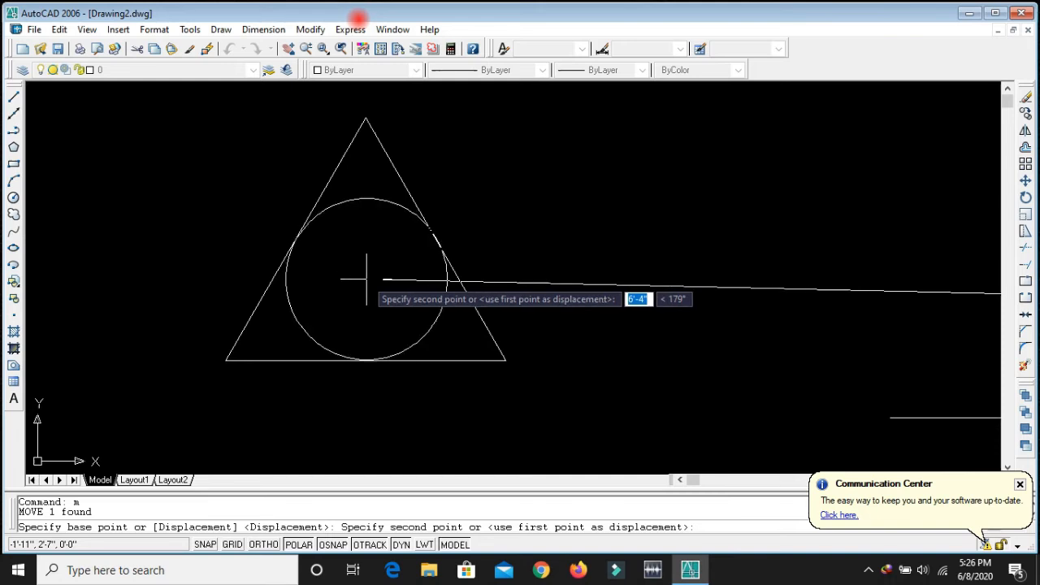
{"action": "key", "text": "Escape"}
{"action": "scroll", "coordinate": [415, 252], "scroll_direction": "down", "scroll_amount": 3}
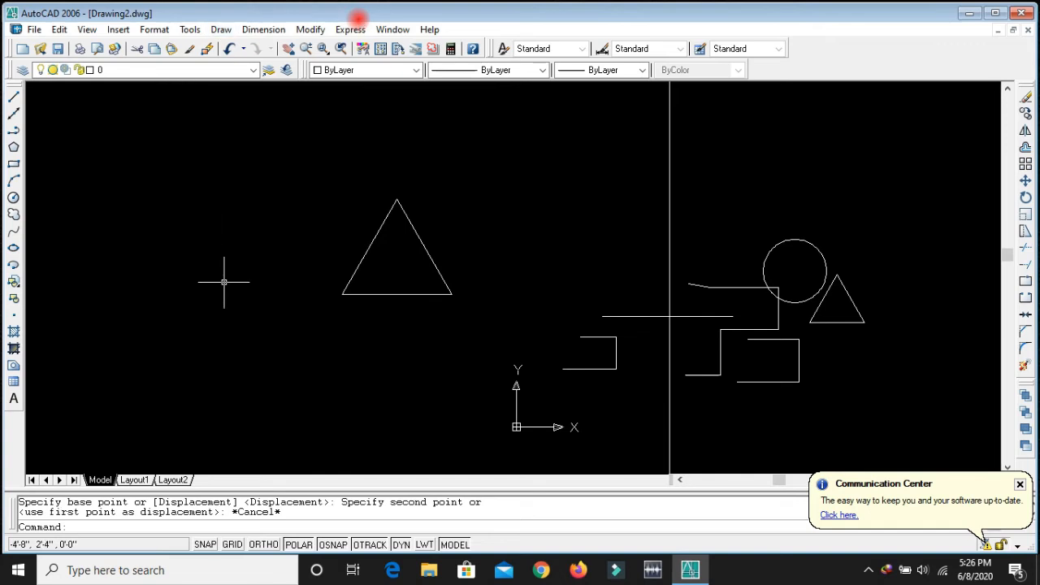
- Draw a rectangle left of the circumscribed triangle by two opposite corners, with its lower edge nearly level with the triangle's base
{"action": "type", "text": "rec"}
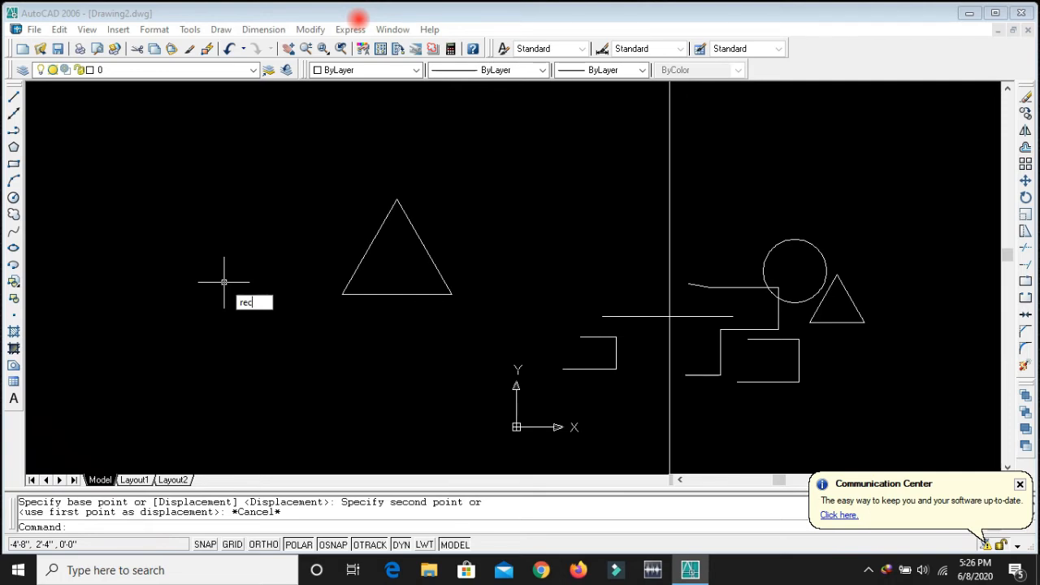
{"action": "key", "text": "Return"}
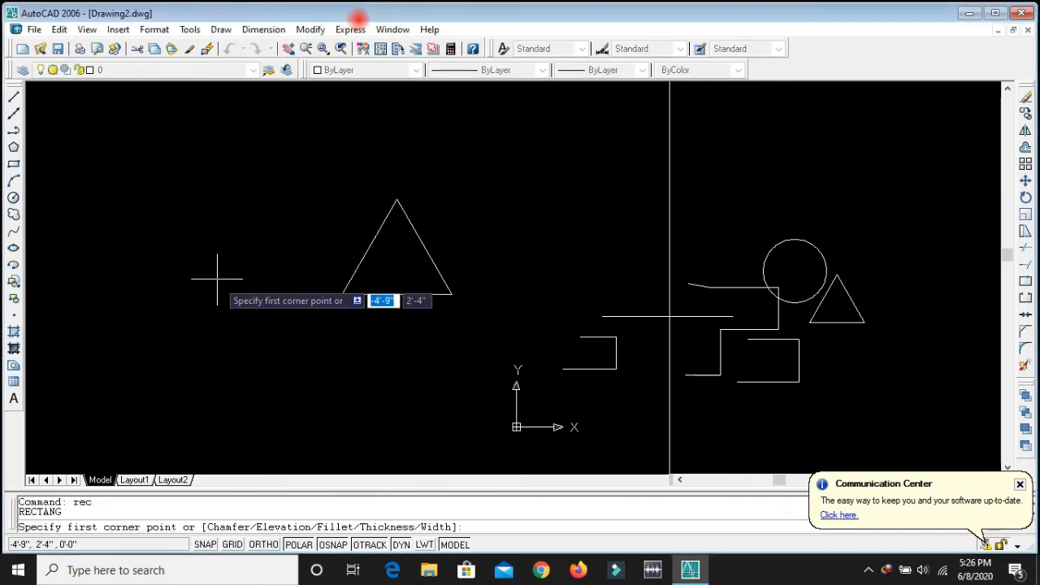
{"action": "scroll", "coordinate": [184, 242], "scroll_direction": "up", "scroll_amount": 3}
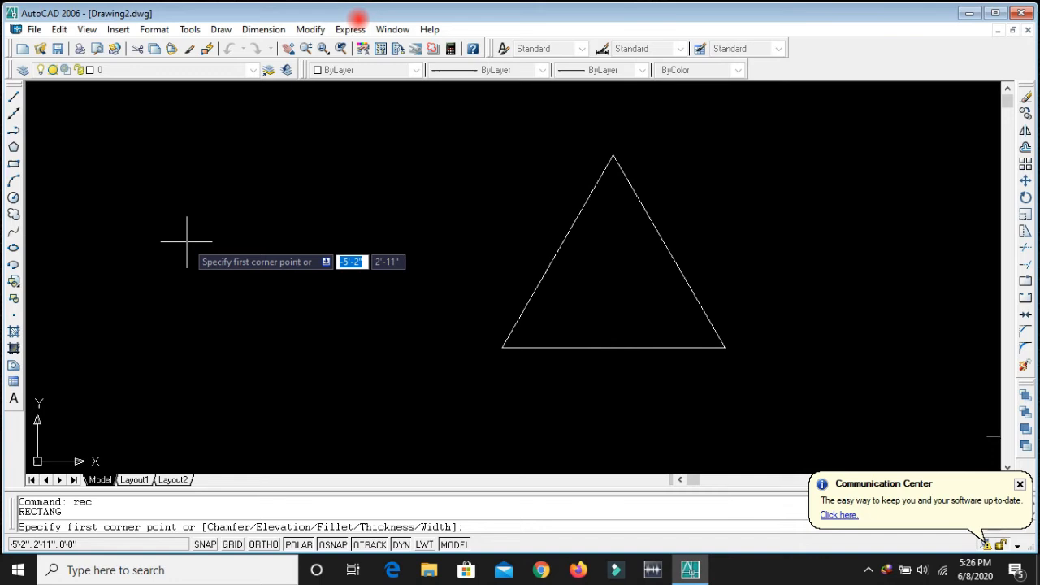
{"action": "left_click", "coordinate": [162, 188]}
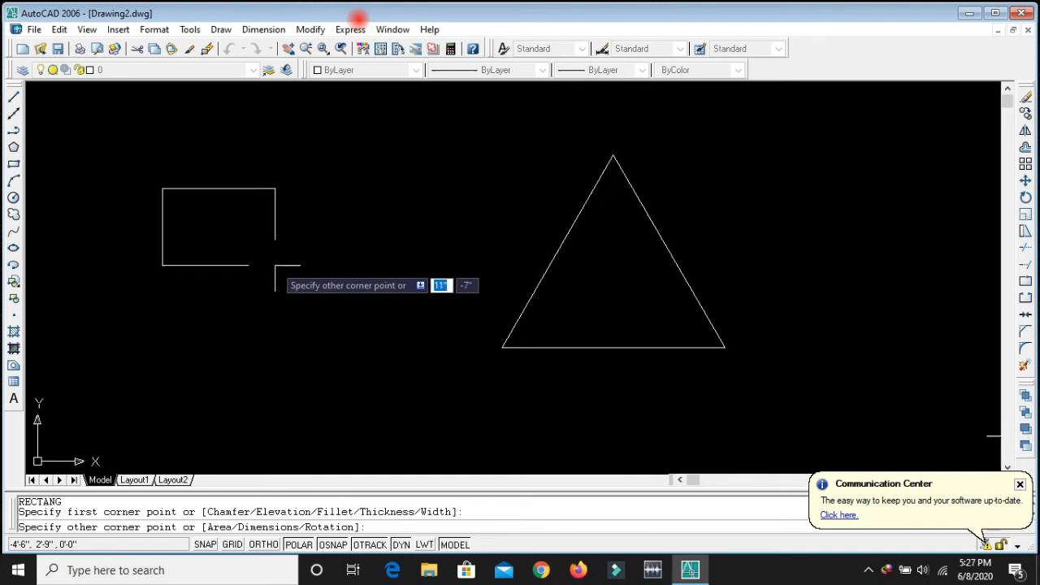
{"action": "left_click", "coordinate": [407, 349]}
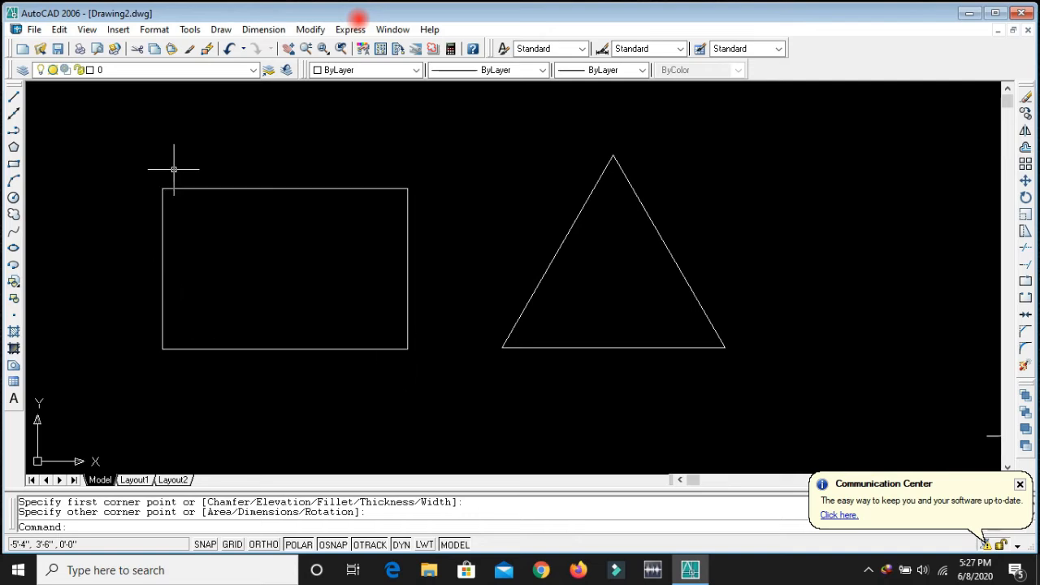
{"action": "left_click", "coordinate": [354, 349]}
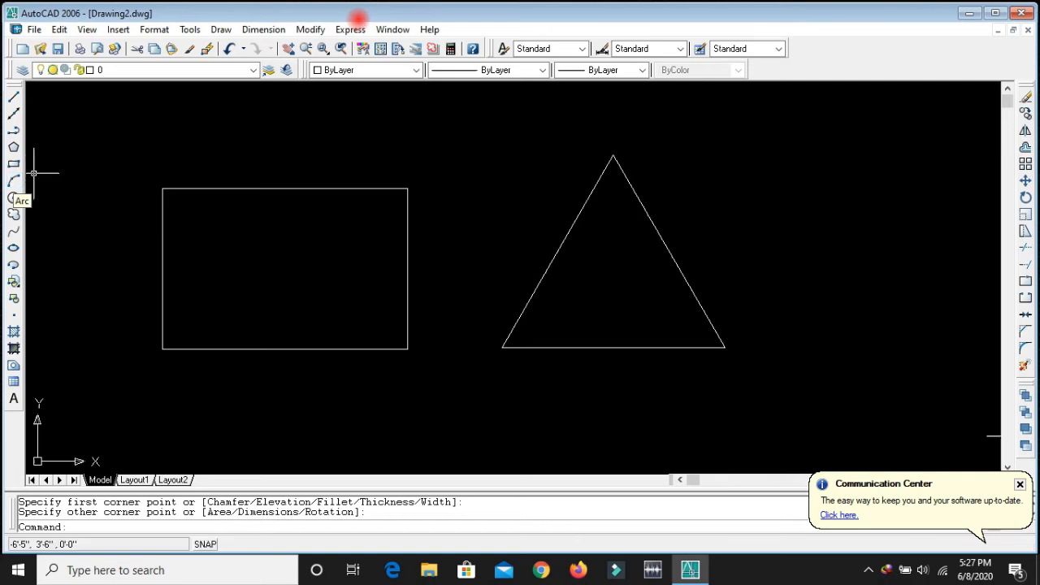
- Review the available arc construction methods, such as 3 Points, Start-Center-Length and Start-End-Angle, without choosing one
{"action": "key", "text": "alt+d"}
{"action": "key", "text": "Down"}
{"action": "key", "text": "Down"}
{"action": "key", "text": "Down"}
{"action": "key", "text": "Down"}
{"action": "key", "text": "Down"}
{"action": "key", "text": "Down"}
{"action": "key", "text": "Down"}
{"action": "key", "text": "Down"}
{"action": "key", "text": "Down"}
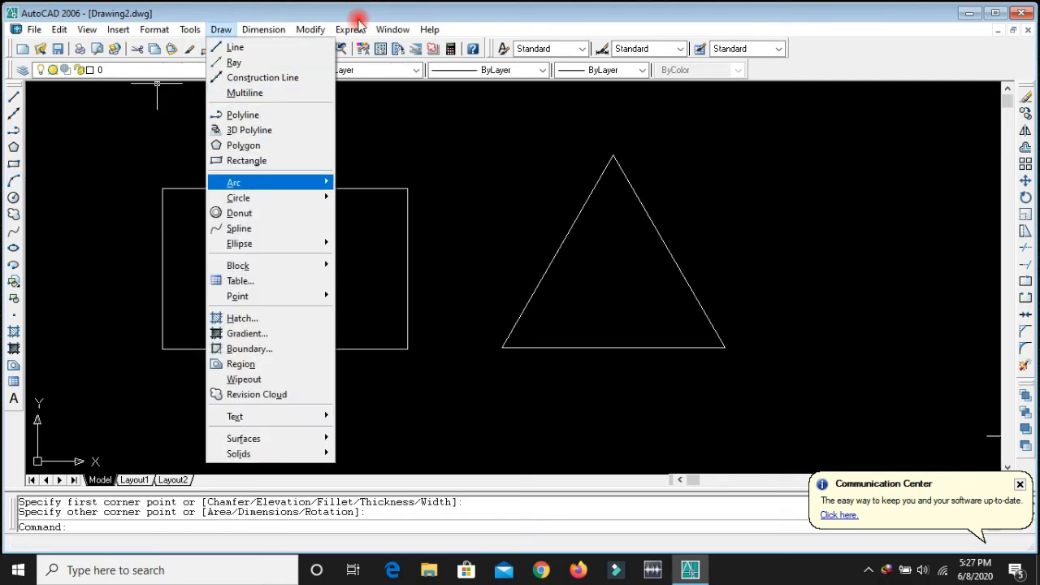
{"action": "key", "text": "Right"}
{"action": "key", "text": "Down"}
{"action": "key", "text": "Down"}
{"action": "key", "text": "Down"}
{"action": "key", "text": "Down"}
{"action": "key", "text": "Down"}
{"action": "key", "text": "Down"}
{"action": "key", "text": "Down"}
{"action": "key", "text": "Down"}
{"action": "key", "text": "Down"}
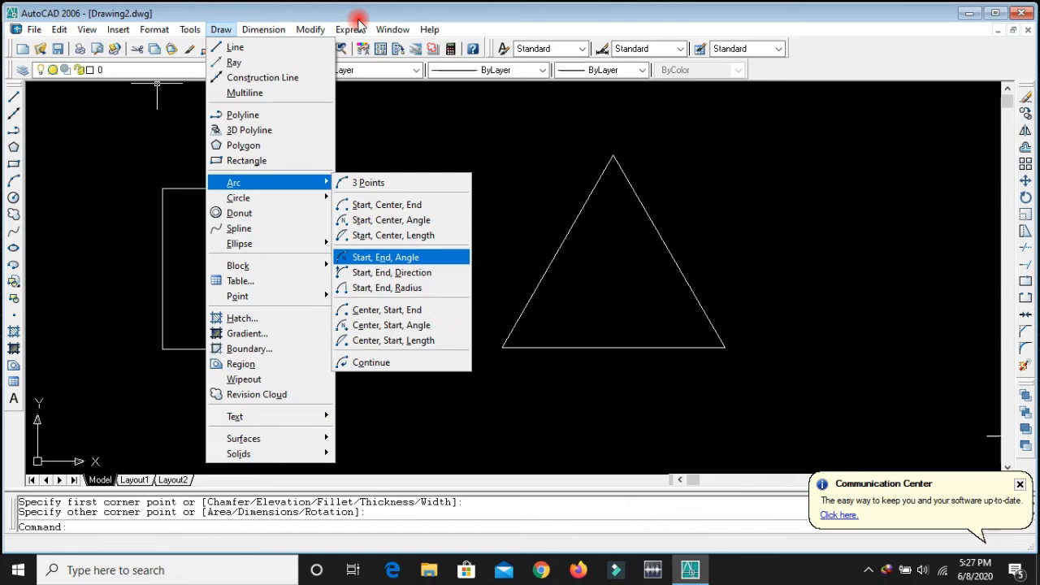
{"action": "key", "text": "Escape"}
{"action": "key", "text": "Up"}
{"action": "key", "text": "Up"}
{"action": "key", "text": "Up"}
{"action": "key", "text": "Up"}
{"action": "key", "text": "Up"}
{"action": "key", "text": "Up"}
{"action": "key", "text": "Up"}
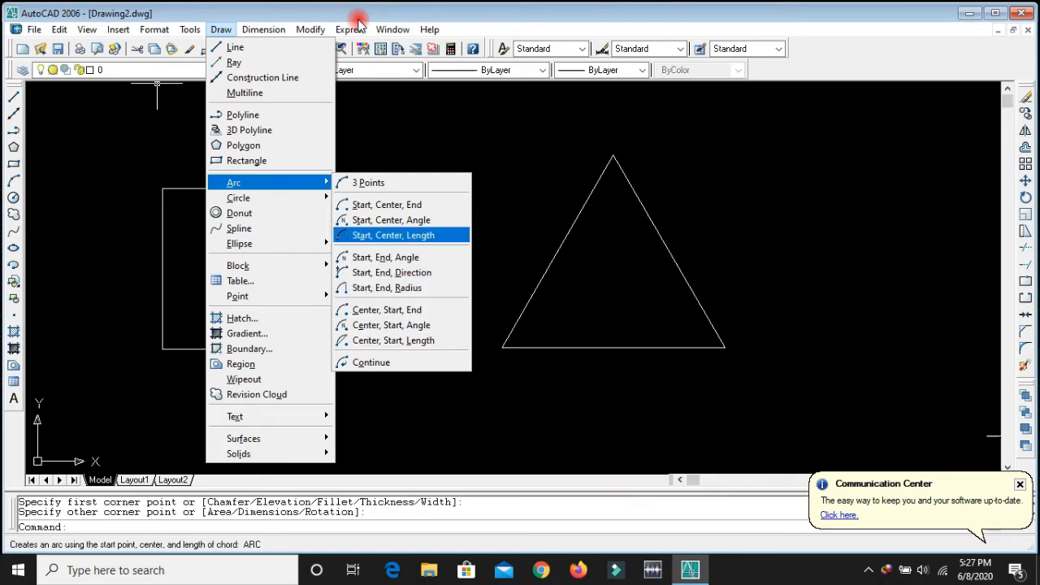
{"action": "key", "text": "Right"}
{"action": "key", "text": "Right"}
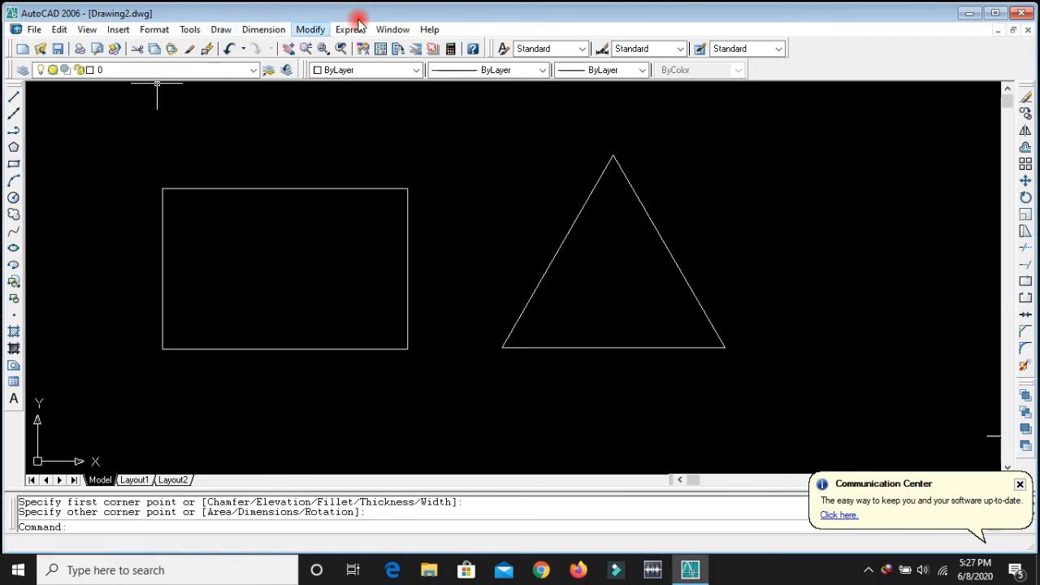
{"action": "key", "text": "Escape"}
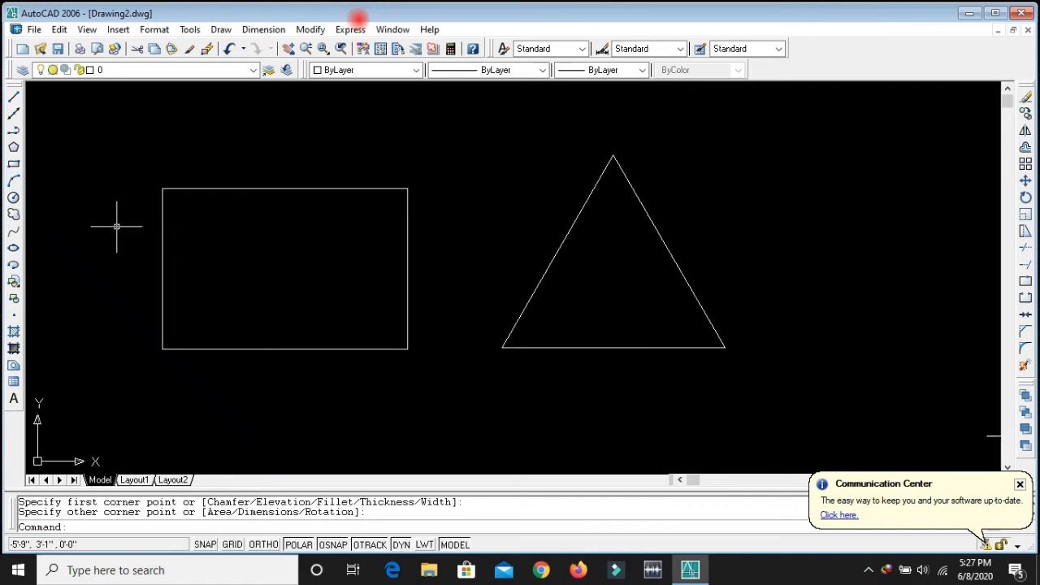
- Draw a three-point arc from about -4'-9", 4'-7" above the rectangle, bulging towards the triangle and ending inside the rectangle
{"action": "type", "text": "ar"}
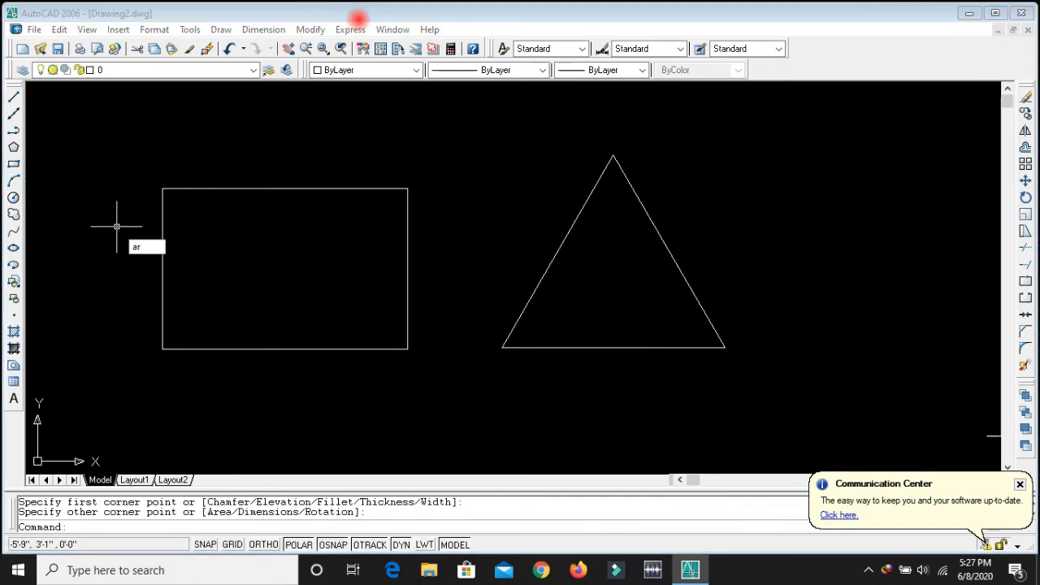
{"action": "type", "text": "c"}
{"action": "key", "text": "Return"}
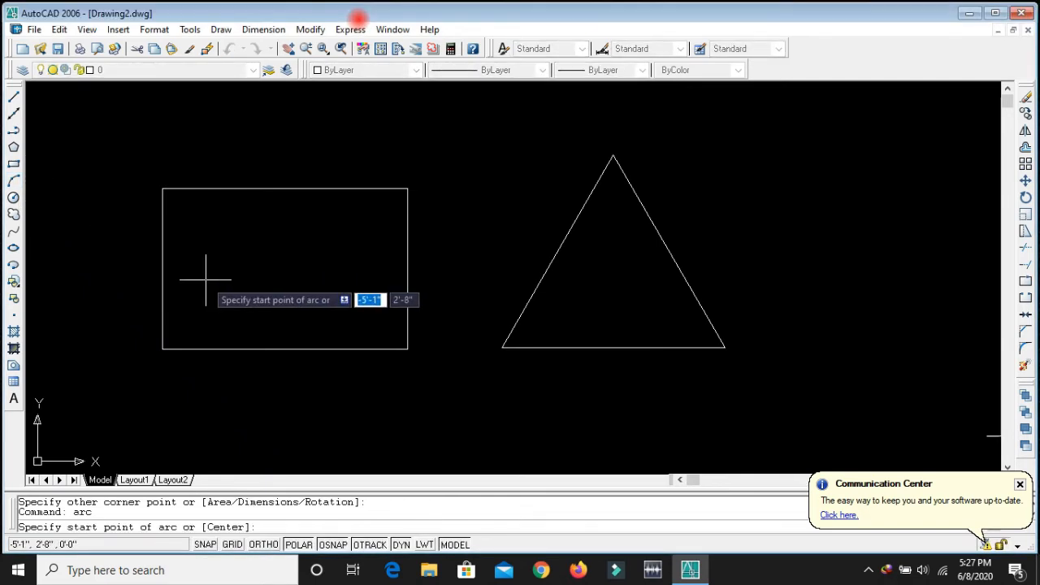
{"action": "scroll", "coordinate": [193, 323], "scroll_direction": "down", "scroll_amount": 1}
{"action": "scroll", "coordinate": [221, 143], "scroll_direction": "up", "scroll_amount": 2}
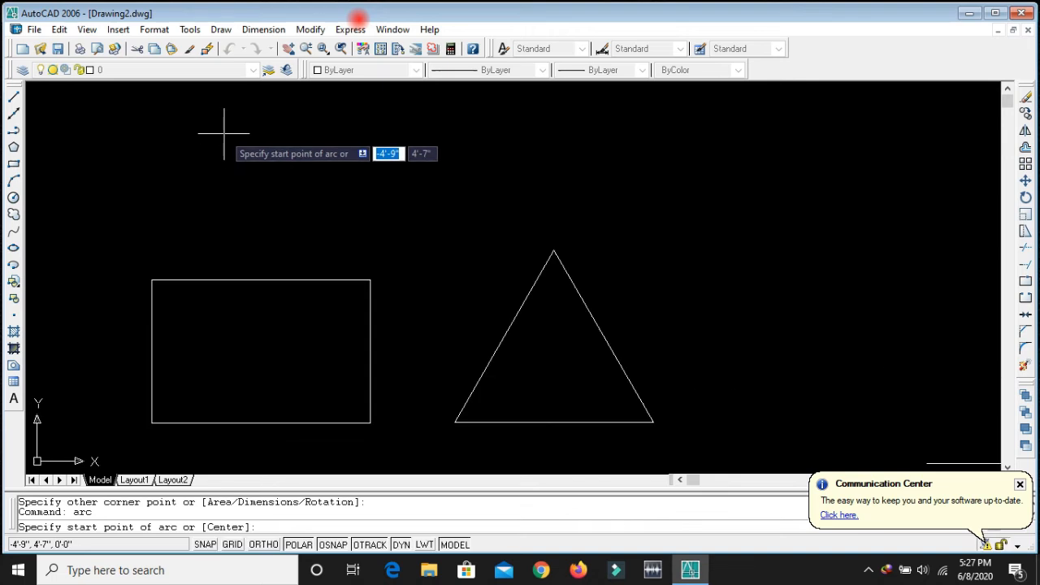
{"action": "left_click", "coordinate": [224, 133]}
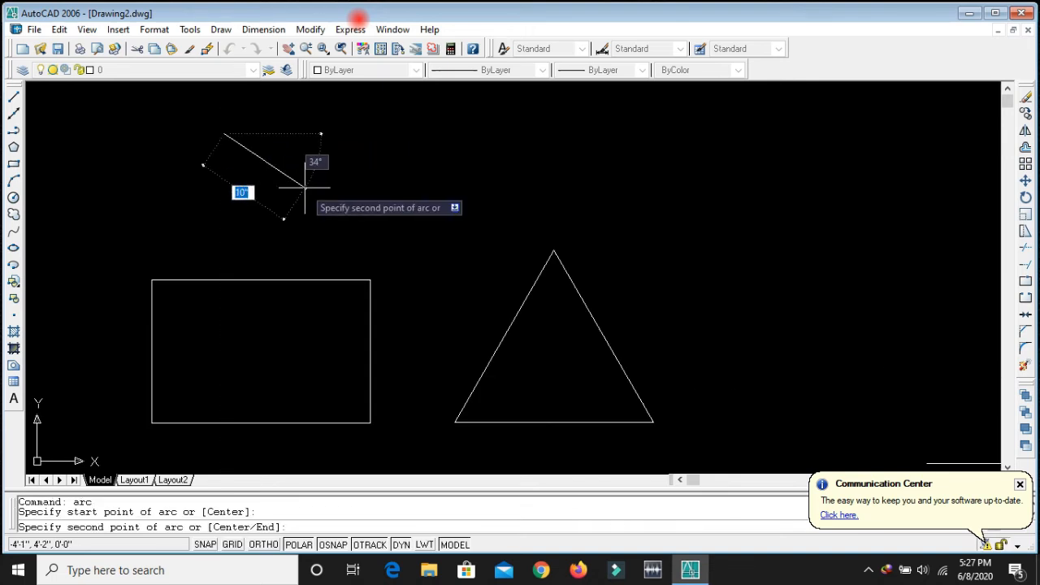
{"action": "left_click", "coordinate": [360, 237]}
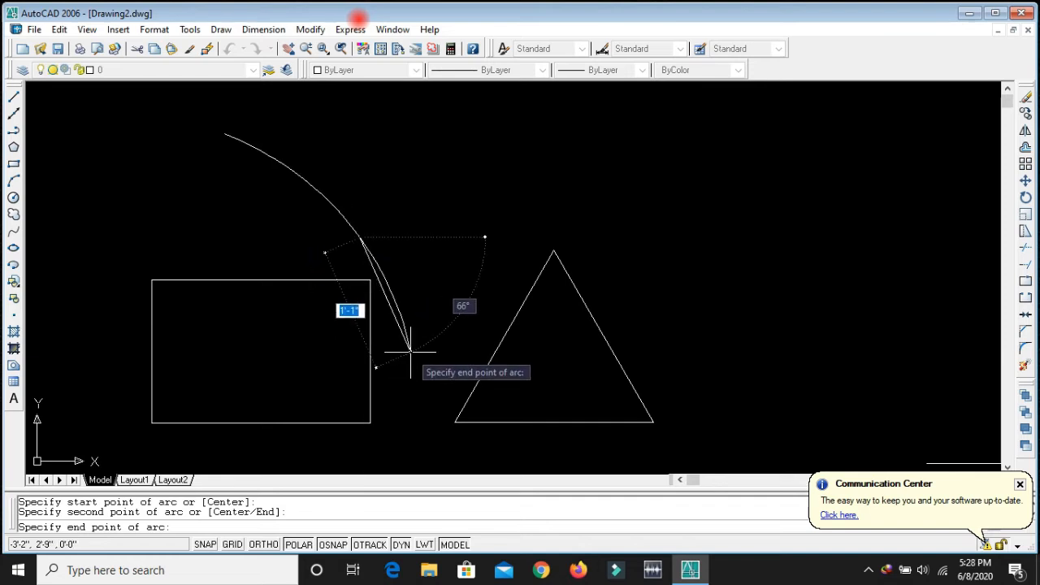
{"action": "left_click", "coordinate": [322, 375]}
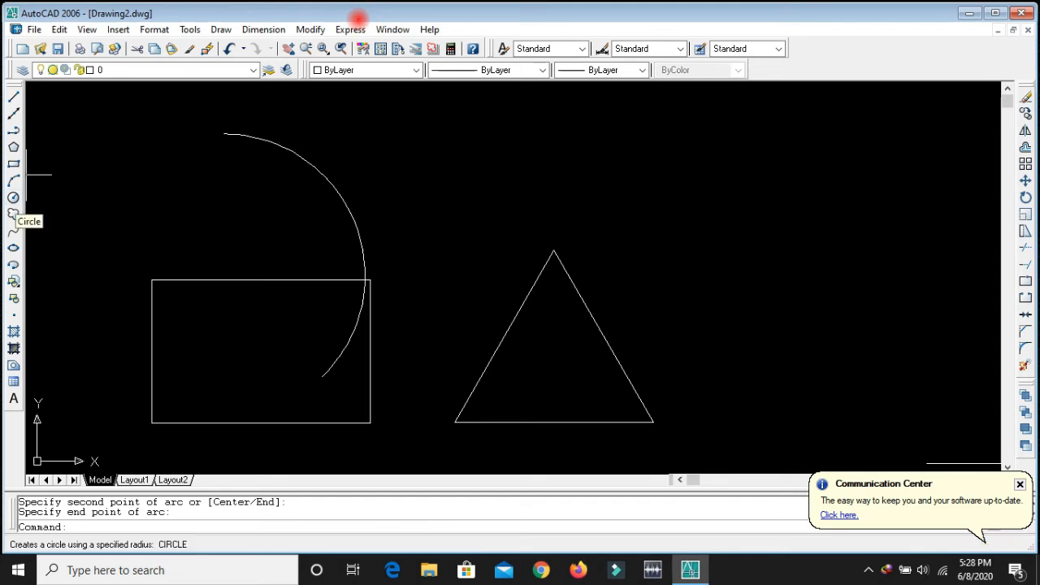
- Review the available circle construction methods, including Center-Radius, Tan-Tan-Radius and Tan-Tan-Tan, without choosing one
{"action": "left_click", "coordinate": [221, 29]}
{"action": "key", "text": "Down"}
{"action": "key", "text": "Down"}
{"action": "key", "text": "Down"}
{"action": "key", "text": "Down"}
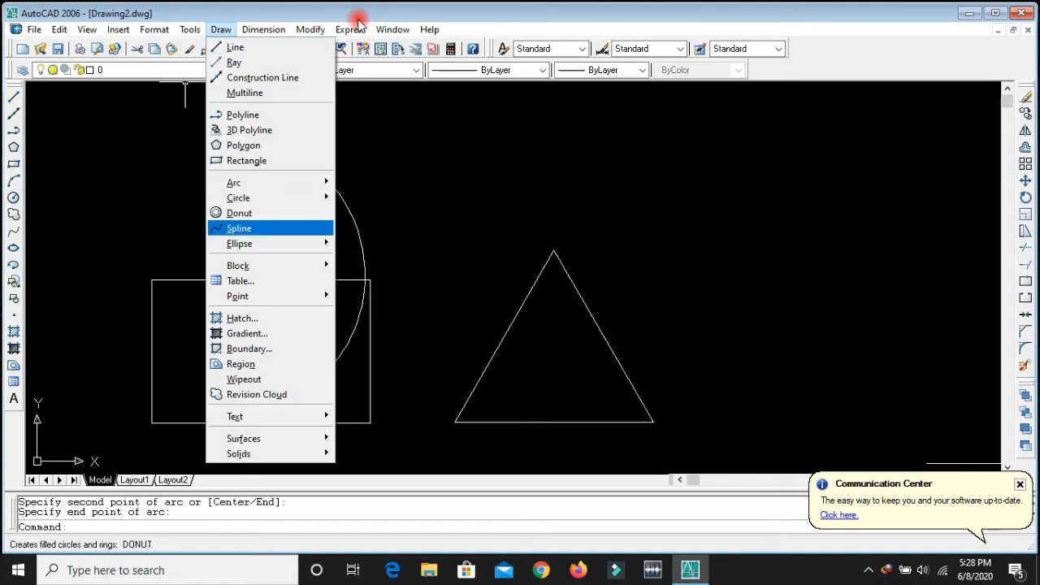
{"action": "key", "text": "Up"}
{"action": "key", "text": "Up"}
{"action": "key", "text": "Right"}
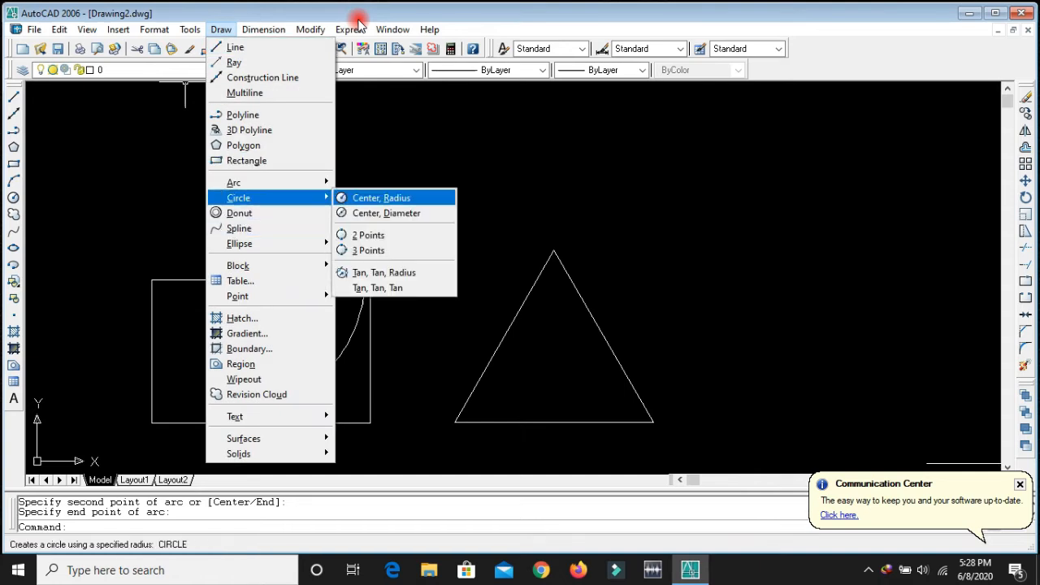
{"action": "key", "text": "Up"}
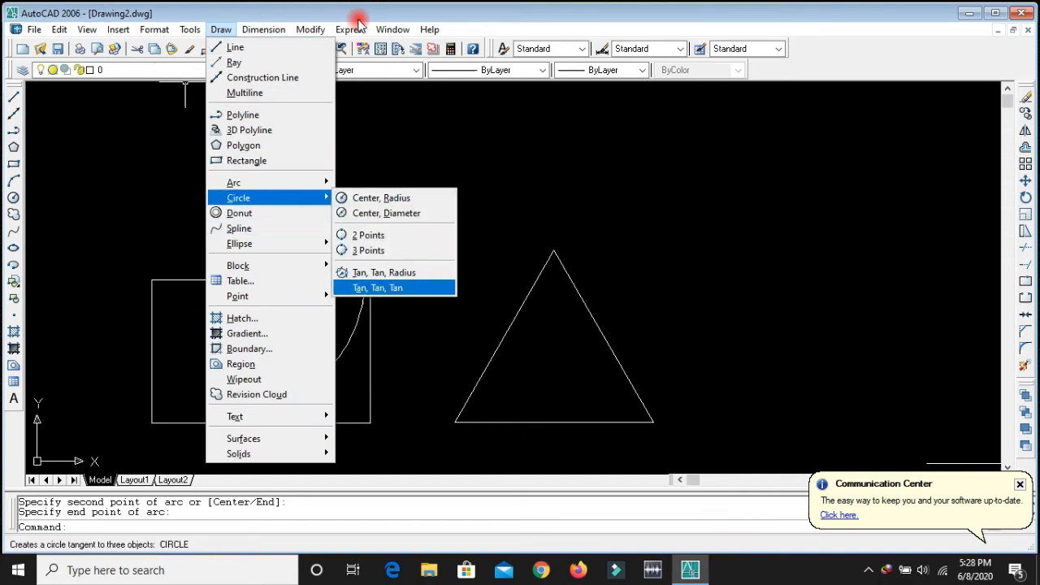
{"action": "key", "text": "Up"}
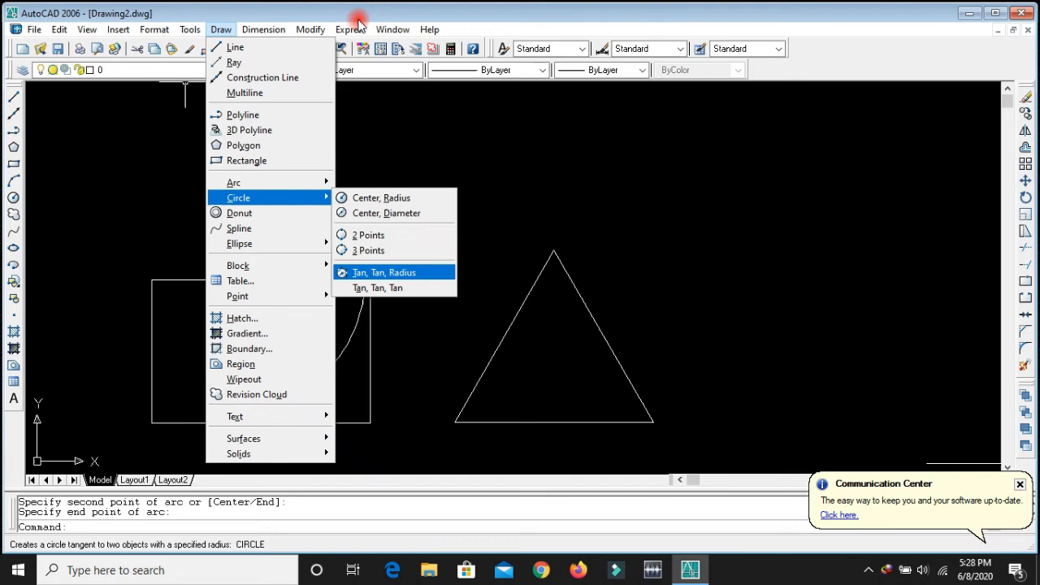
{"action": "key", "text": "Up"}
{"action": "key", "text": "Up"}
{"action": "key", "text": "Right"}
{"action": "key", "text": "Right"}
{"action": "key", "text": "Right"}
{"action": "key", "text": "Right"}
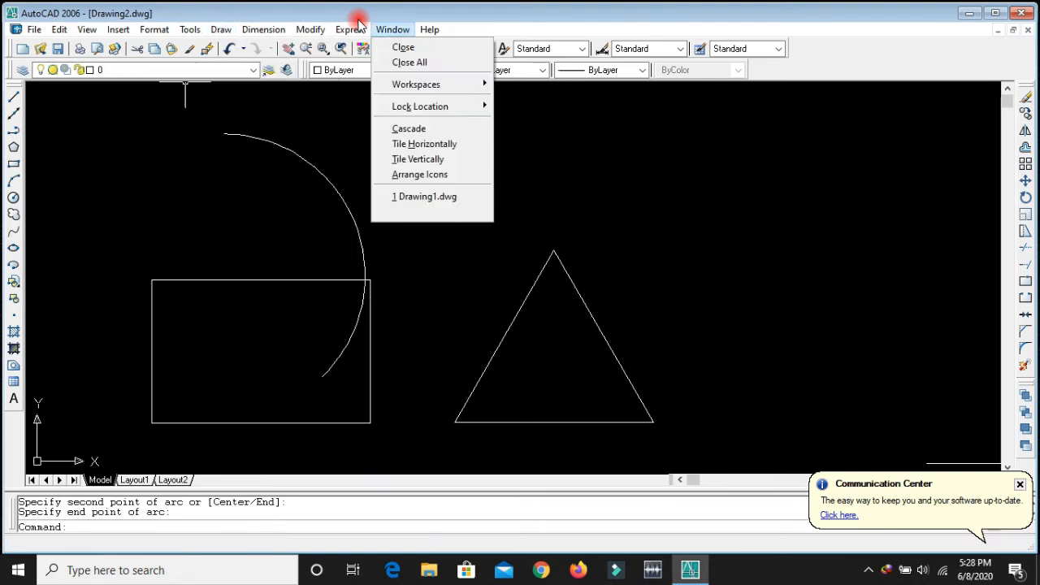
{"action": "key", "text": "Escape"}
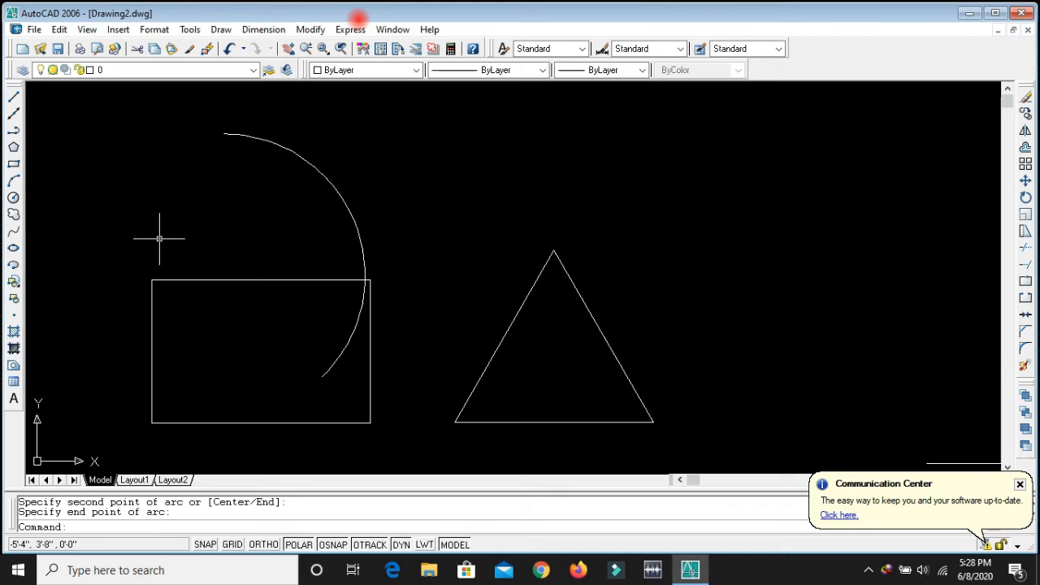
- Draw a circle of radius 12 in the empty area above and to the right of the triangle
{"action": "type", "text": "c"}
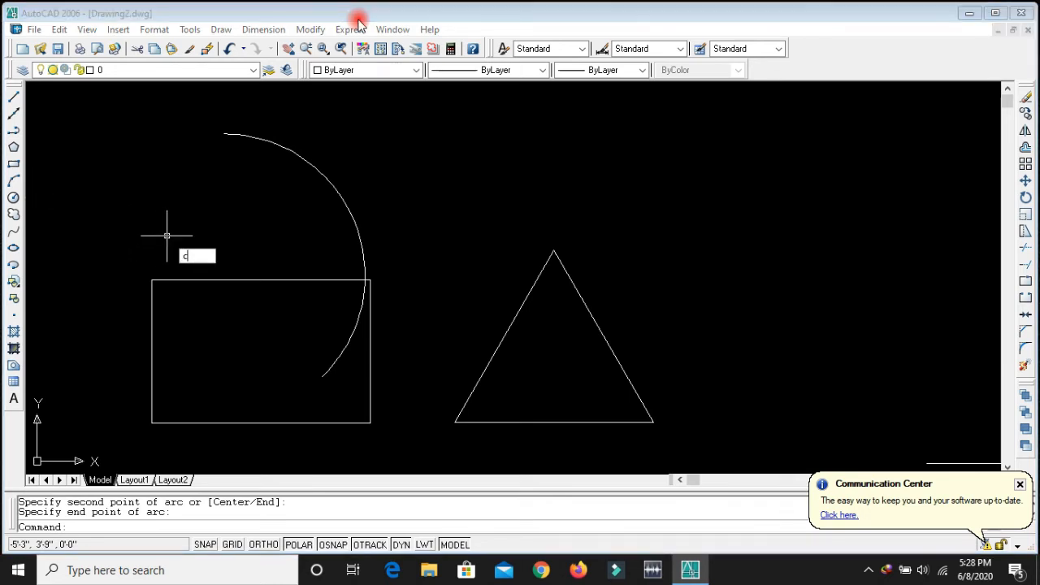
{"action": "key", "text": "Return"}
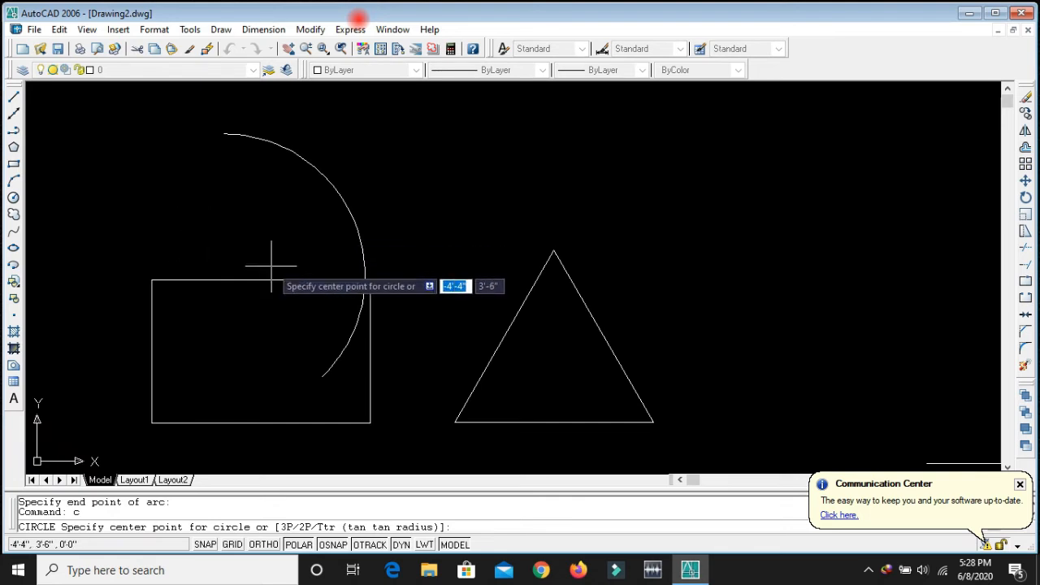
{"action": "scroll", "coordinate": [272, 266], "scroll_direction": "down", "scroll_amount": 3}
{"action": "scroll", "coordinate": [604, 131], "scroll_direction": "up", "scroll_amount": 3}
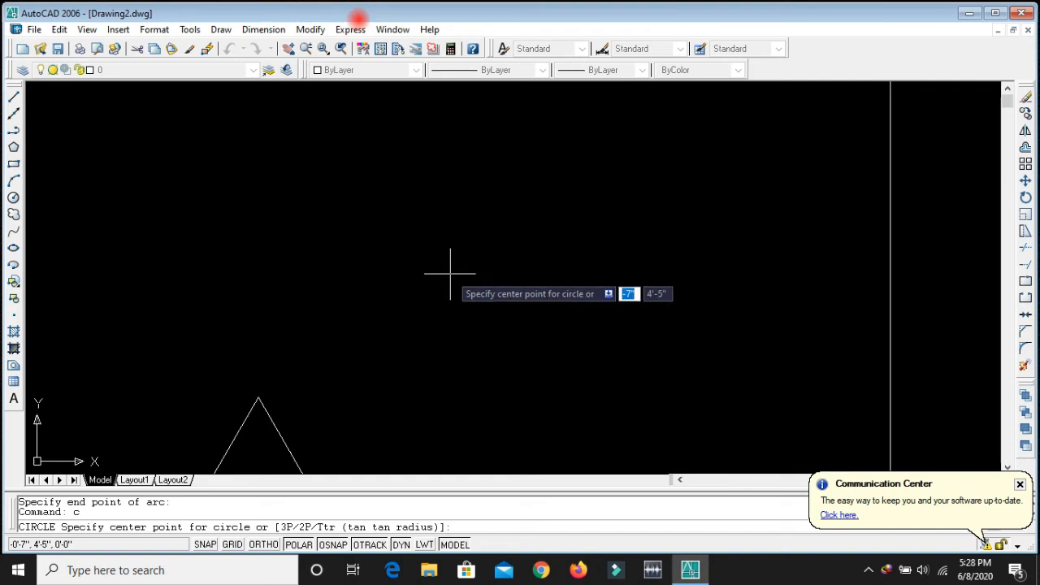
{"action": "left_click", "coordinate": [486, 295]}
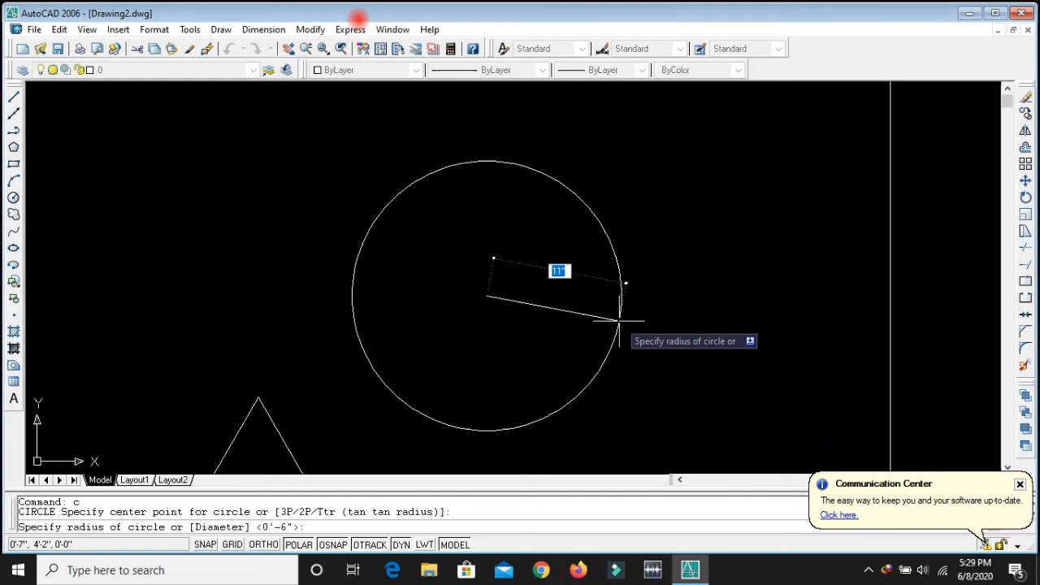
{"action": "type", "text": "12"}
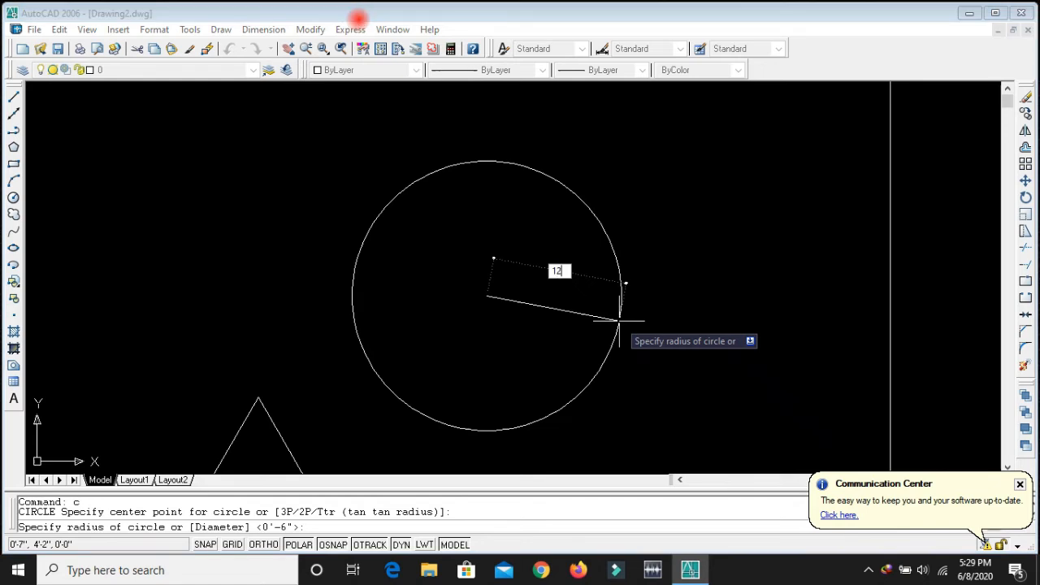
{"action": "key", "text": "Return"}
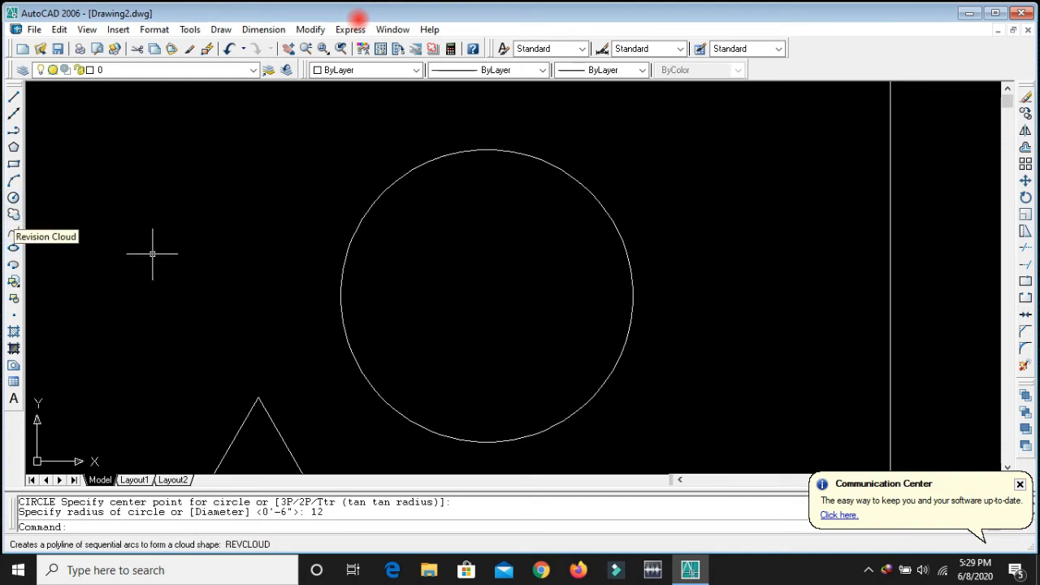
- Draw a small closed oval revision cloud just outside the upper-left part of the radius-12 circle, and clear its selection
{"action": "scroll", "coordinate": [342, 277], "scroll_direction": "down", "scroll_amount": 3}
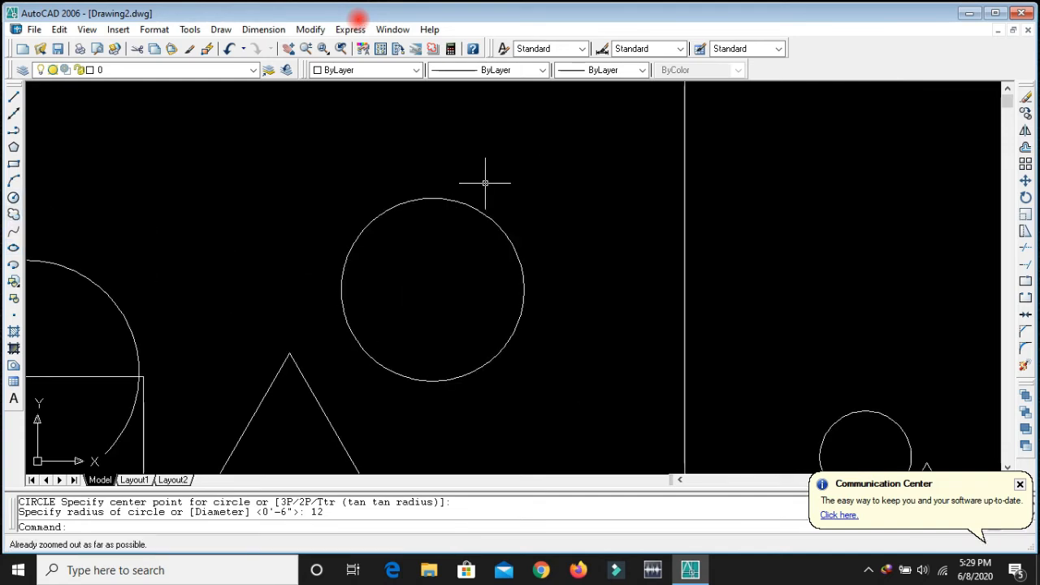
{"action": "scroll", "coordinate": [450, 157], "scroll_direction": "up", "scroll_amount": 1}
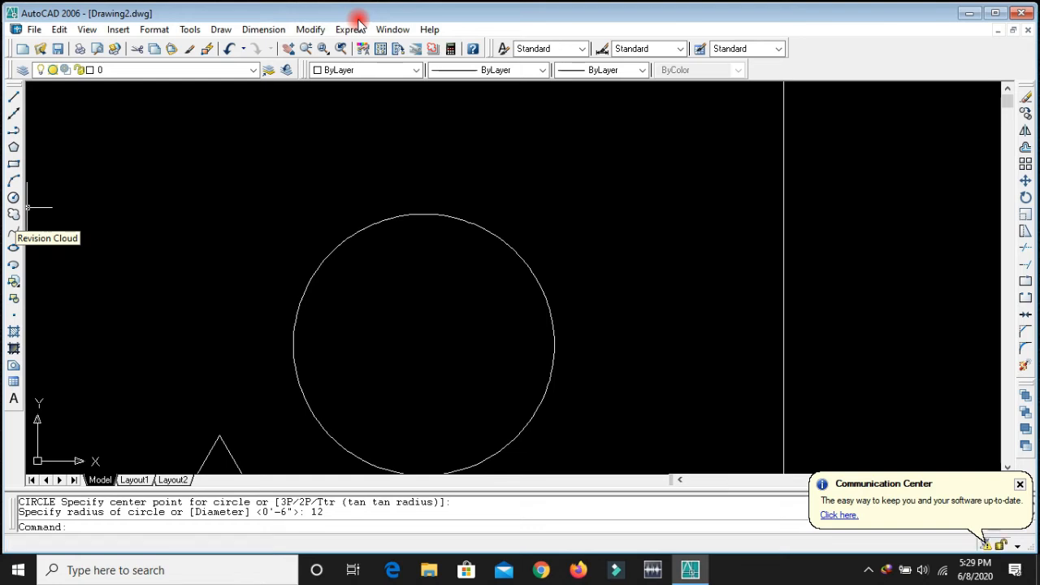
{"action": "left_click", "coordinate": [13, 213]}
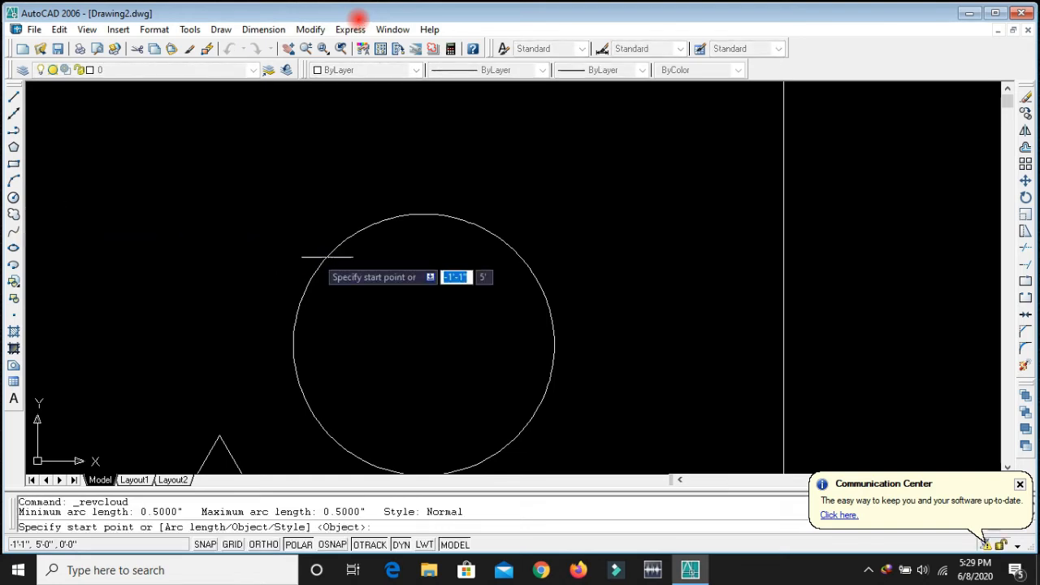
{"action": "left_click", "coordinate": [307, 216]}
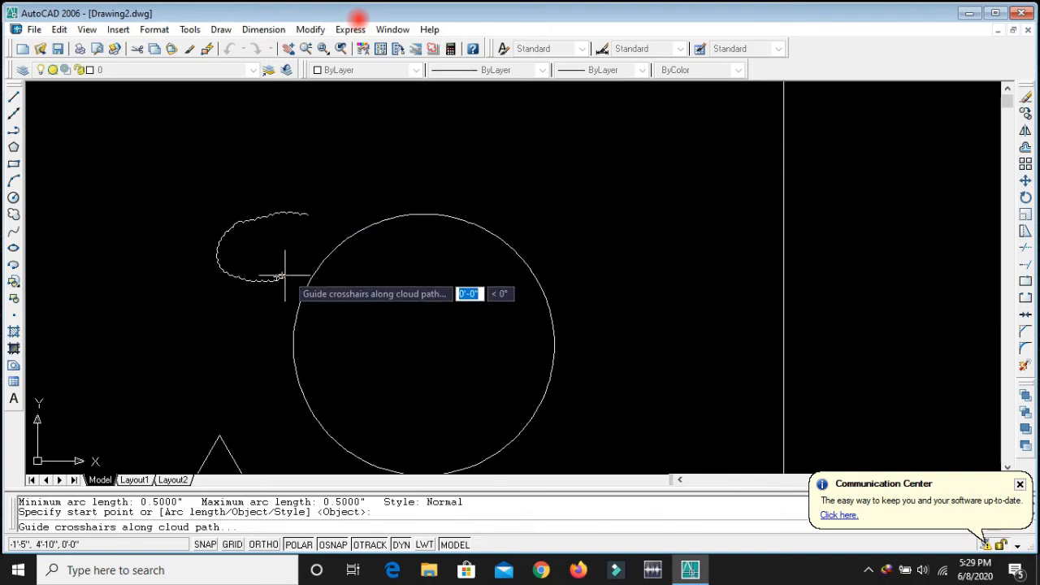
{"action": "left_click", "coordinate": [309, 218]}
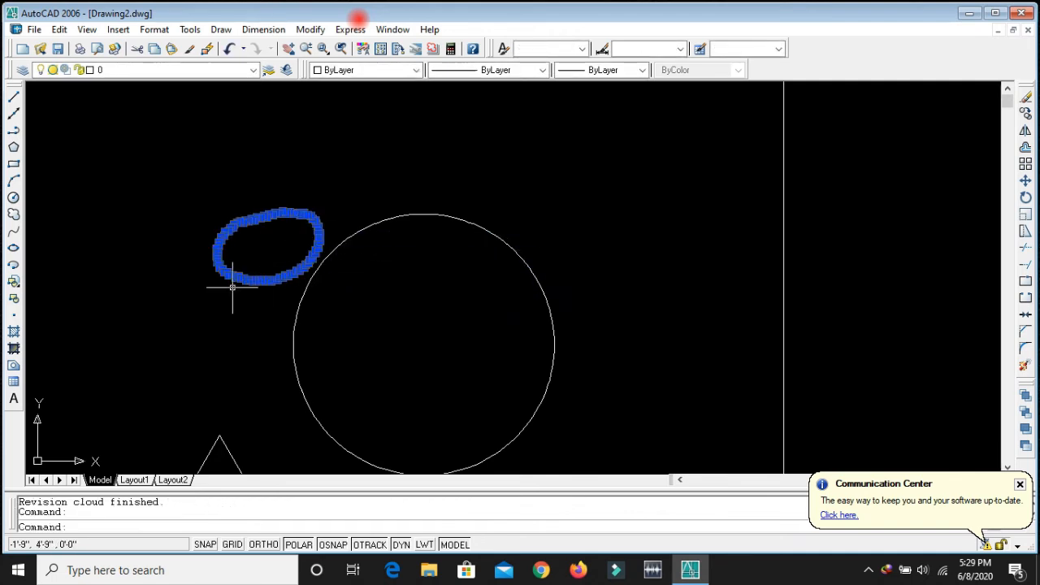
{"action": "key", "text": "Escape"}
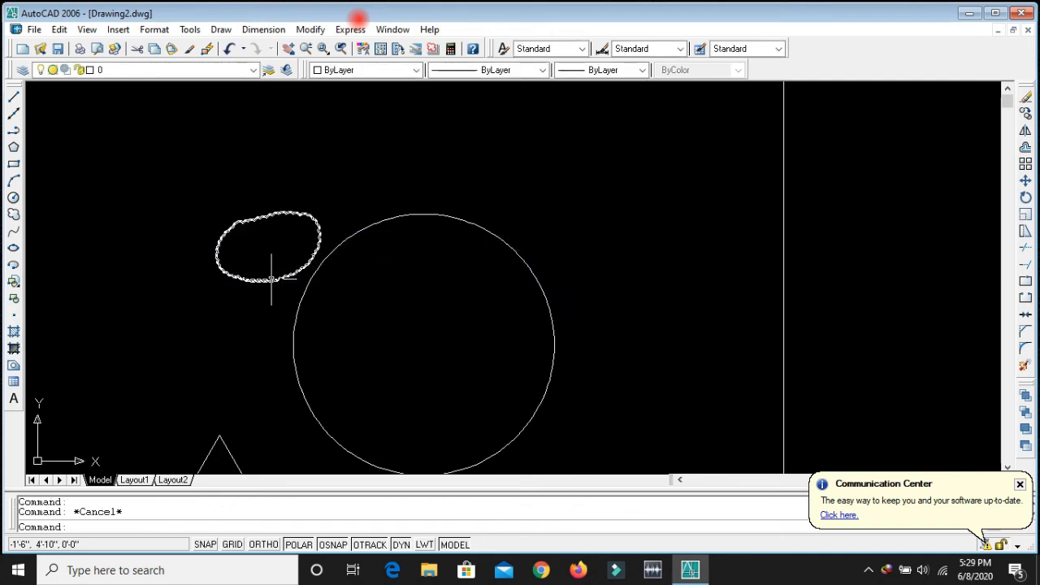
{"action": "scroll", "coordinate": [251, 260], "scroll_direction": "up", "scroll_amount": 3}
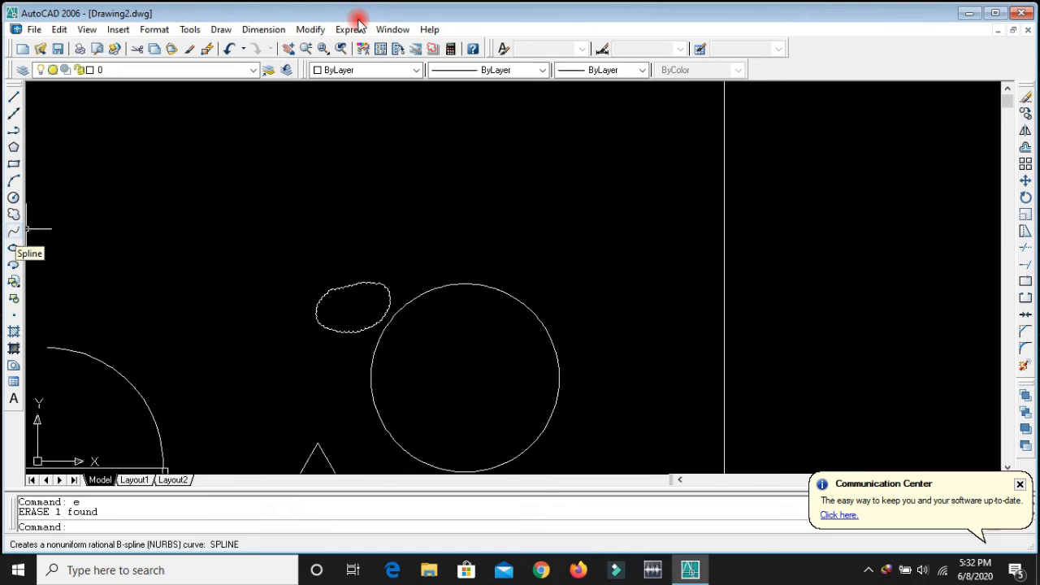
- Draw a wavy five-point spline above the revision cloud and circle, ending at about 3'-7", 5'-0", with start tangent about 350° and end tangent 90°
{"action": "left_click", "coordinate": [13, 232]}
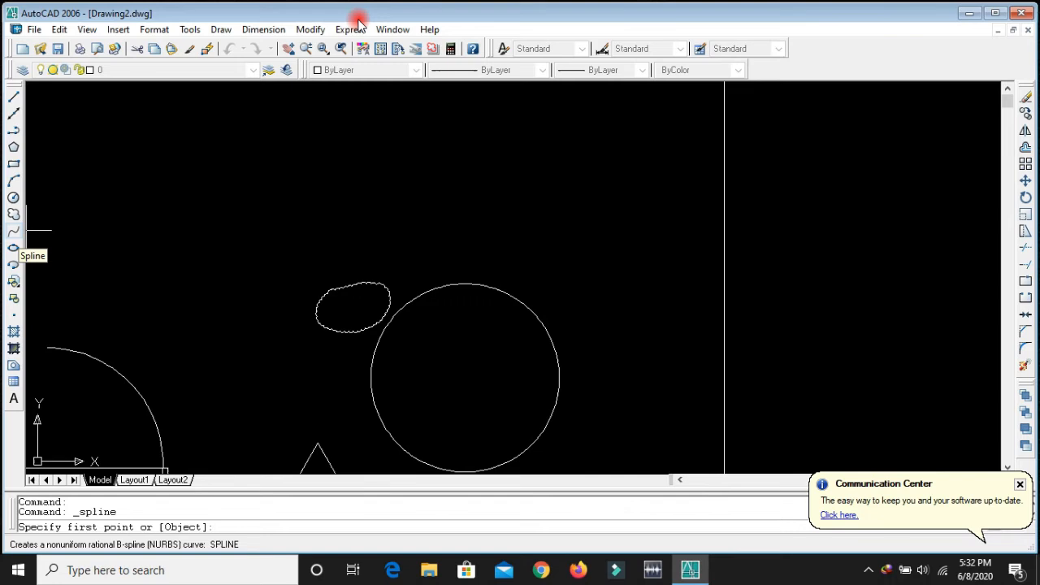
{"action": "left_click", "coordinate": [130, 239]}
{"action": "left_click", "coordinate": [325, 128]}
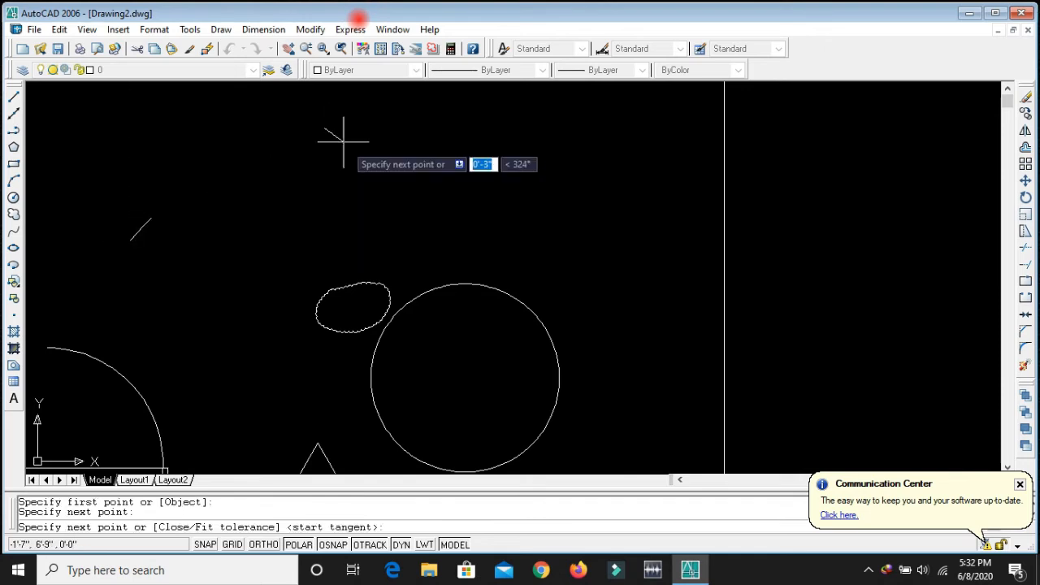
{"action": "left_click", "coordinate": [545, 260]}
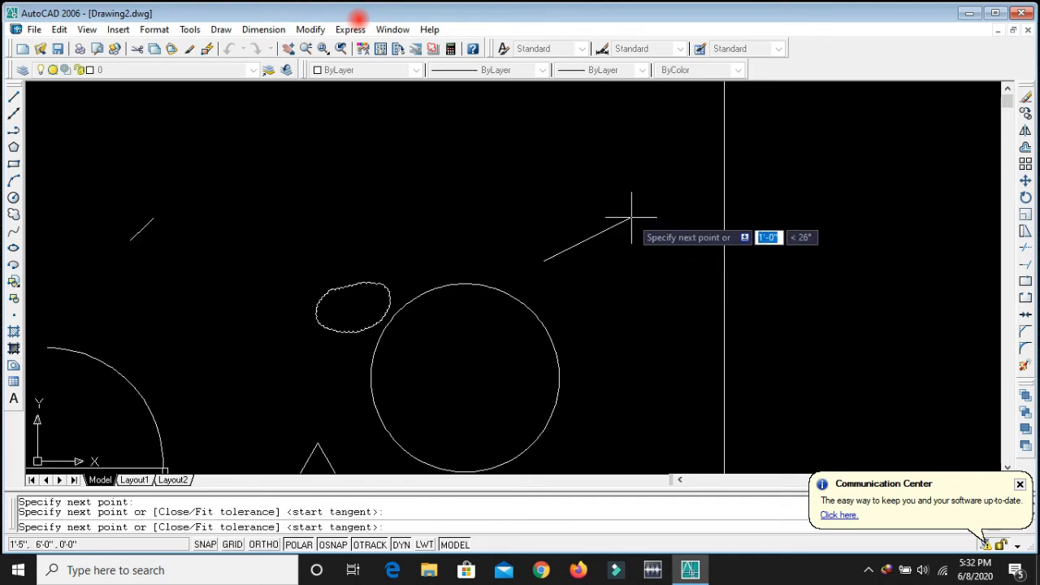
{"action": "left_click", "coordinate": [672, 149]}
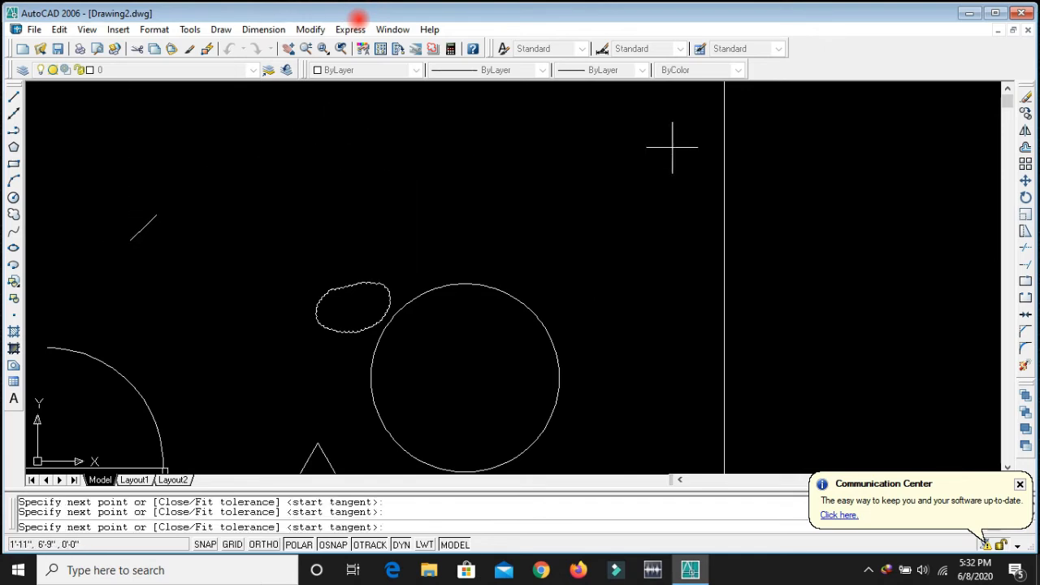
{"action": "left_click", "coordinate": [831, 313]}
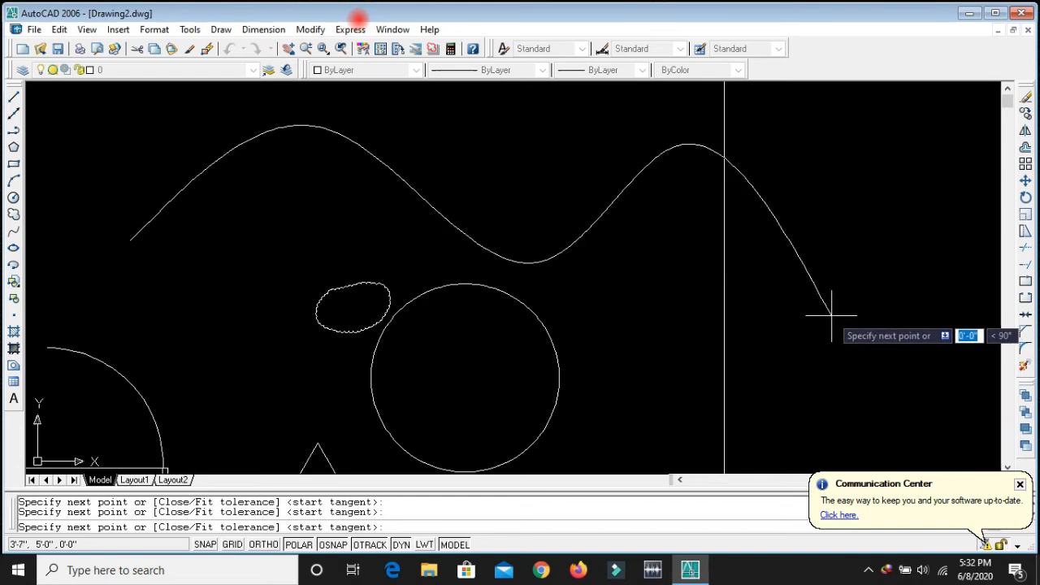
{"action": "key", "text": "Return"}
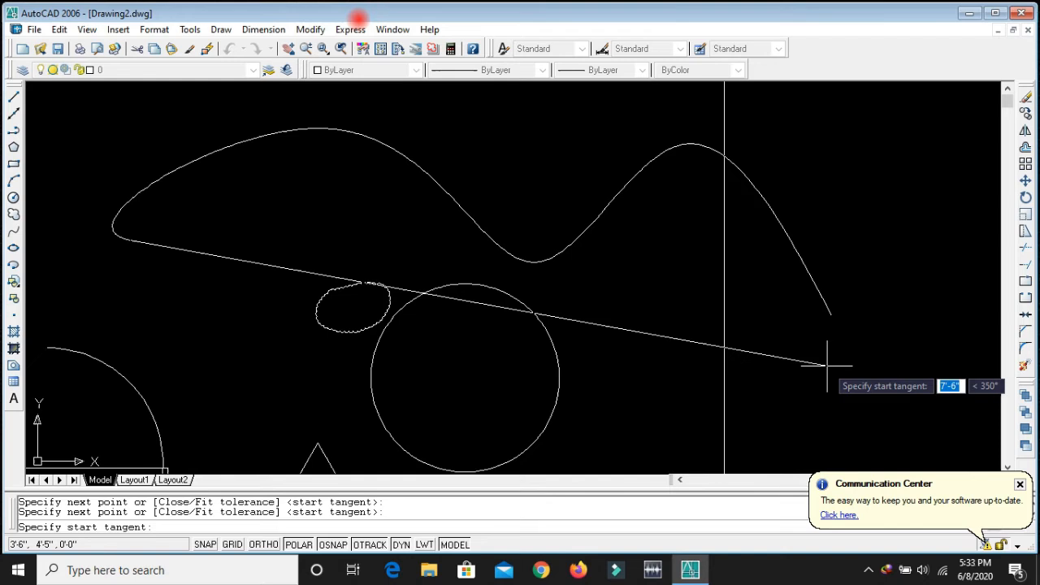
{"action": "left_click", "coordinate": [833, 370]}
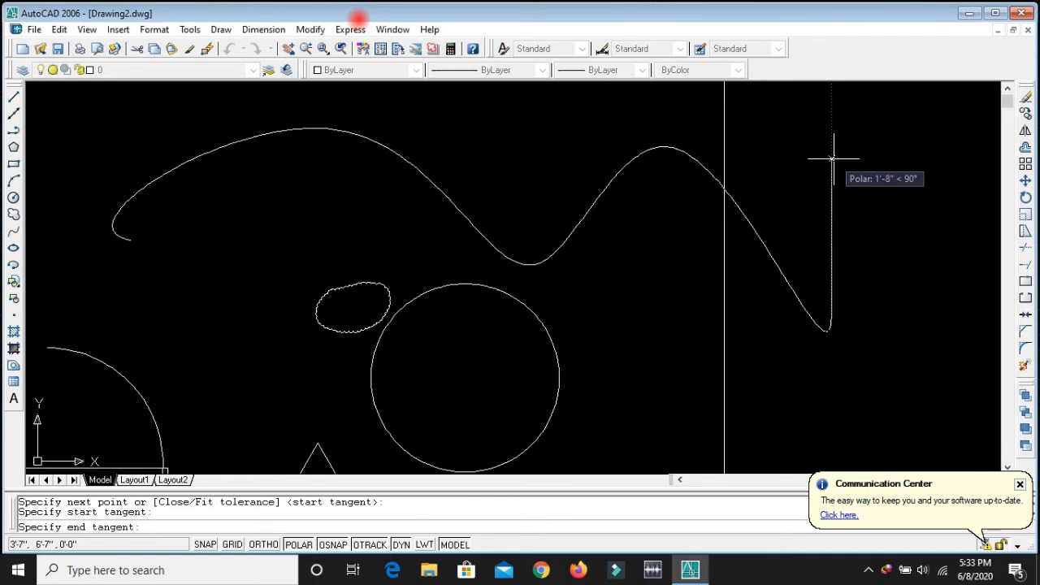
{"action": "left_click", "coordinate": [833, 159]}
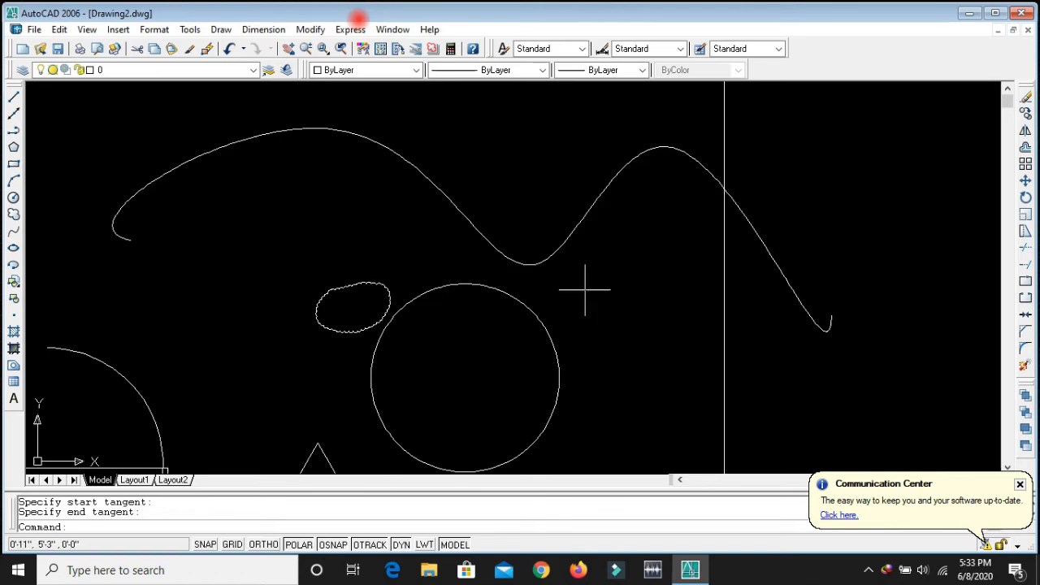
{"action": "left_click", "coordinate": [567, 236]}
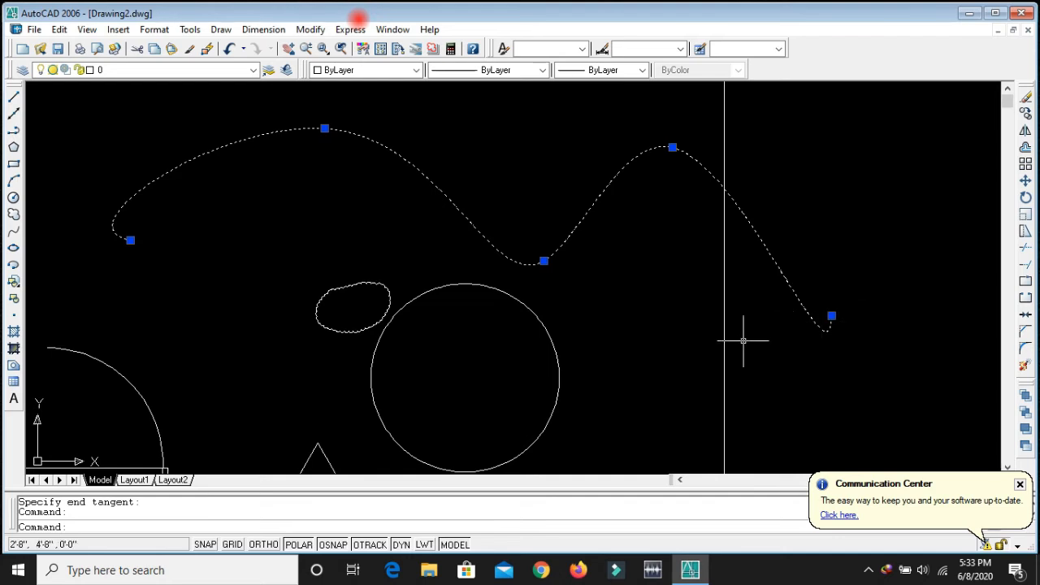
{"action": "key", "text": "Escape"}
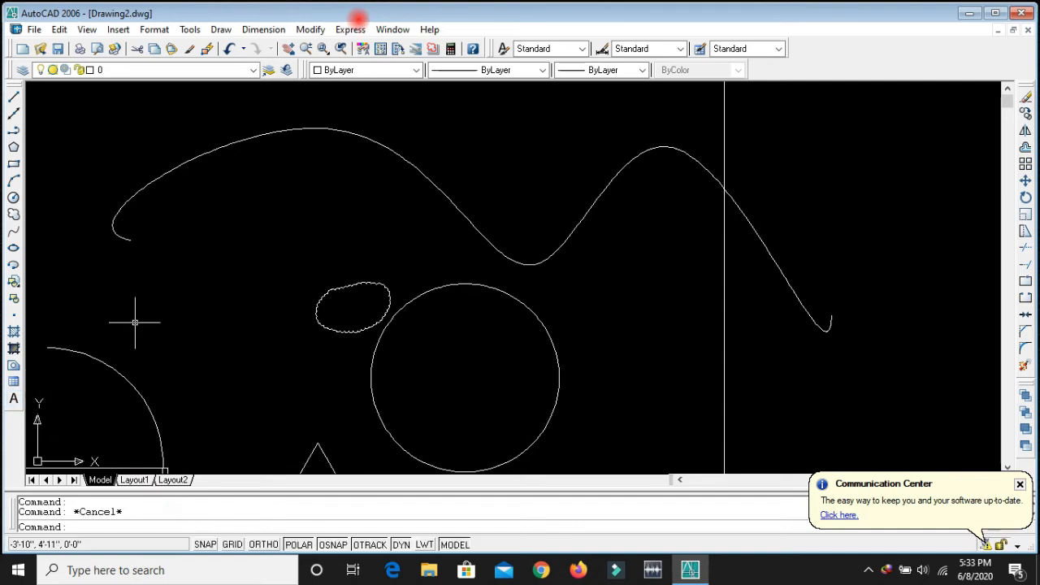
- Create a multiline text box about 1'-3" by 7" inside the radius-12 circle and enter "Easy Engineering"
{"action": "type", "text": "t"}
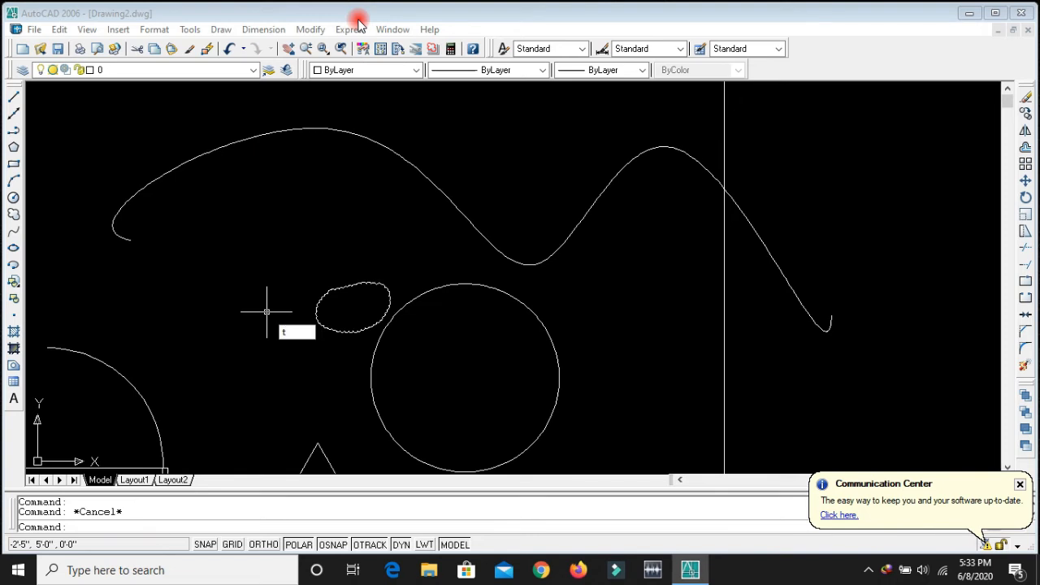
{"action": "key", "text": "Return"}
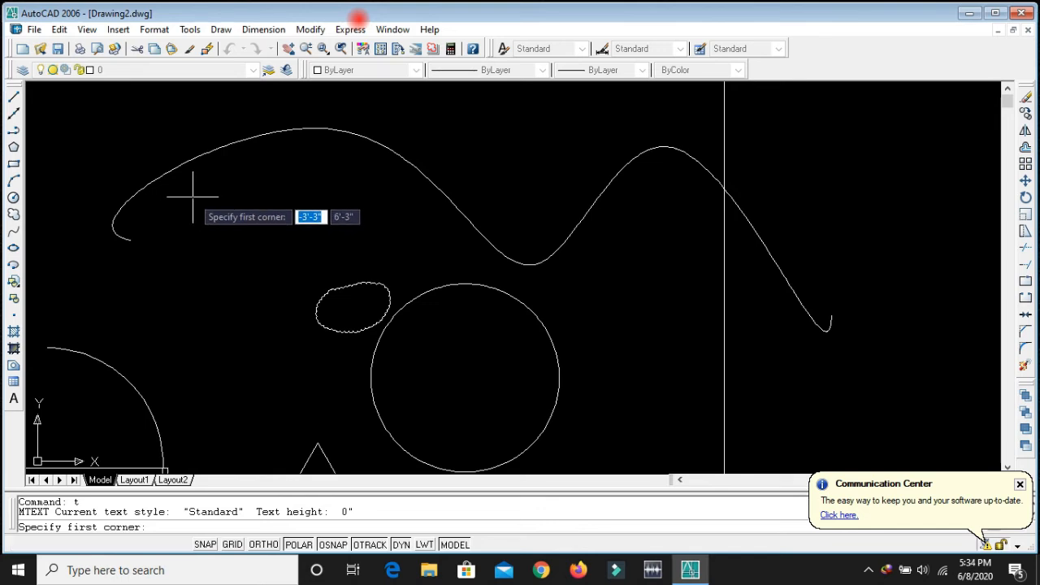
{"action": "scroll", "coordinate": [284, 223], "scroll_direction": "down", "scroll_amount": 2}
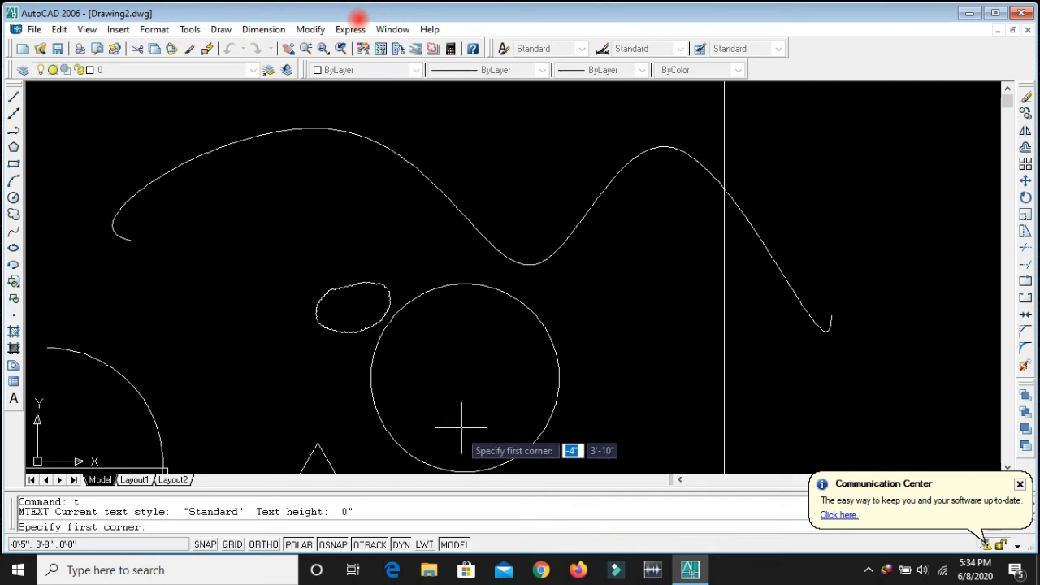
{"action": "left_click", "coordinate": [405, 345]}
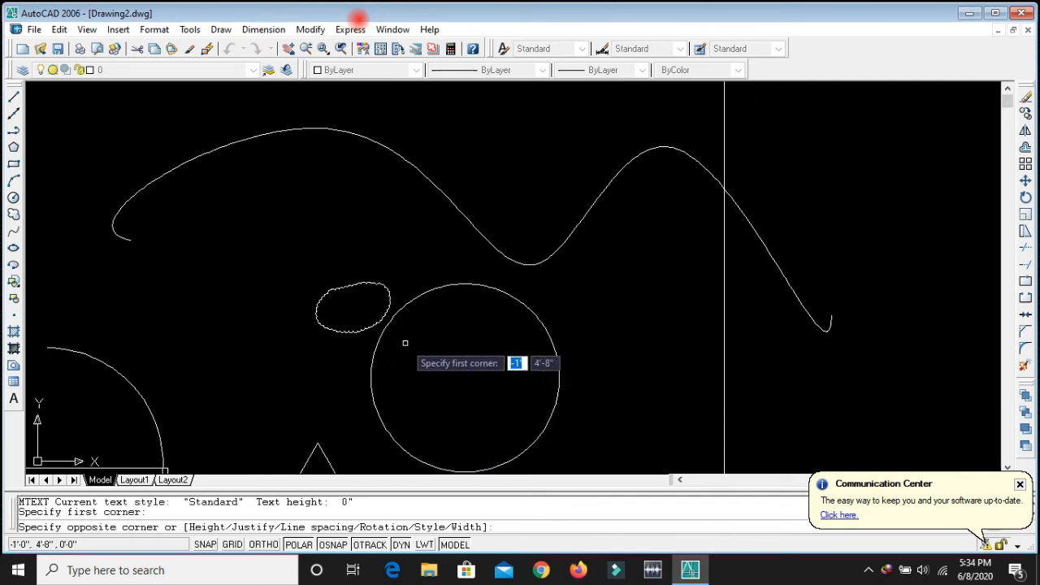
{"action": "left_click", "coordinate": [519, 399]}
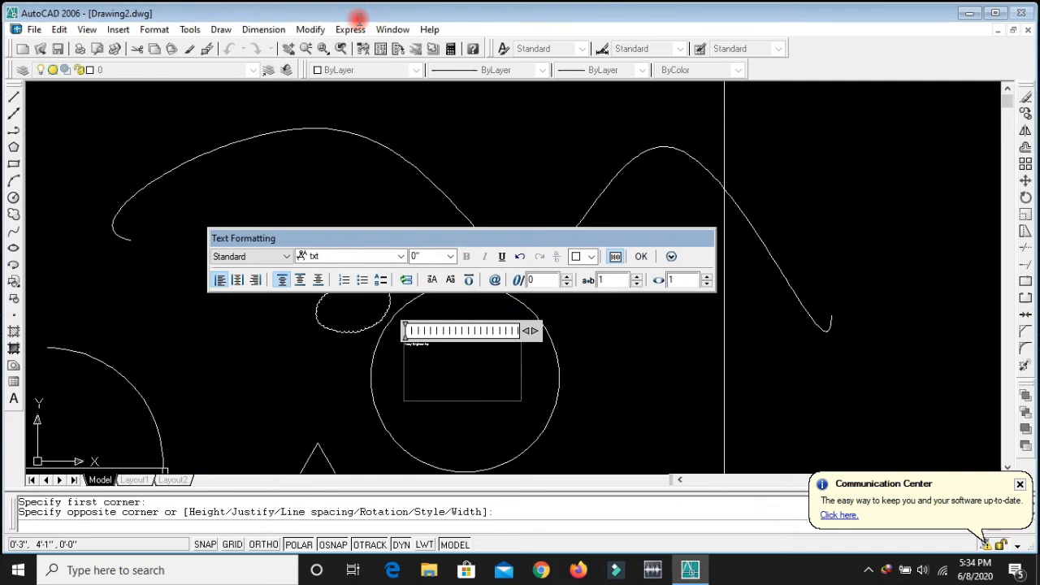
- Try text heights of 12 and 3" for "Easy Engineering"
{"action": "scroll", "coordinate": [359, 20], "scroll_direction": "up", "scroll_amount": 2}
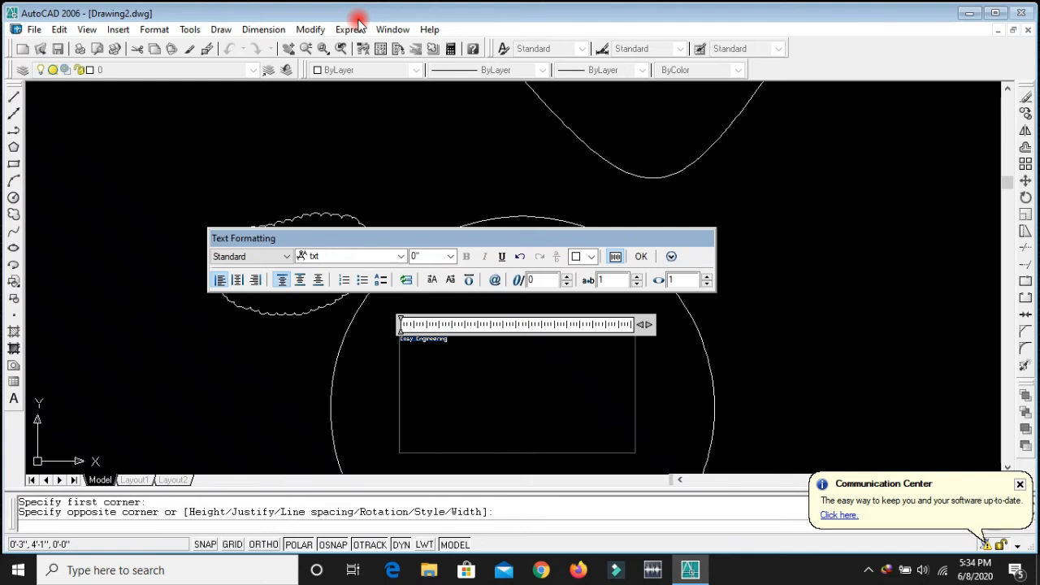
{"action": "left_click", "coordinate": [417, 256]}
{"action": "type", "text": "1"}
{"action": "key", "text": "Return"}
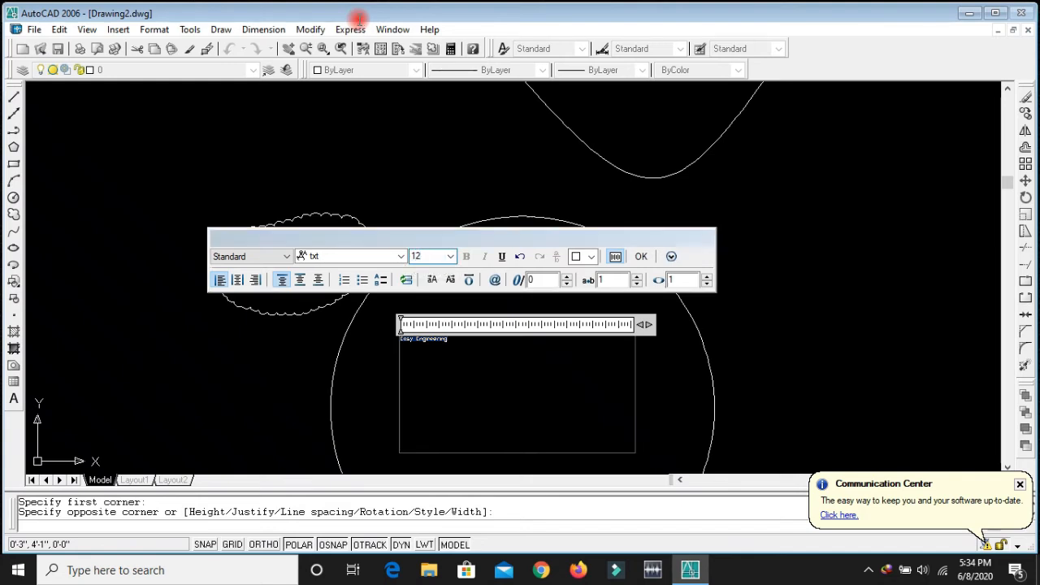
{"action": "scroll", "coordinate": [479, 324], "scroll_direction": "down", "scroll_amount": 4}
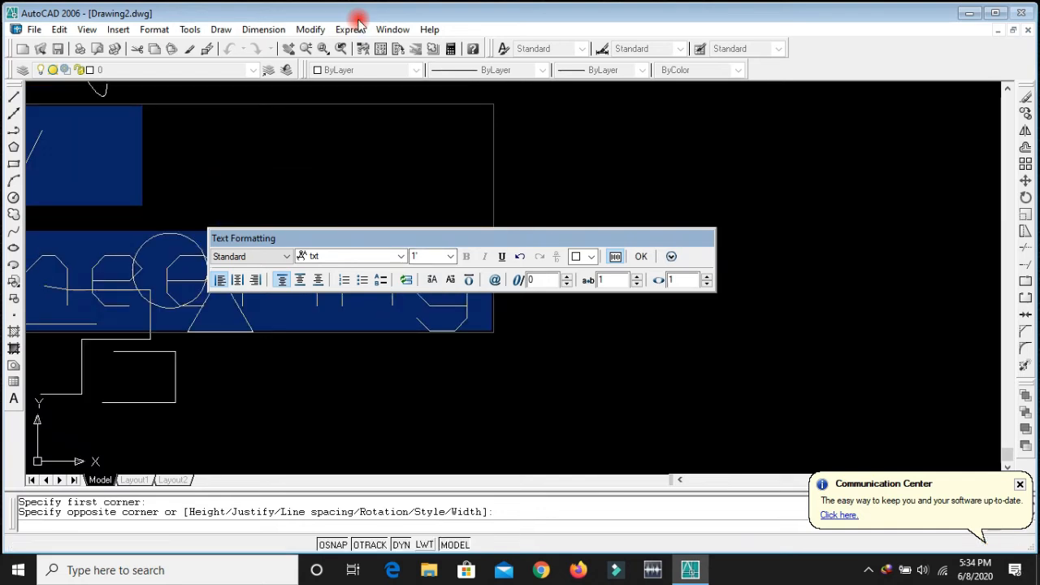
{"action": "double_click", "coordinate": [415, 256]}
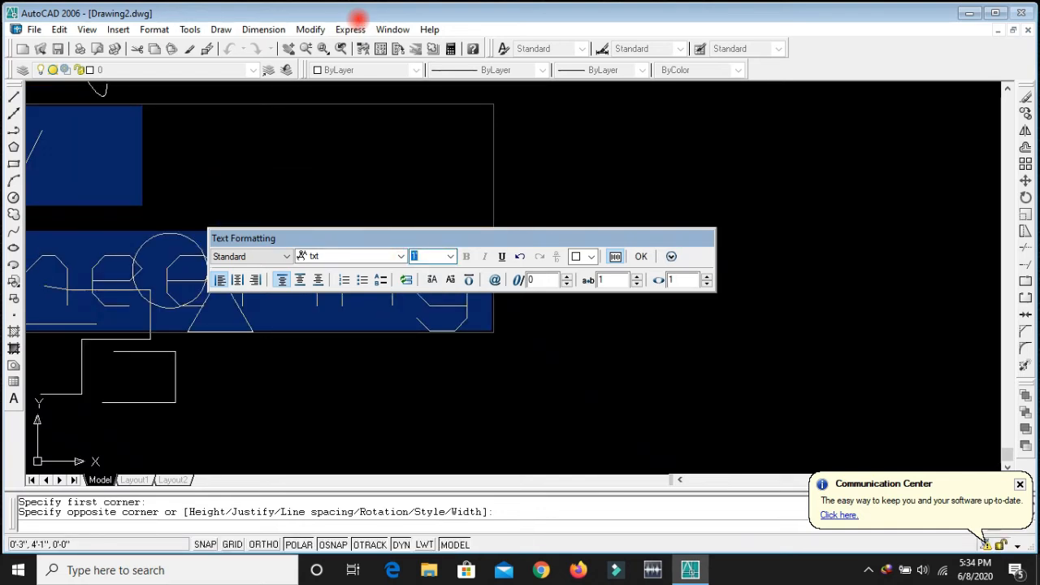
{"action": "key", "text": "Return"}
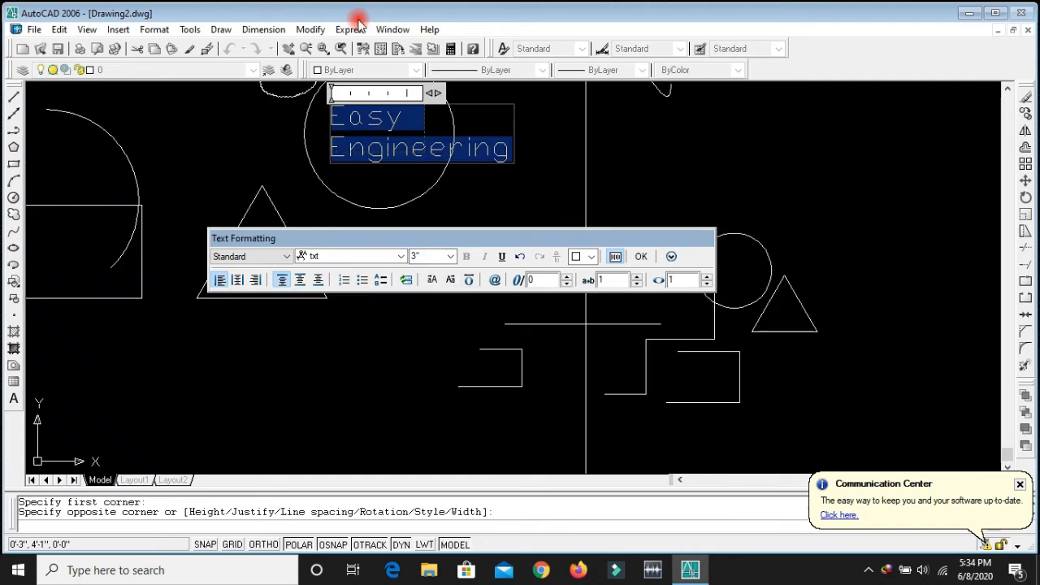
- Set the height of the "Easy Engineering" text to 1"
{"action": "double_click", "coordinate": [424, 256]}
{"action": "type", "text": "1"}
{"action": "key", "text": "Return"}
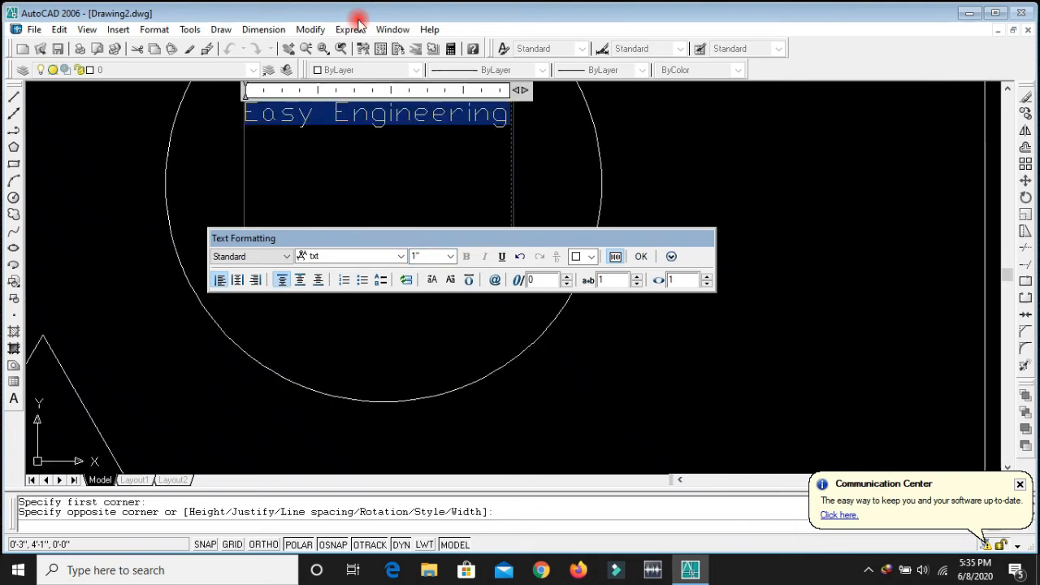
- Change the font of "Easy Engineering" to Tempus Sans ITC and finish editing the text
{"action": "left_click", "coordinate": [345, 257]}
{"action": "key", "text": "Down"}
{"action": "key", "text": "Down"}
{"action": "key", "text": "Down"}
{"action": "key", "text": "Down"}
{"action": "key", "text": "Down"}
{"action": "key", "text": "Down"}
{"action": "key", "text": "Up"}
{"action": "key", "text": "Down"}
{"action": "key", "text": "Down"}
{"action": "key", "text": "Down"}
{"action": "key", "text": "Up"}
{"action": "key", "text": "Up"}
{"action": "key", "text": "Up"}
{"action": "key", "text": "Up"}
{"action": "key", "text": "Up"}
{"action": "key", "text": "Up"}
{"action": "key", "text": "Up"}
{"action": "key", "text": "Up"}
{"action": "key", "text": "Up"}
{"action": "key", "text": "Up"}
{"action": "key", "text": "Up"}
{"action": "key", "text": "Up"}
{"action": "key", "text": "Up"}
{"action": "key", "text": "Up"}
{"action": "key", "text": "Up"}
{"action": "key", "text": "Up"}
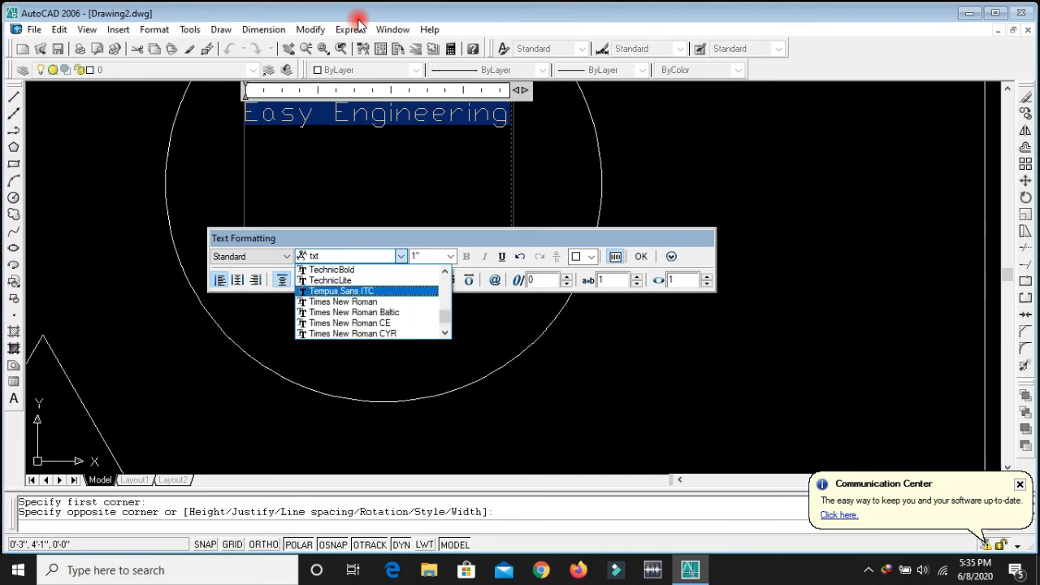
{"action": "key", "text": "Return"}
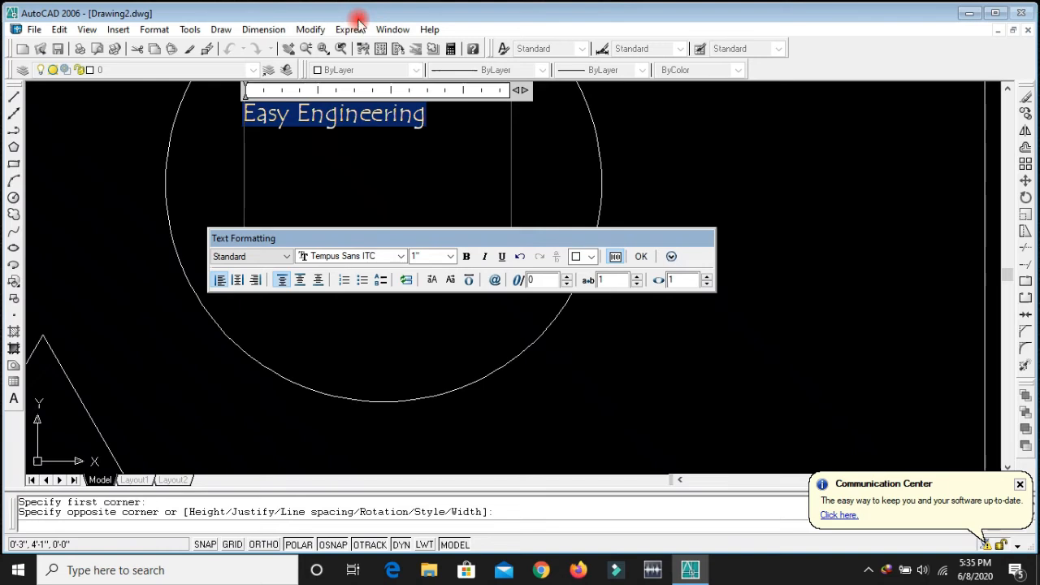
{"action": "left_click", "coordinate": [545, 198]}
{"action": "scroll", "coordinate": [582, 341], "scroll_direction": "down", "scroll_amount": 2}
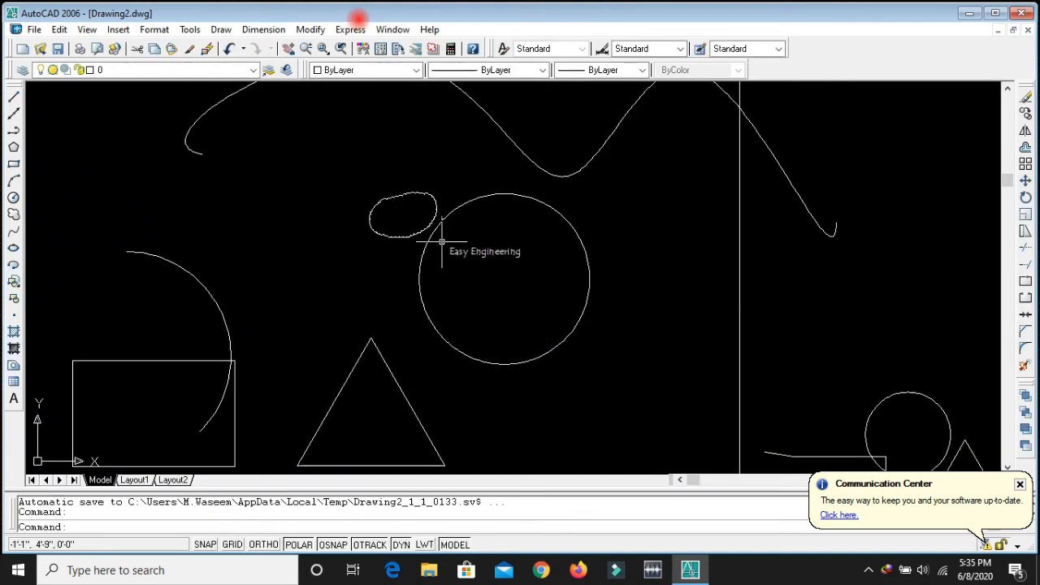
{"action": "scroll", "coordinate": [443, 241], "scroll_direction": "up", "scroll_amount": 1}
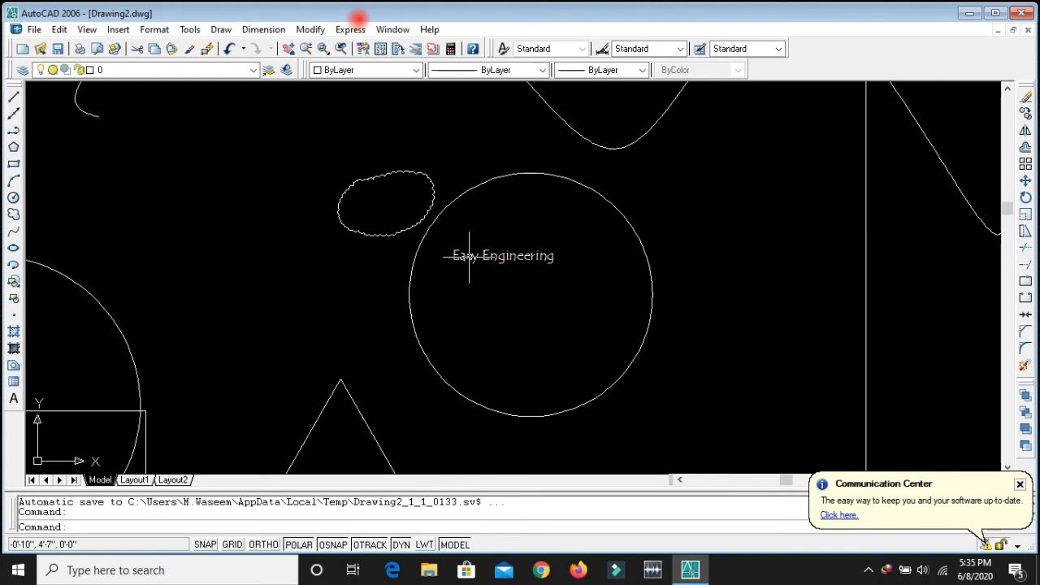
{"action": "scroll", "coordinate": [502, 220], "scroll_direction": "down", "scroll_amount": 3}
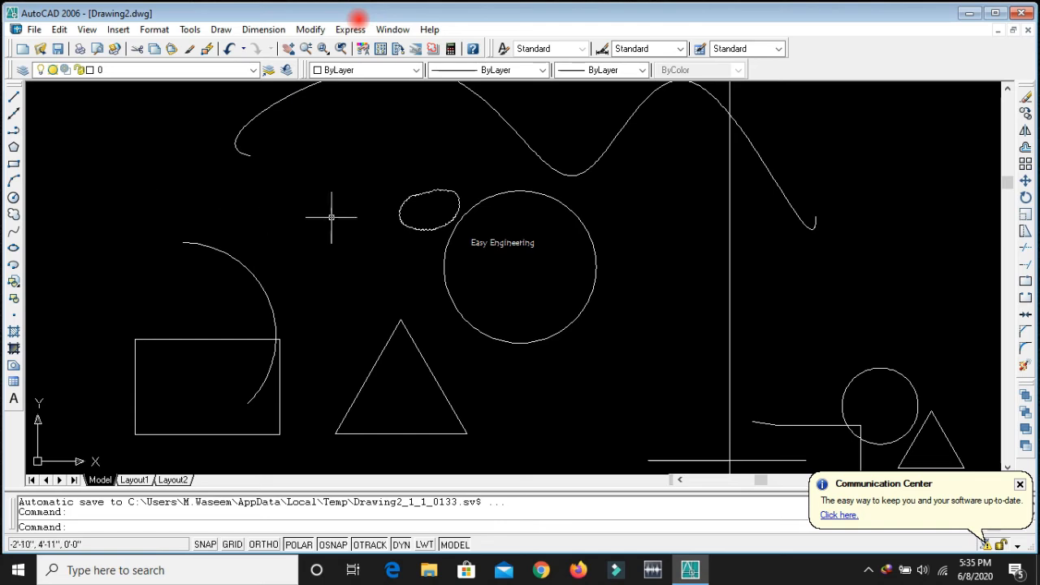
{"action": "scroll", "coordinate": [424, 246], "scroll_direction": "down", "scroll_amount": 1}
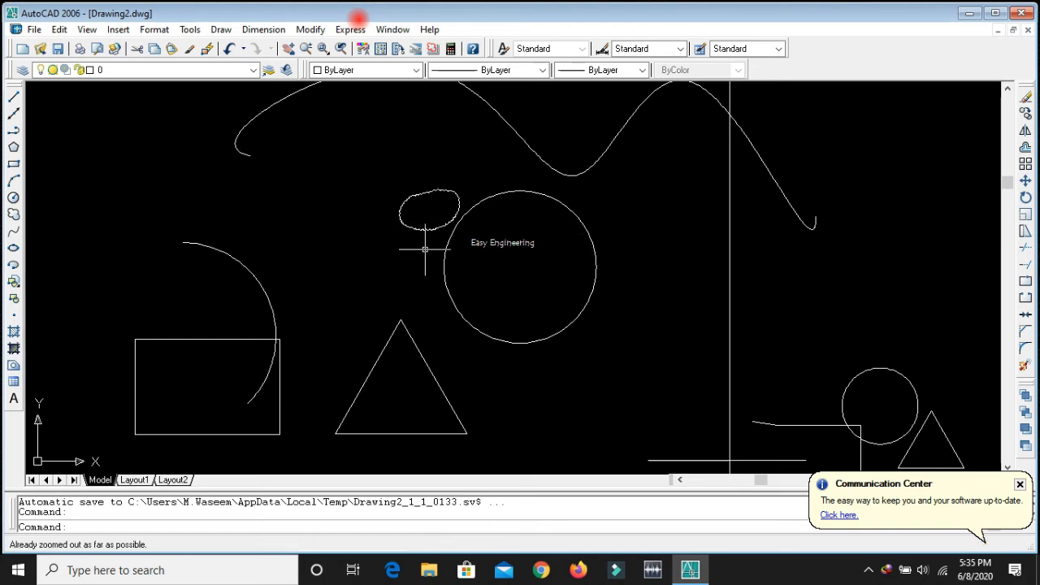
{"action": "scroll", "coordinate": [424, 246], "scroll_direction": "up", "scroll_amount": 3}
{"action": "scroll", "coordinate": [425, 260], "scroll_direction": "down", "scroll_amount": 4}
{"action": "scroll", "coordinate": [365, 363], "scroll_direction": "down", "scroll_amount": 1}
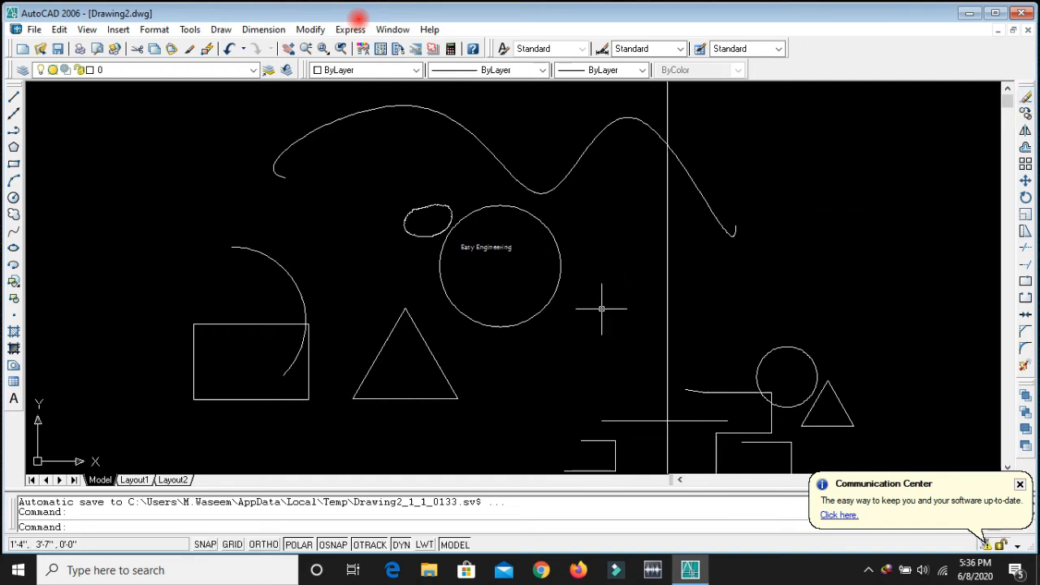
- Erase the wavy spline above the revision cloud and circle
{"action": "type", "text": "e"}
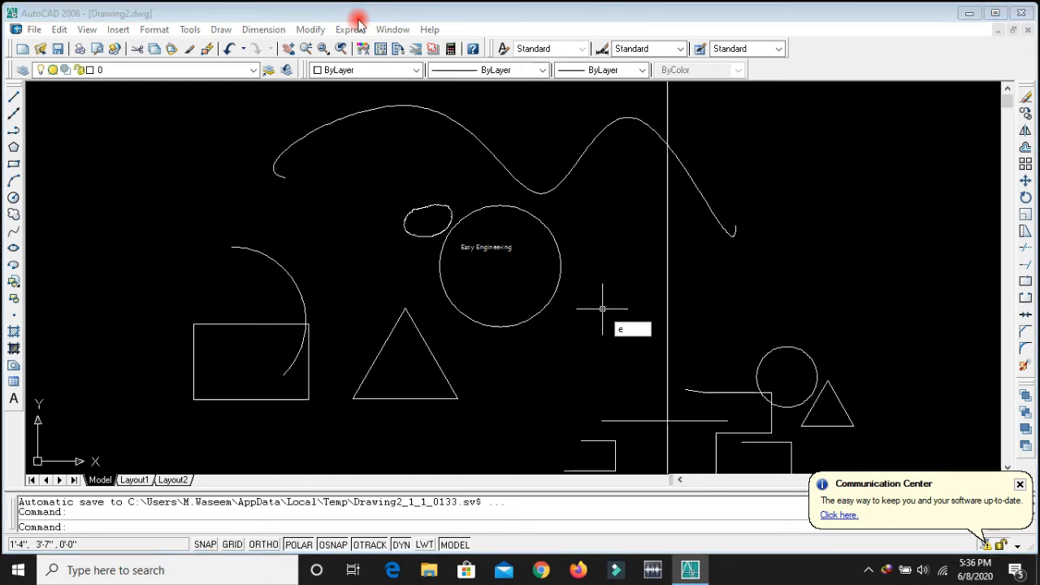
{"action": "key", "text": "Return"}
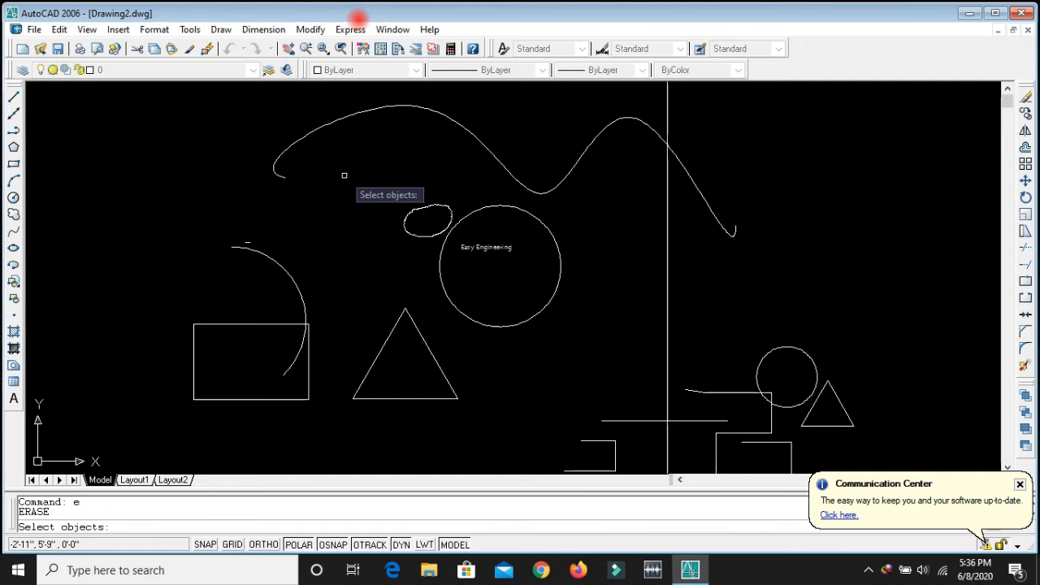
{"action": "left_click", "coordinate": [337, 120]}
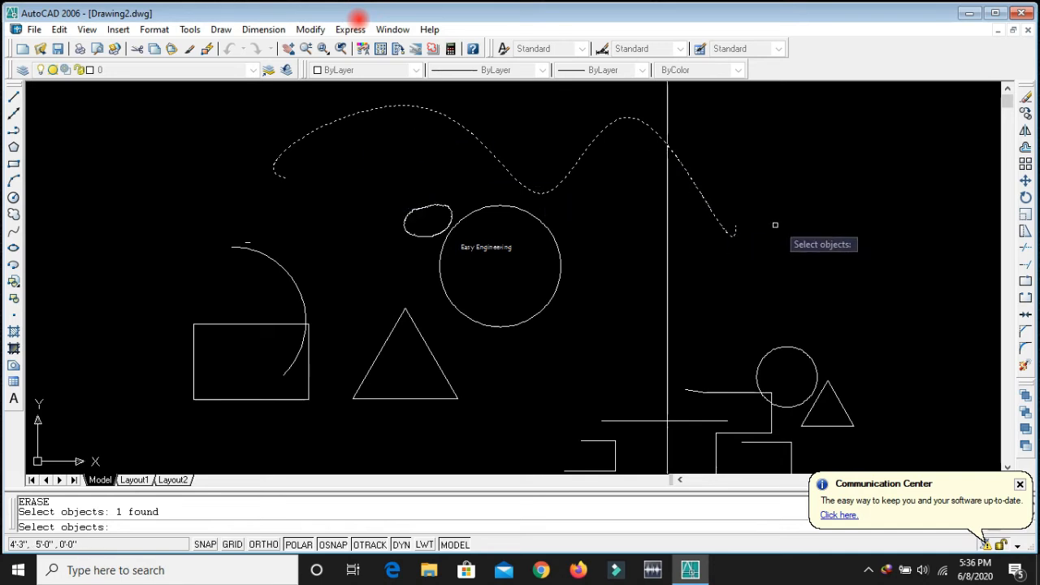
{"action": "key", "text": "Return"}
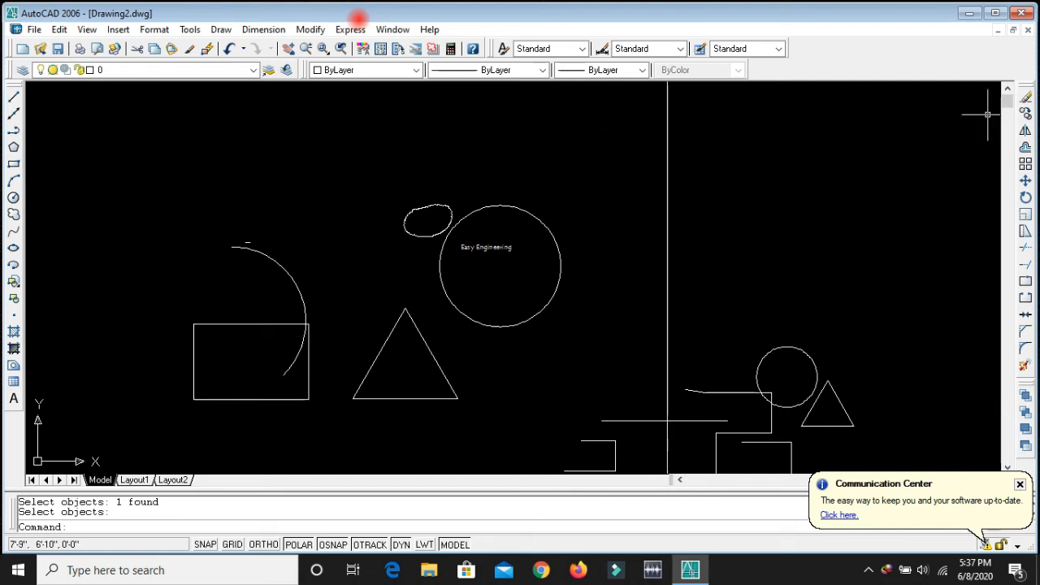
- Erase the large triangle together with the revision cloud, the large circle and the "Easy Engineering" text, using a crossing selection
{"action": "type", "text": "e"}
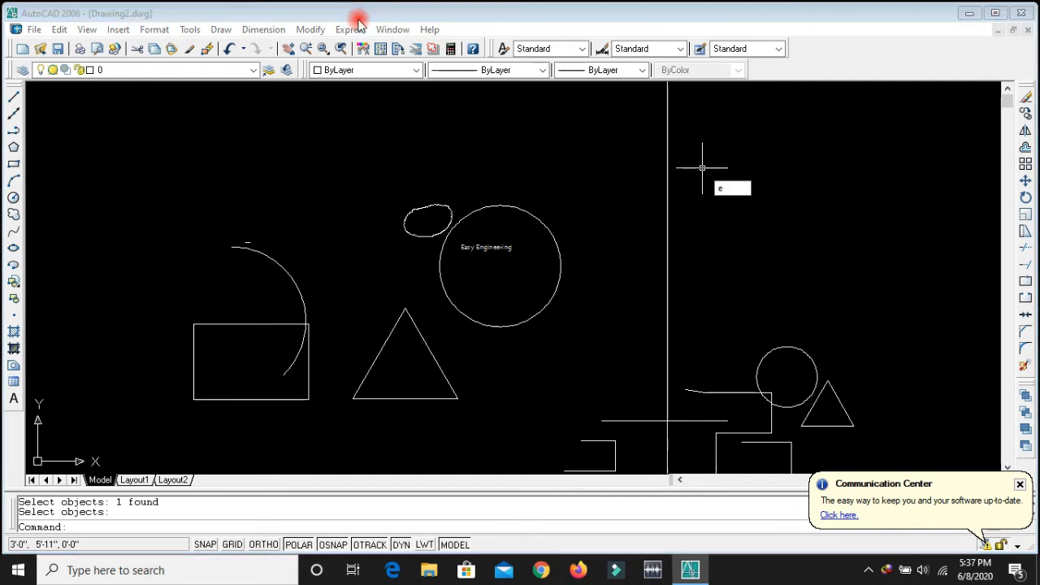
{"action": "key", "text": "Return"}
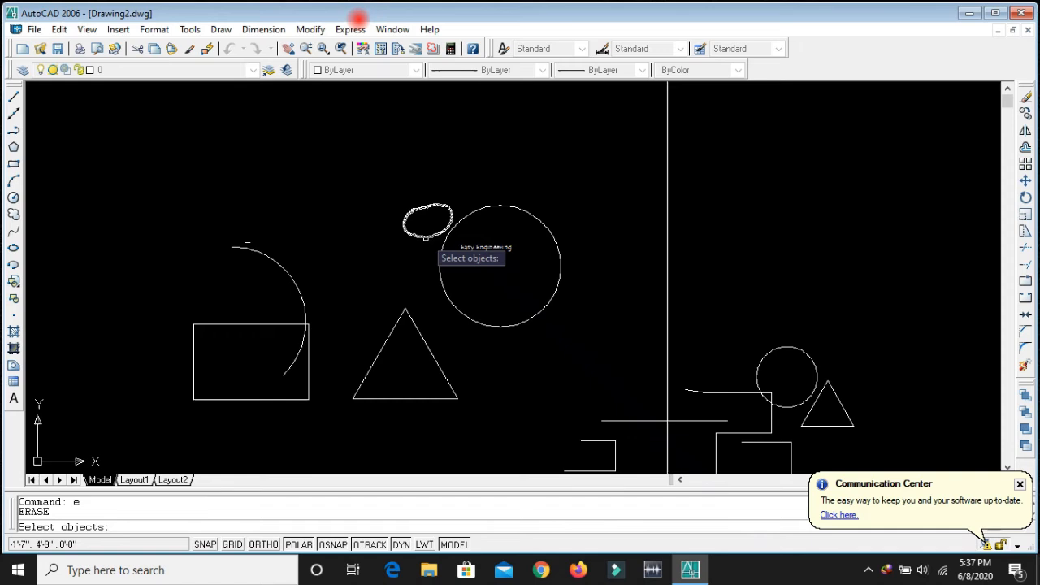
{"action": "left_click", "coordinate": [417, 332]}
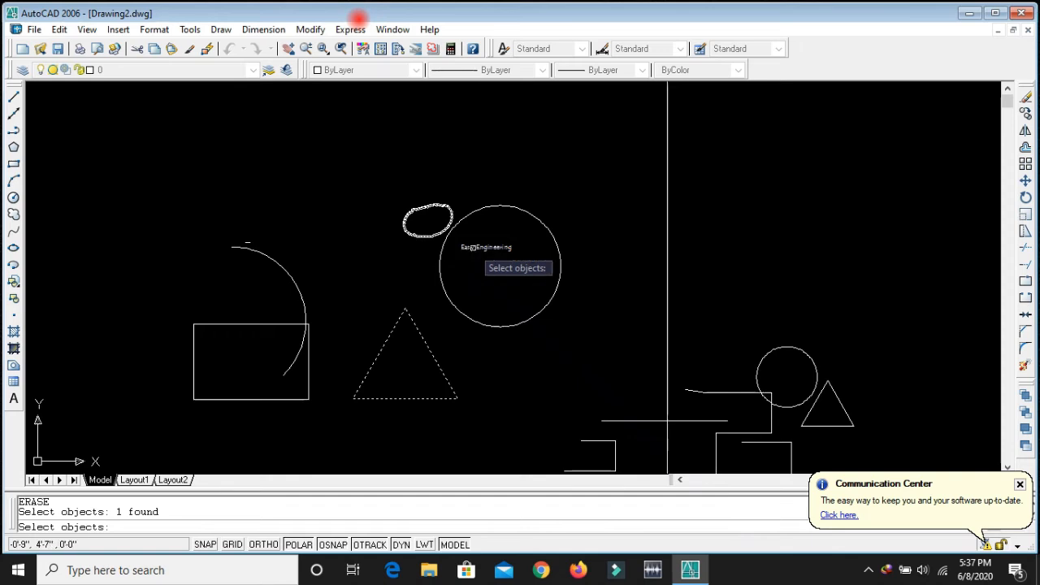
{"action": "left_click", "coordinate": [599, 158]}
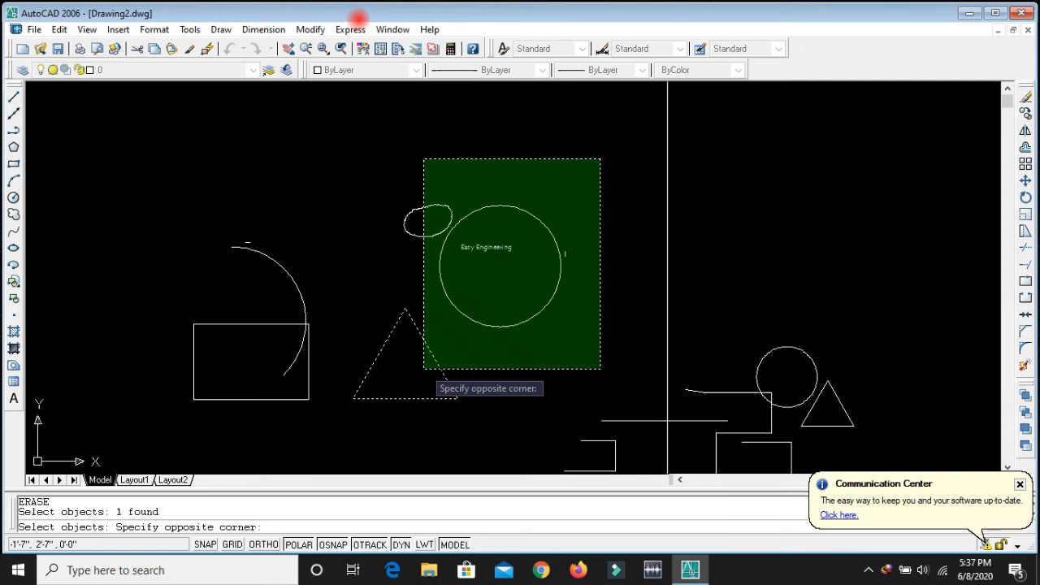
{"action": "left_click", "coordinate": [423, 369]}
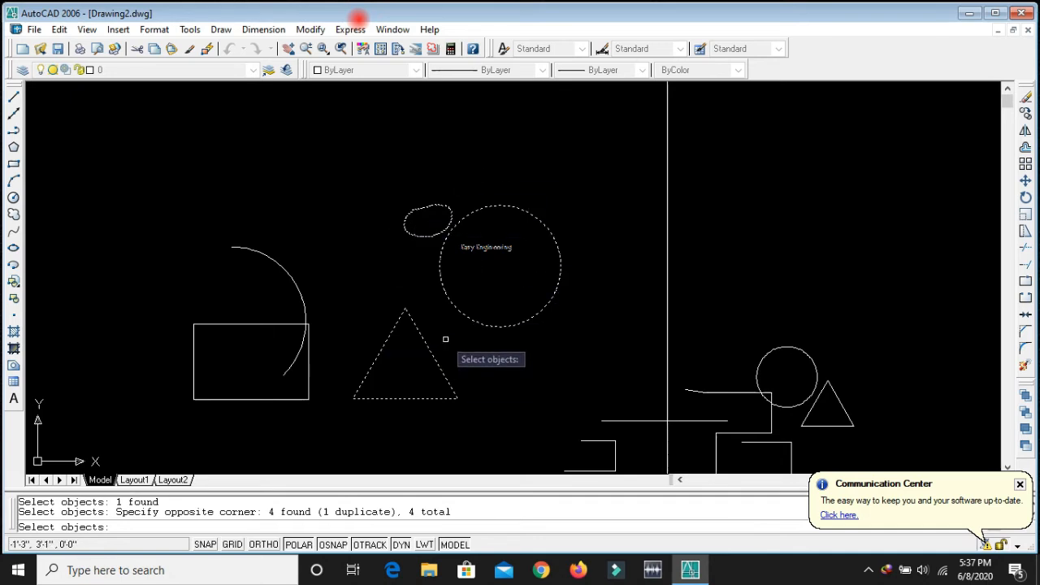
{"action": "key", "text": "Return"}
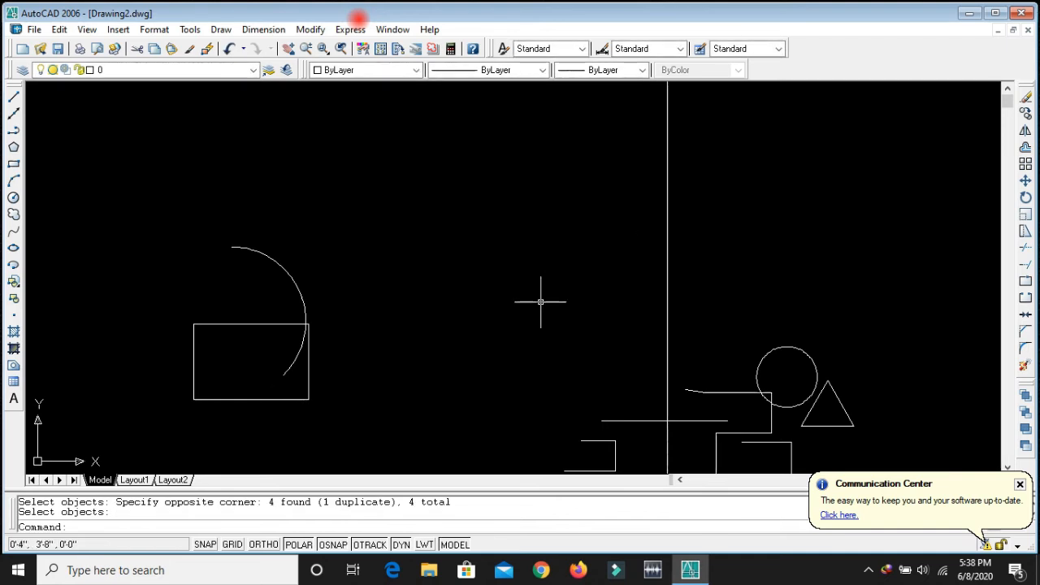
- Erase the rectangle beneath the arc with a window selection that encloses only the rectangle
{"action": "type", "text": "e"}
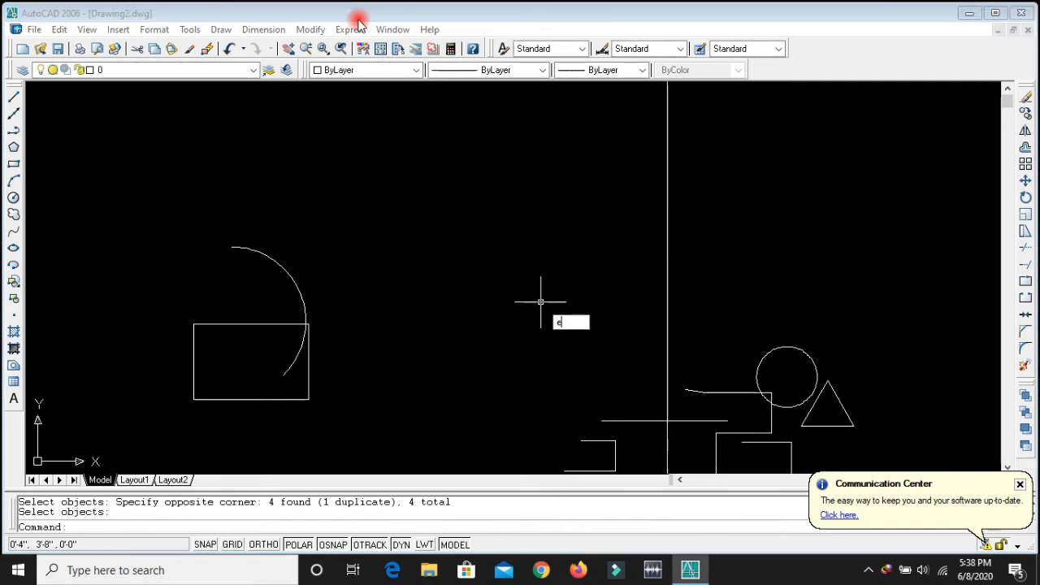
{"action": "key", "text": "Return"}
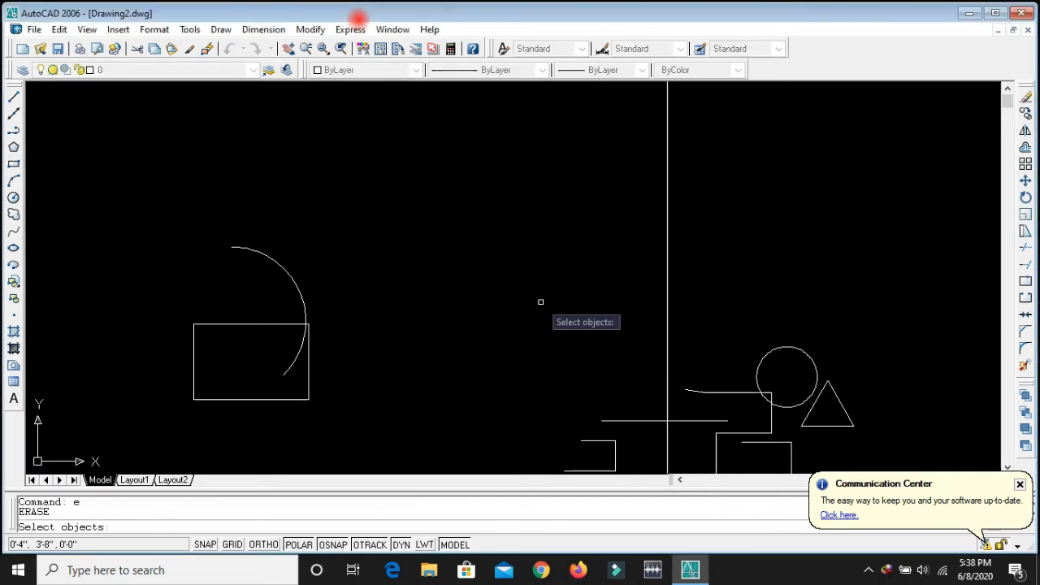
{"action": "scroll", "coordinate": [539, 270], "scroll_direction": "down", "scroll_amount": 2}
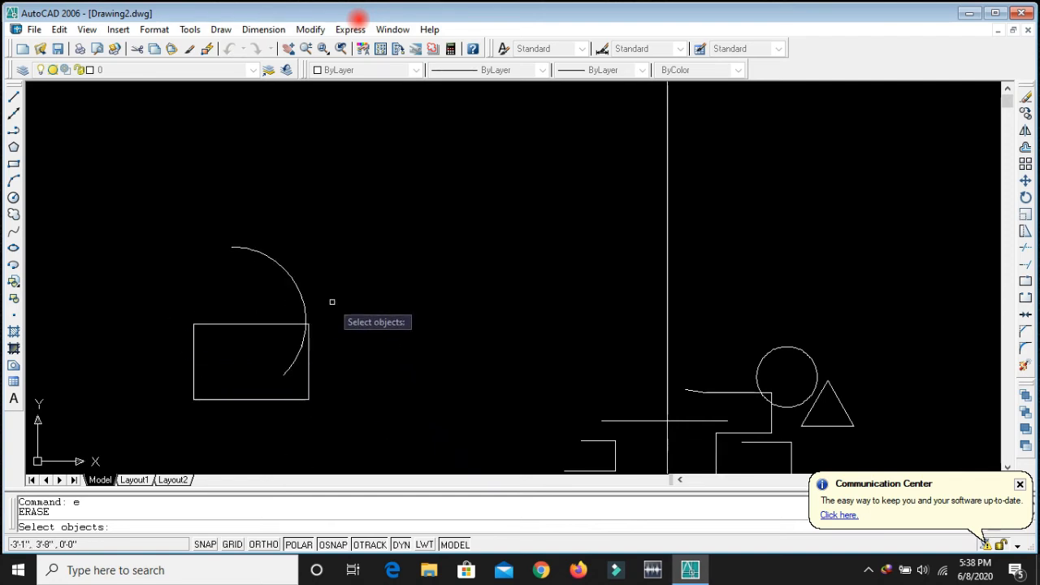
{"action": "left_click", "coordinate": [151, 290]}
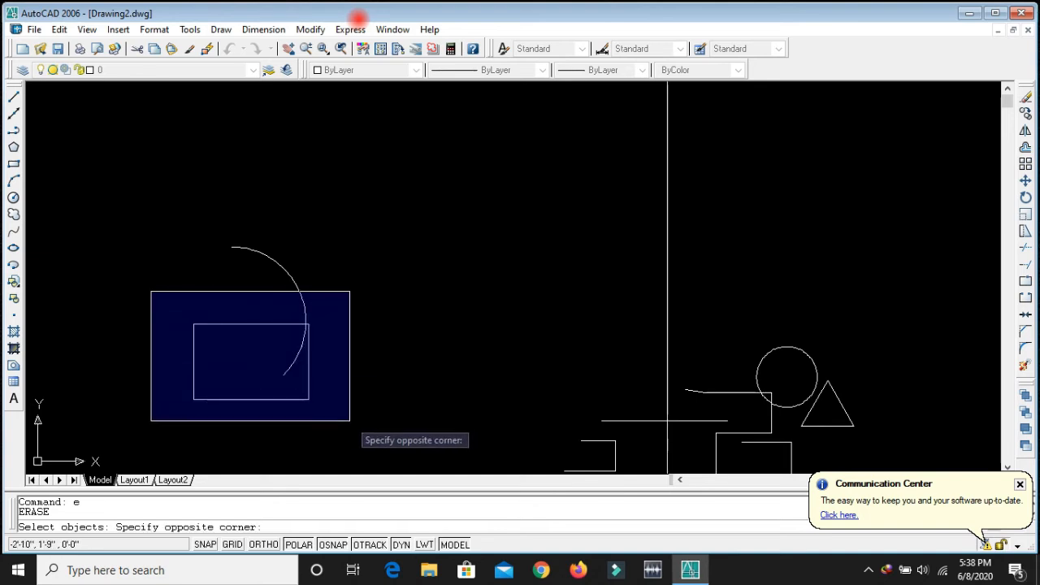
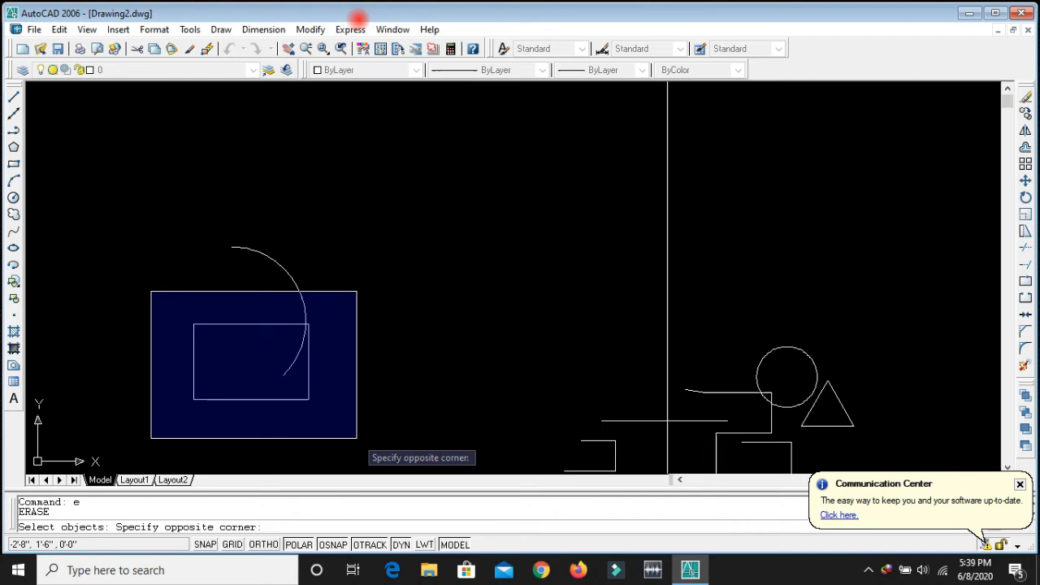
{"action": "left_click", "coordinate": [355, 437]}
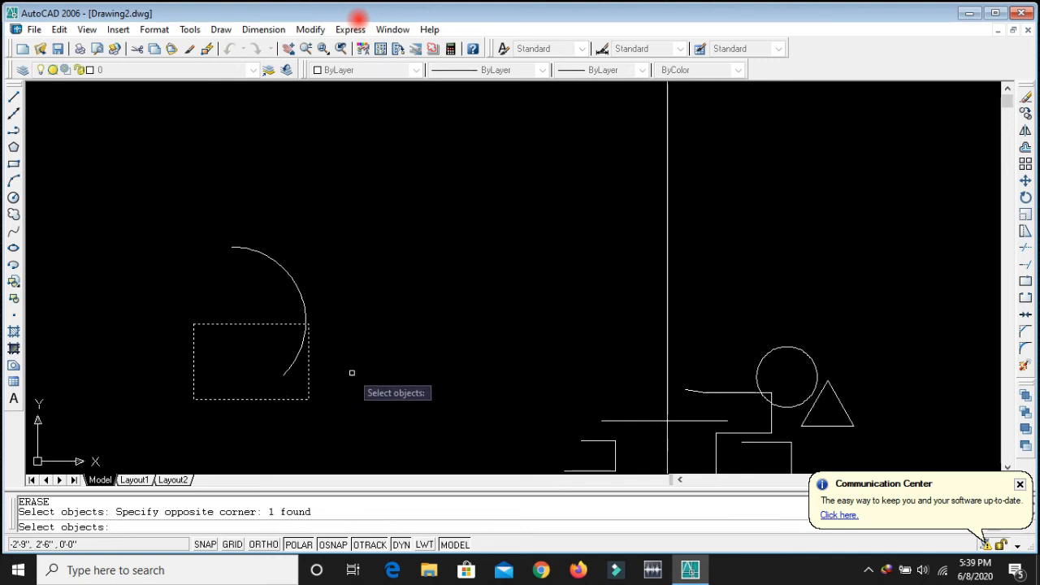
{"action": "key", "text": "Return"}
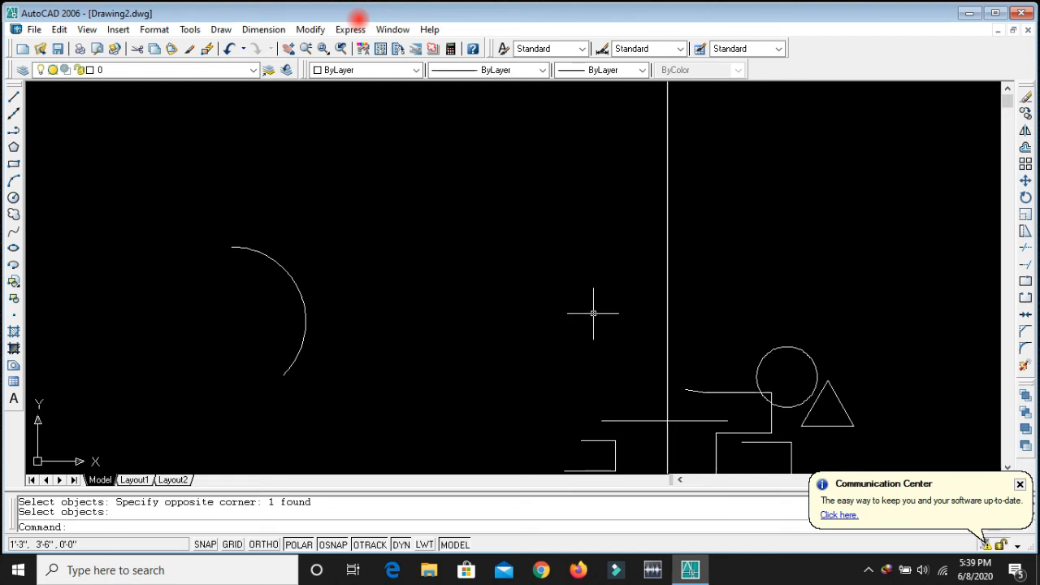
- Erase the vertical construction line by preselecting it before running Erase
{"action": "left_click", "coordinate": [668, 231]}
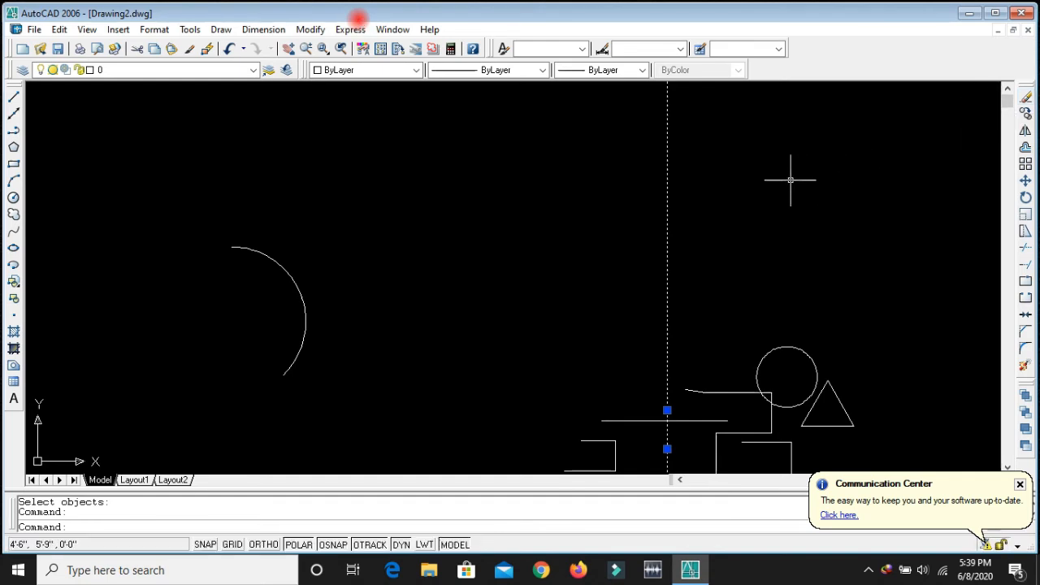
{"action": "type", "text": "e"}
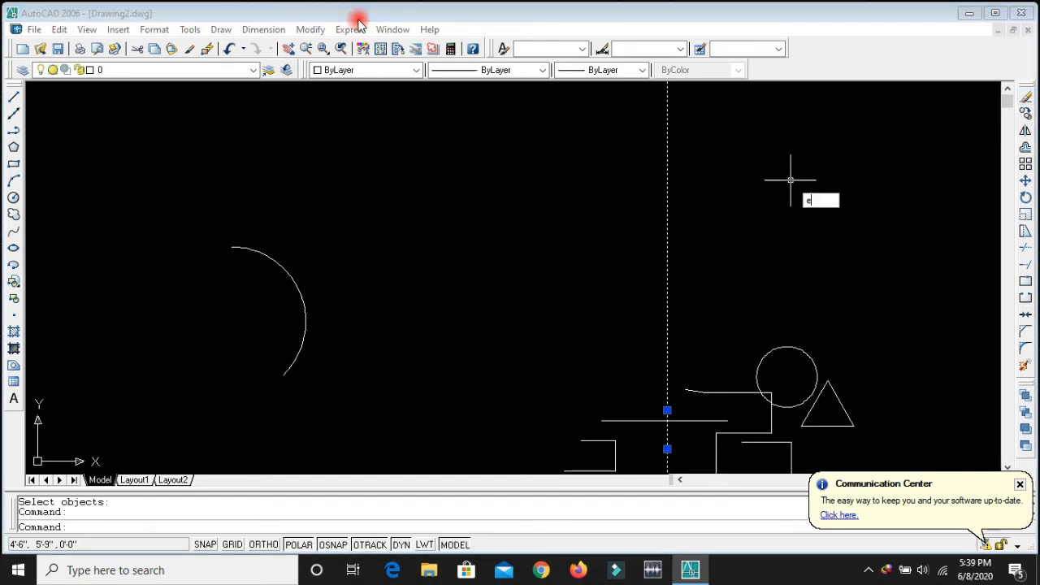
{"action": "key", "text": "Return"}
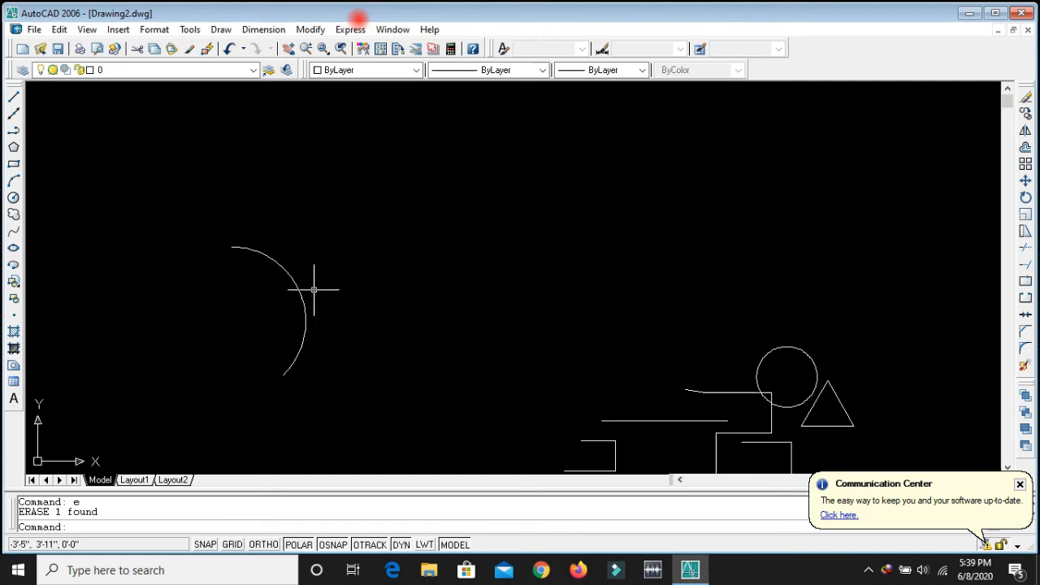
- Copy the arc using its lower endpoint as base point, placing four copies across the empty area beside it
{"action": "scroll", "coordinate": [301, 255], "scroll_direction": "down", "scroll_amount": 2}
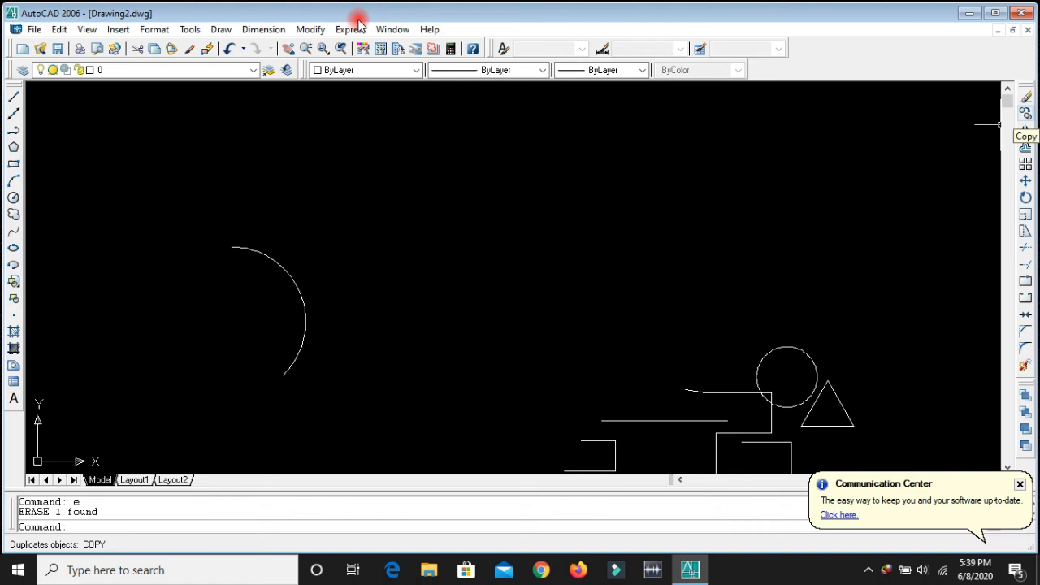
{"action": "type", "text": "cp"}
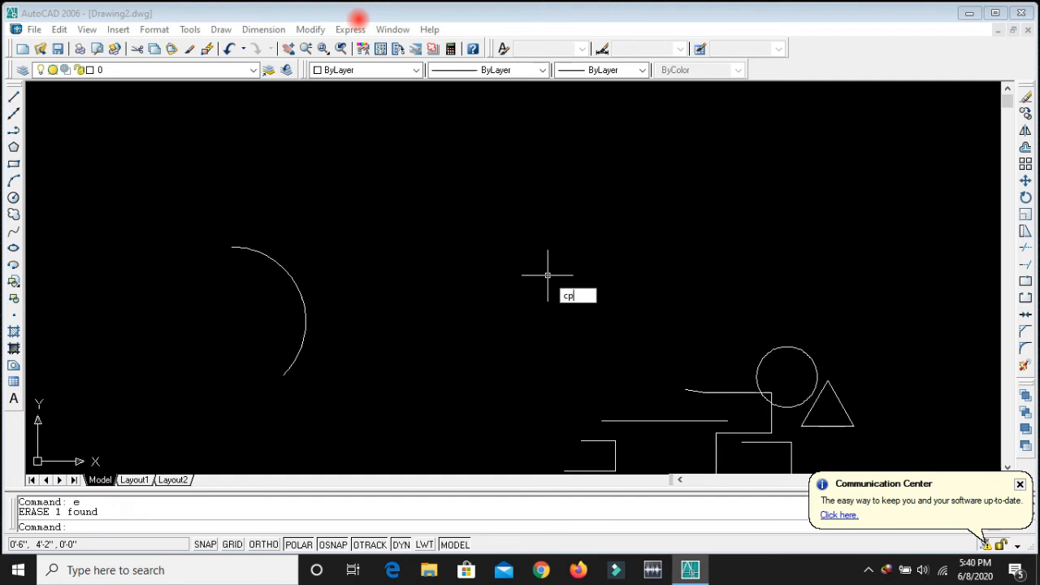
{"action": "key", "text": "Return"}
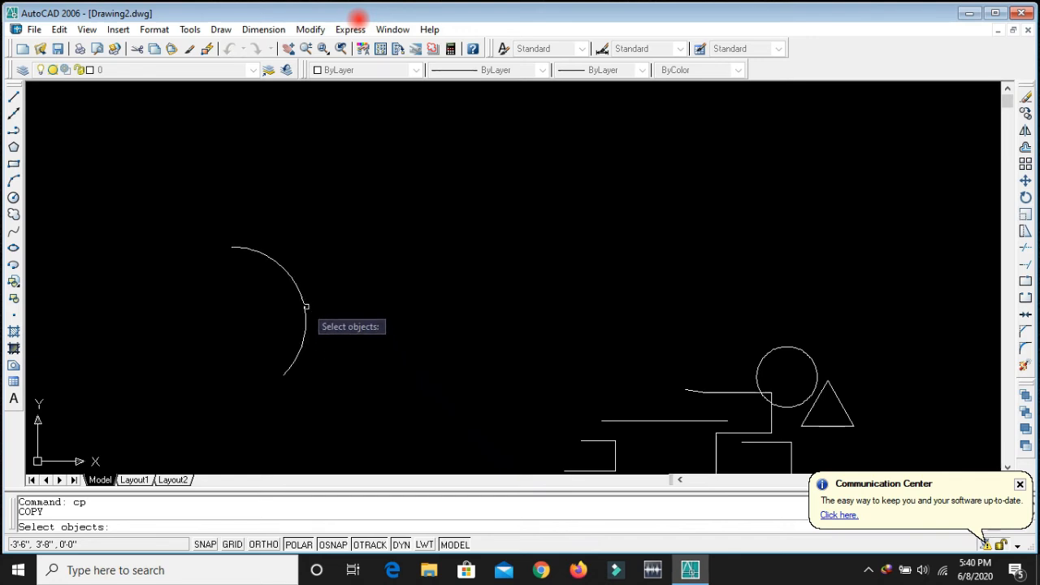
{"action": "left_click", "coordinate": [387, 389]}
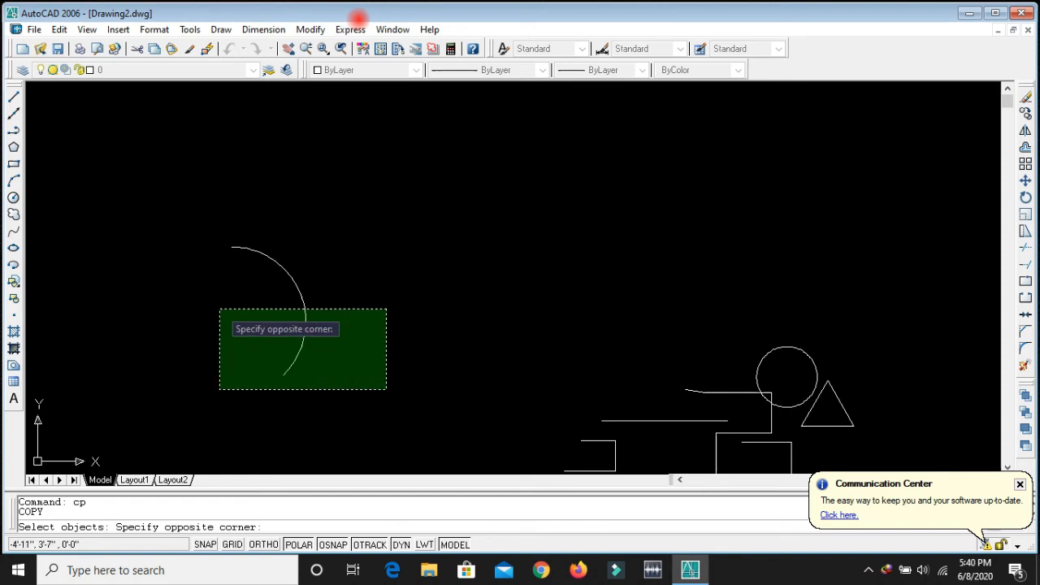
{"action": "left_click", "coordinate": [385, 388]}
{"action": "left_click", "coordinate": [316, 338]}
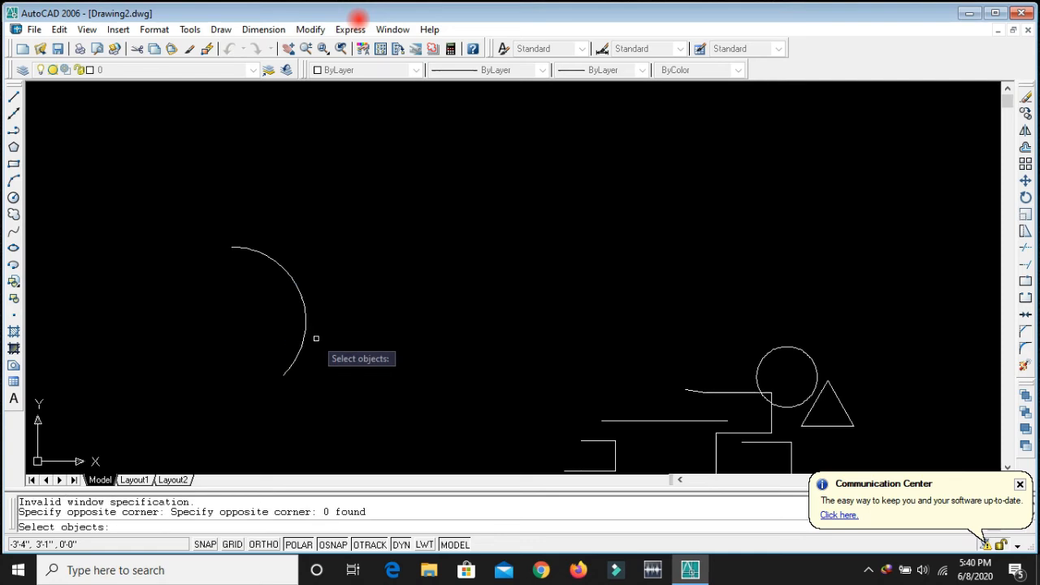
{"action": "left_click", "coordinate": [179, 210]}
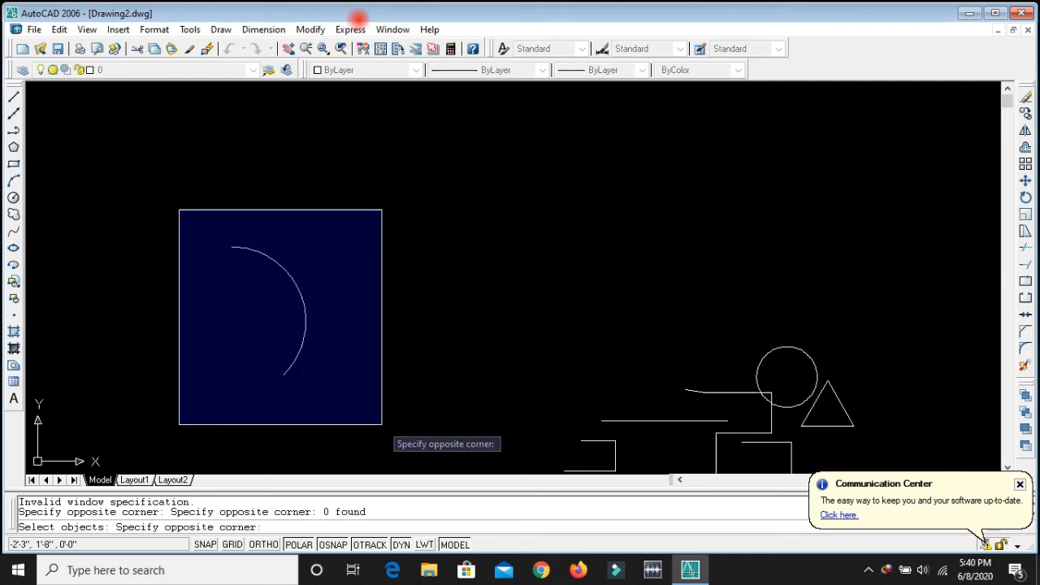
{"action": "left_click", "coordinate": [374, 410]}
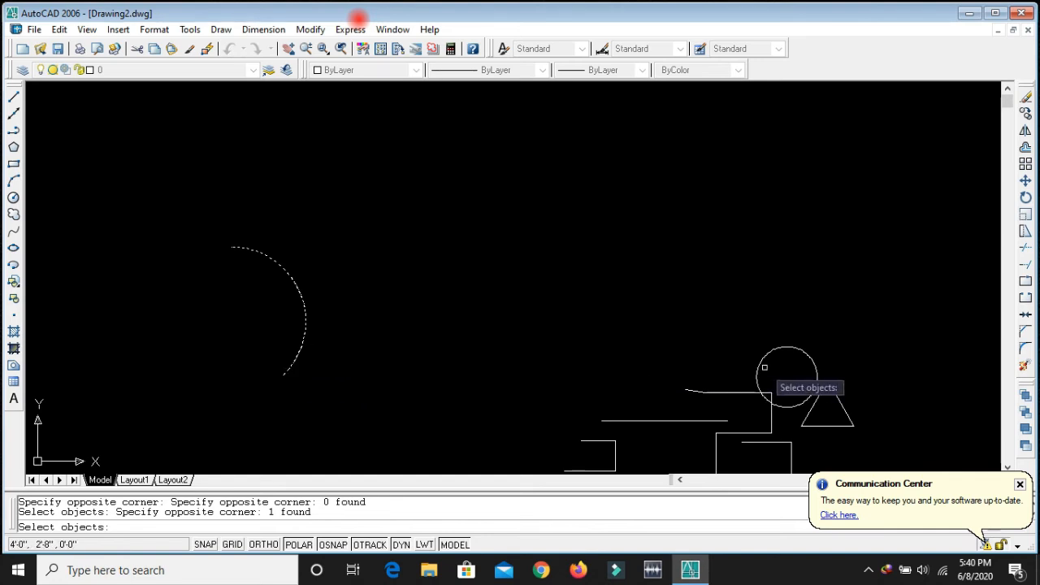
{"action": "scroll", "coordinate": [527, 286], "scroll_direction": "down", "scroll_amount": 2}
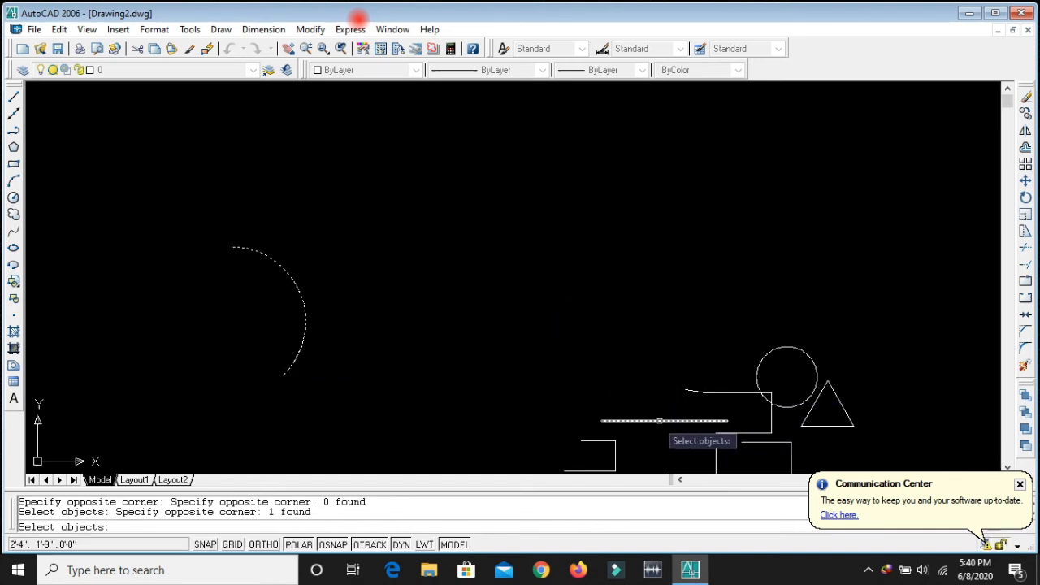
{"action": "key", "text": "Return"}
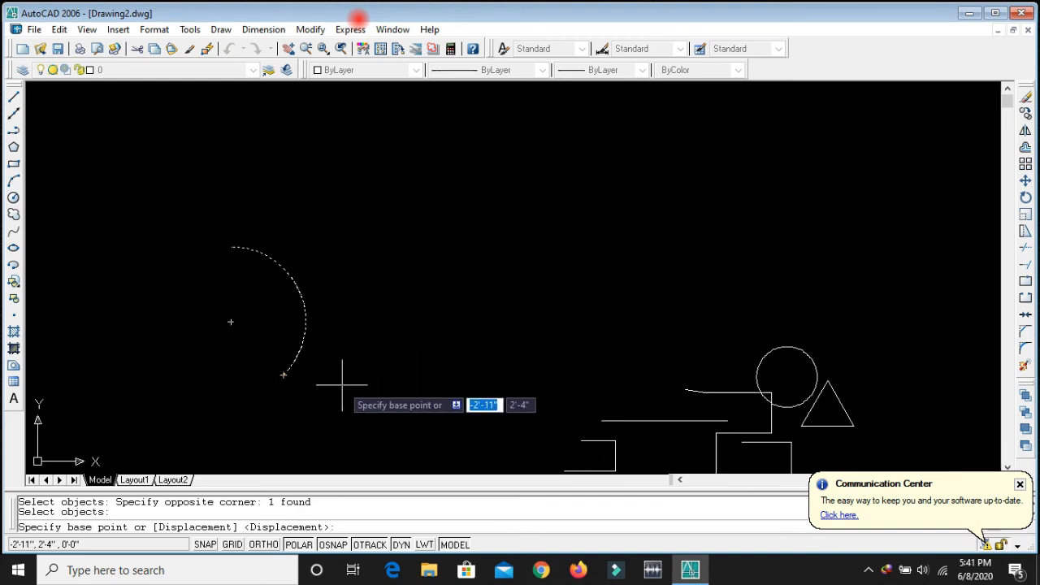
{"action": "left_click", "coordinate": [283, 375]}
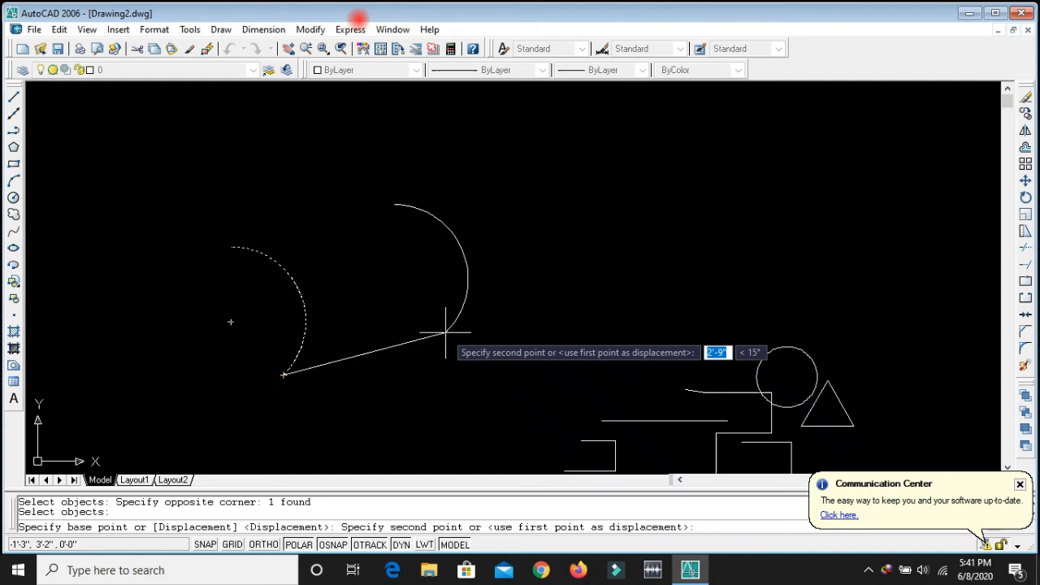
{"action": "left_click", "coordinate": [413, 294]}
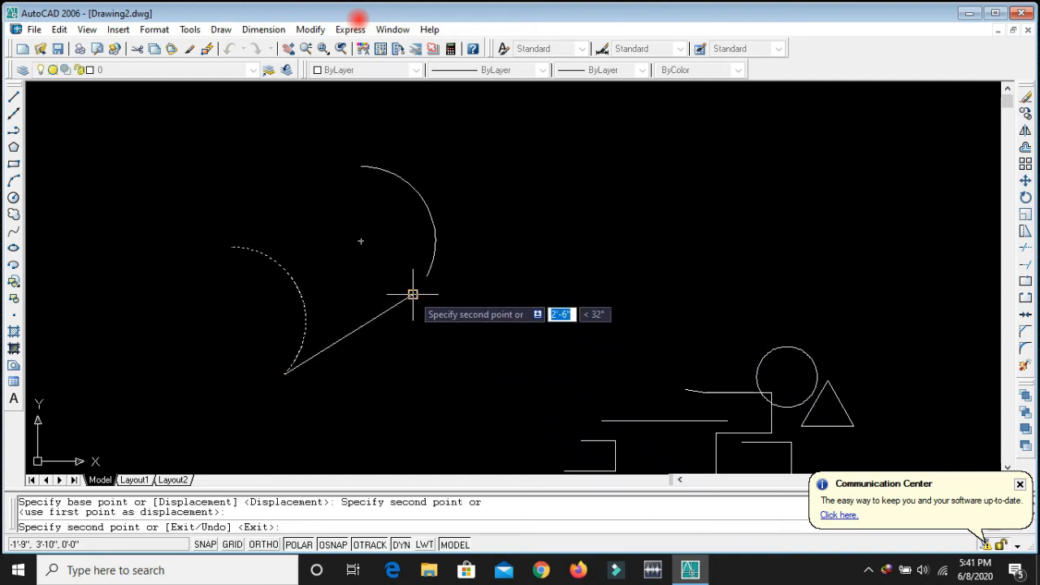
{"action": "left_click", "coordinate": [512, 249]}
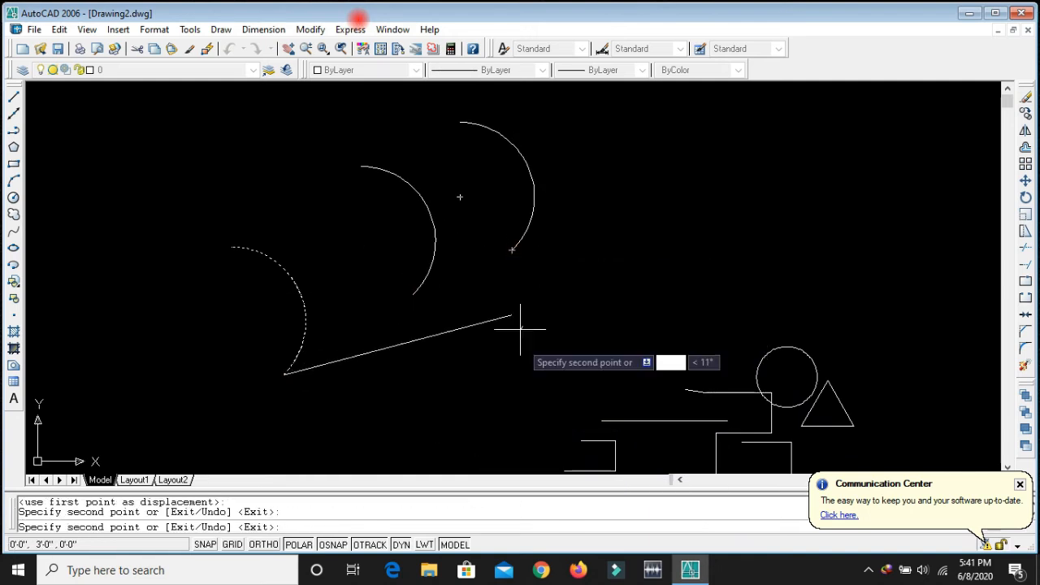
{"action": "left_click", "coordinate": [653, 288]}
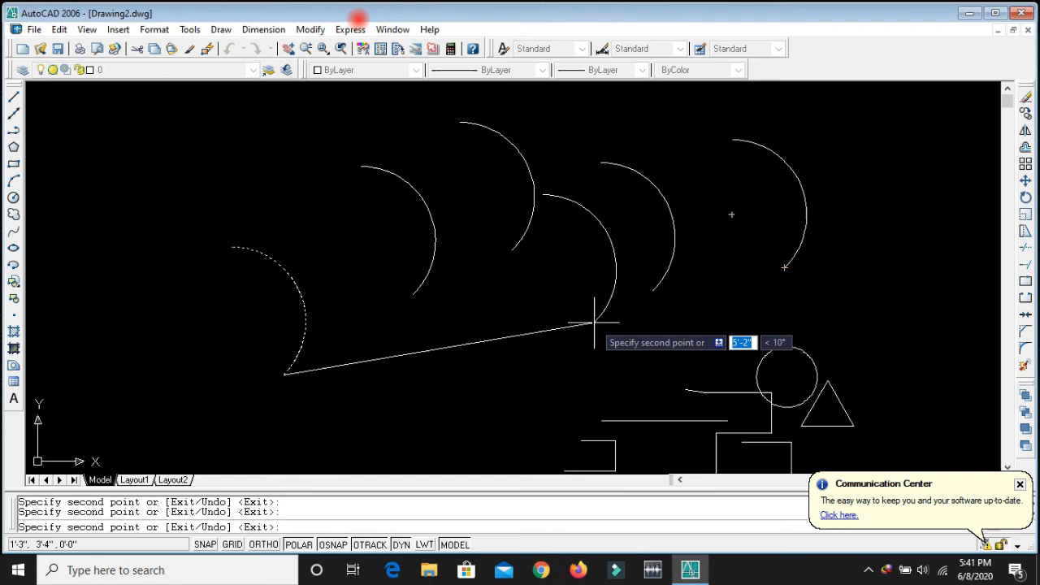
{"action": "key", "text": "Return"}
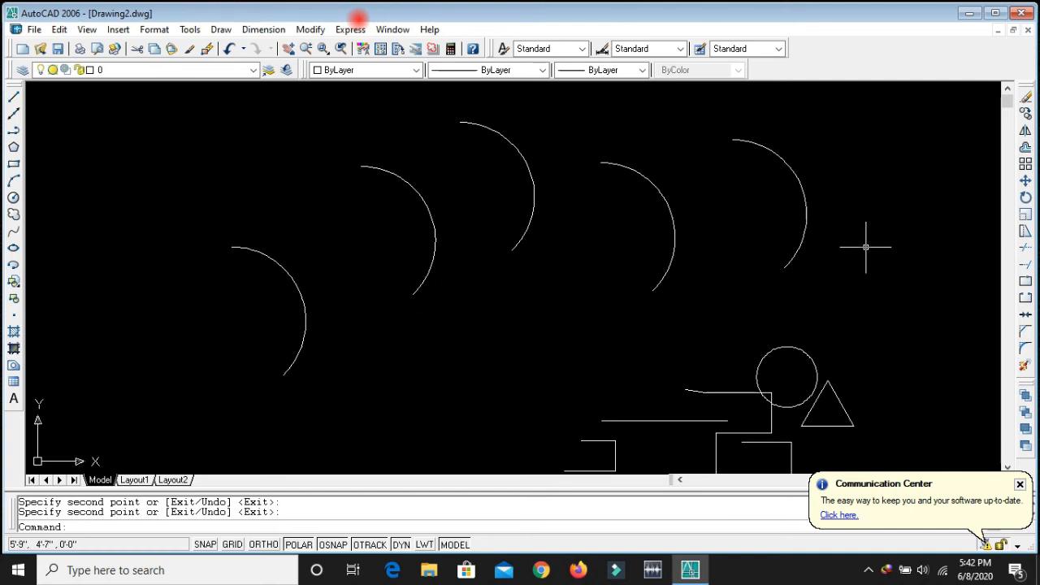
- Erase the original arc and its four copies together with a crossing selection
{"action": "scroll", "coordinate": [864, 269], "scroll_direction": "down", "scroll_amount": 2}
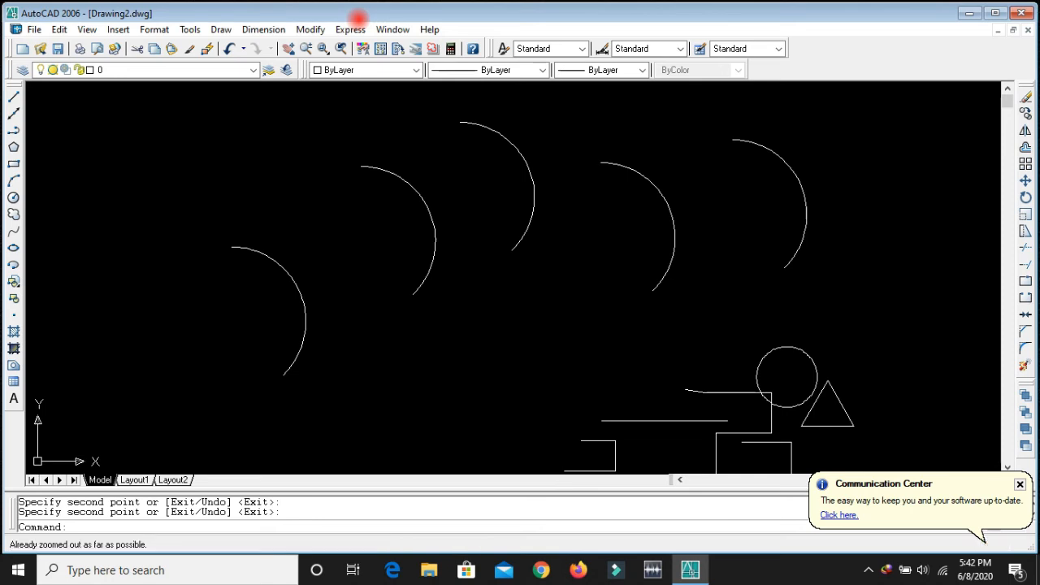
{"action": "left_click", "coordinate": [886, 302]}
{"action": "left_click", "coordinate": [122, 134]}
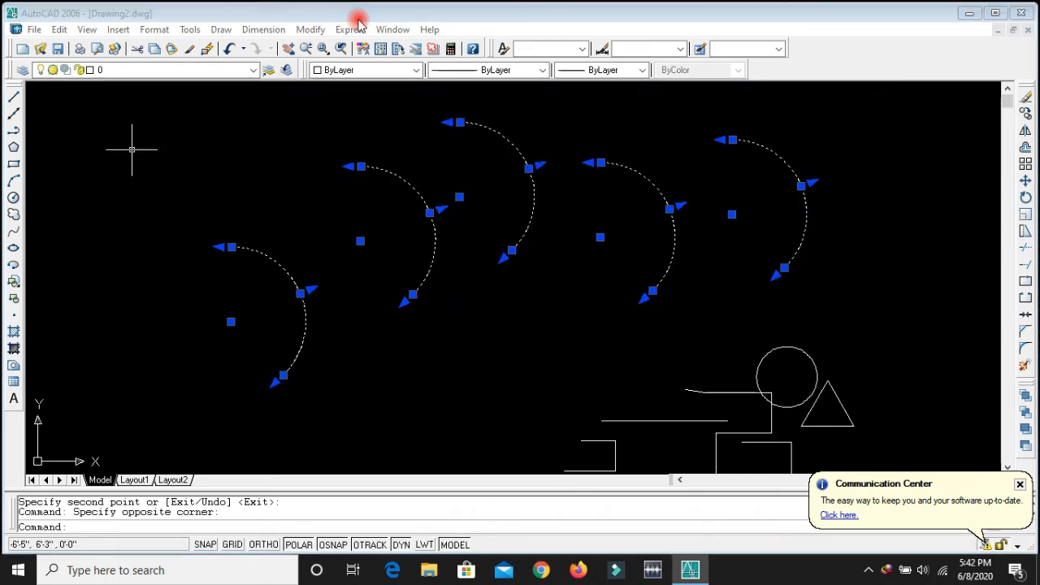
{"action": "type", "text": "e"}
{"action": "key", "text": "Return"}
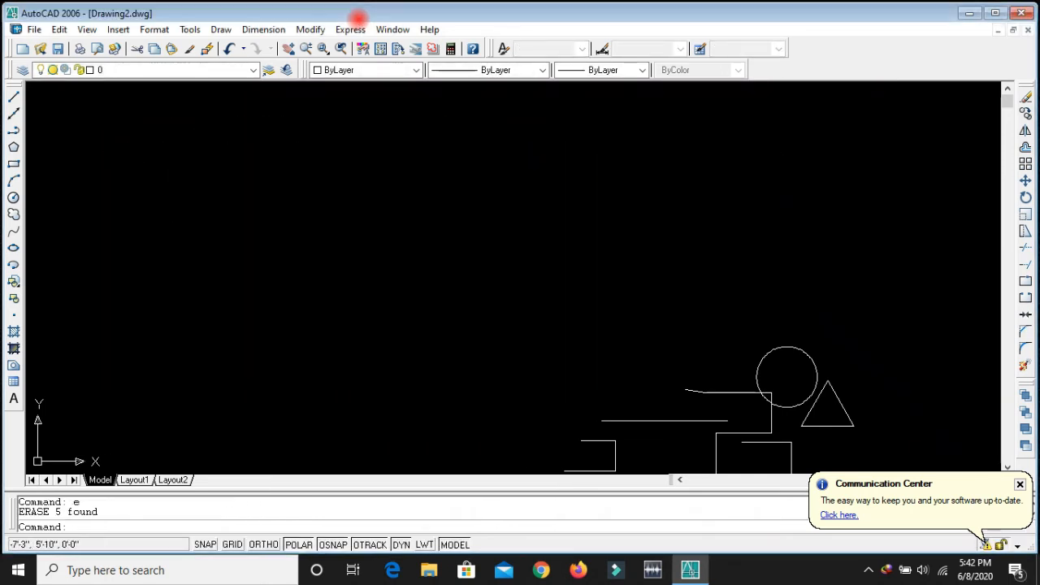
- Draw a closed L-shaped polyline with square corners in the empty area, making its bottom edge about 1'-3" long
{"action": "left_click", "coordinate": [13, 163]}
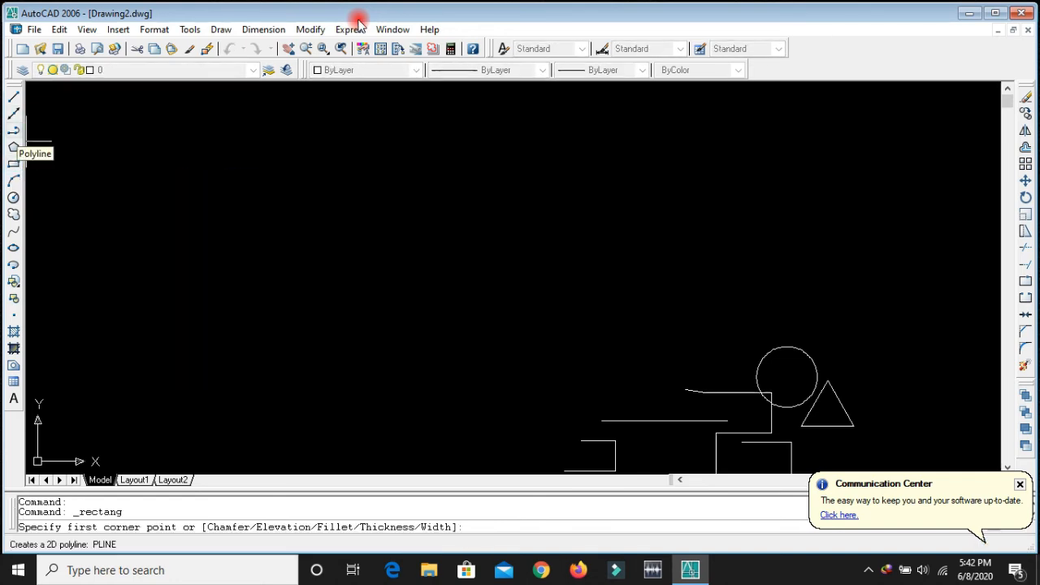
{"action": "left_click", "coordinate": [13, 147]}
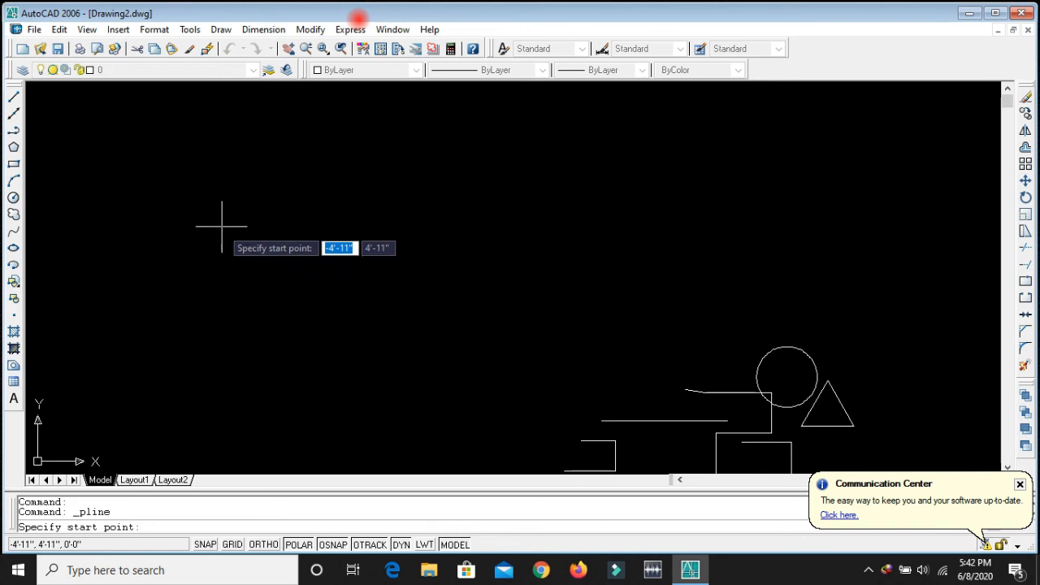
{"action": "left_click", "coordinate": [217, 230]}
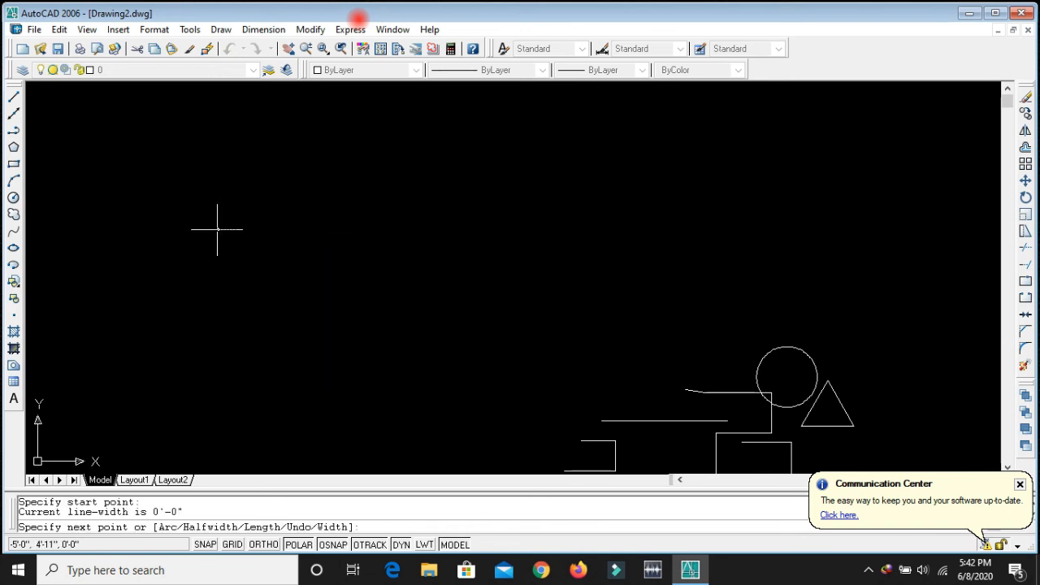
{"action": "left_click", "coordinate": [217, 359]}
{"action": "left_click", "coordinate": [294, 359]}
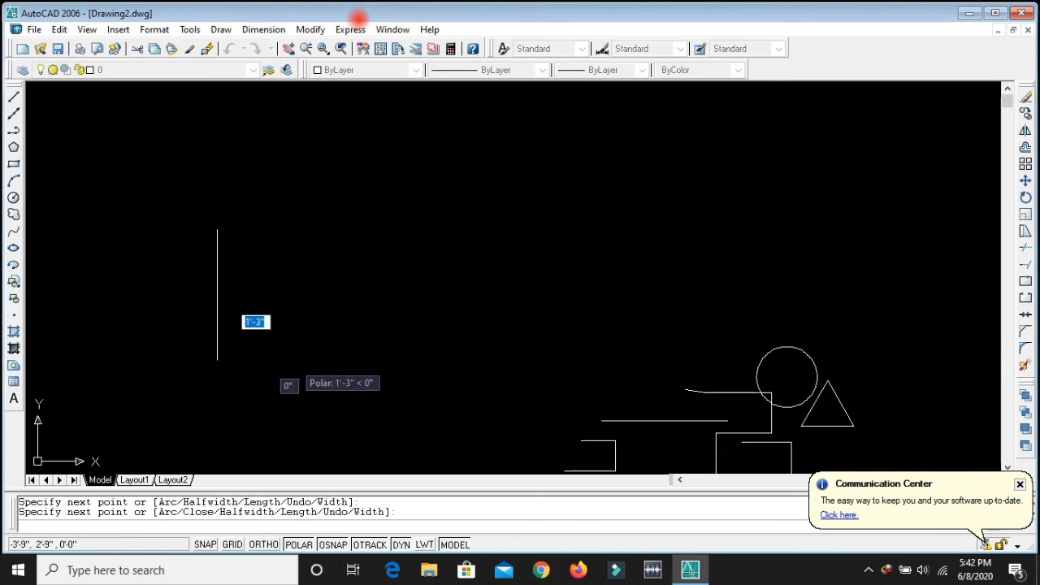
{"action": "left_click", "coordinate": [294, 264]}
{"action": "left_click", "coordinate": [365, 264]}
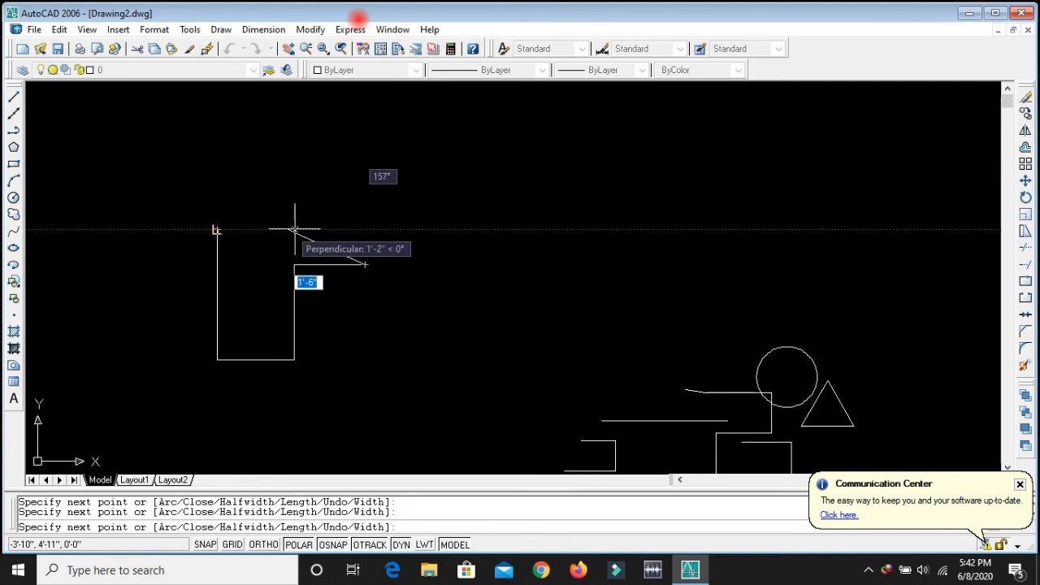
{"action": "left_click", "coordinate": [364, 230]}
{"action": "left_click", "coordinate": [217, 229]}
{"action": "key", "text": "Return"}
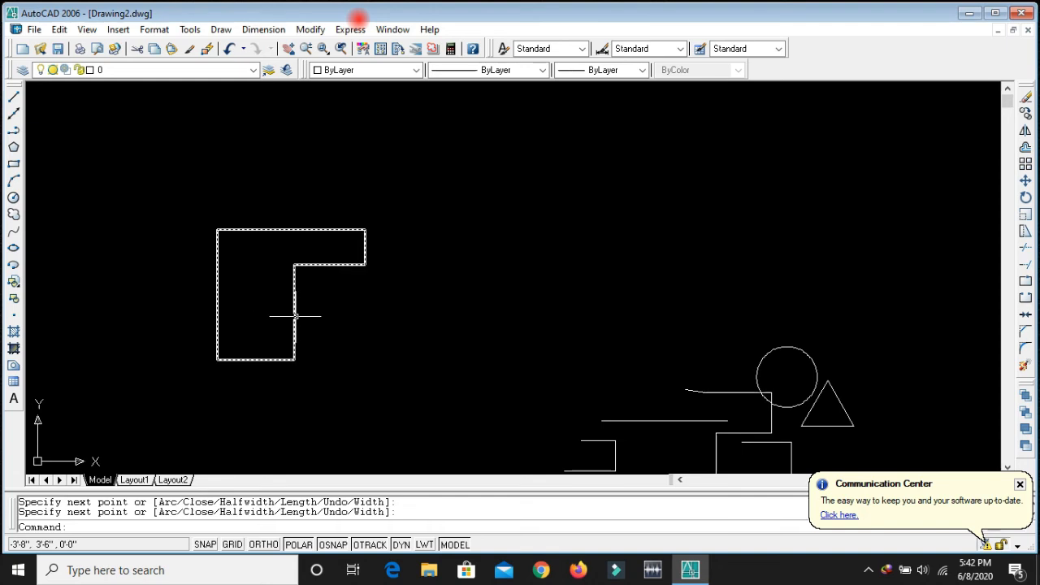
- Mirror the L-shaped polyline across a vertical line just to its right, erasing the source object
{"action": "left_click", "coordinate": [468, 391]}
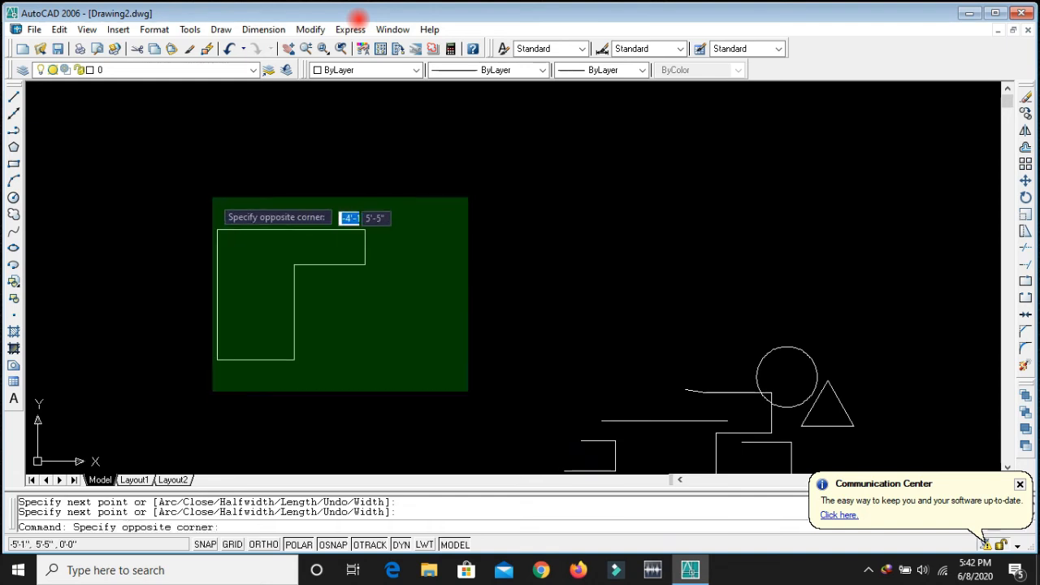
{"action": "left_click", "coordinate": [165, 182]}
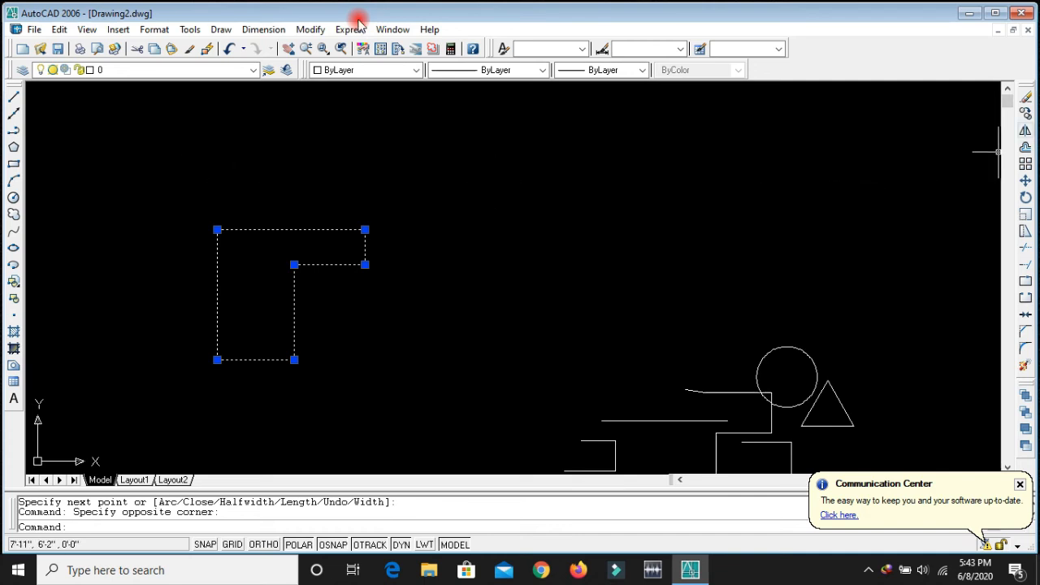
{"action": "left_click", "coordinate": [1025, 132]}
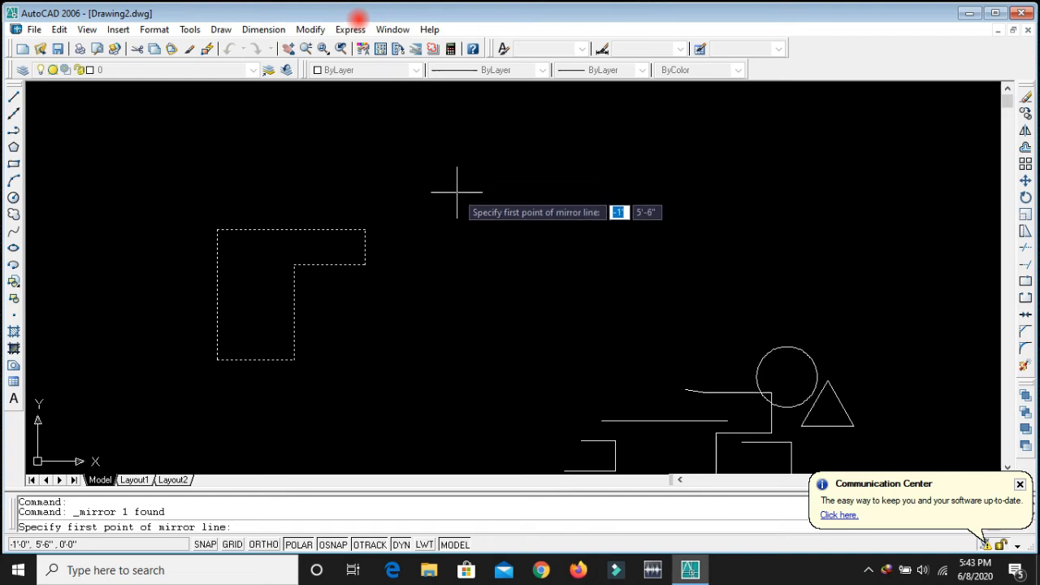
{"action": "left_click", "coordinate": [416, 180]}
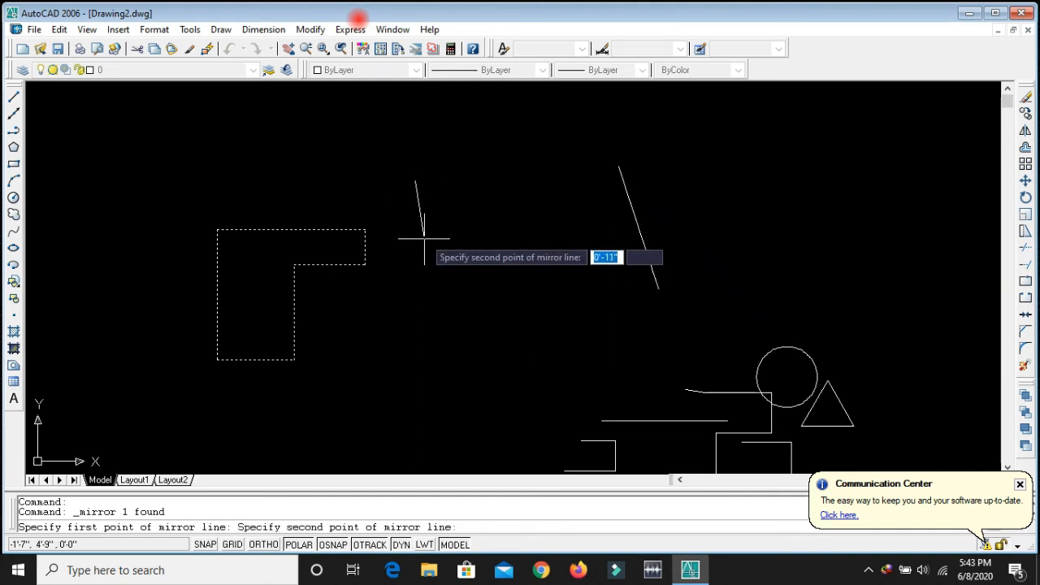
{"action": "left_click", "coordinate": [415, 410]}
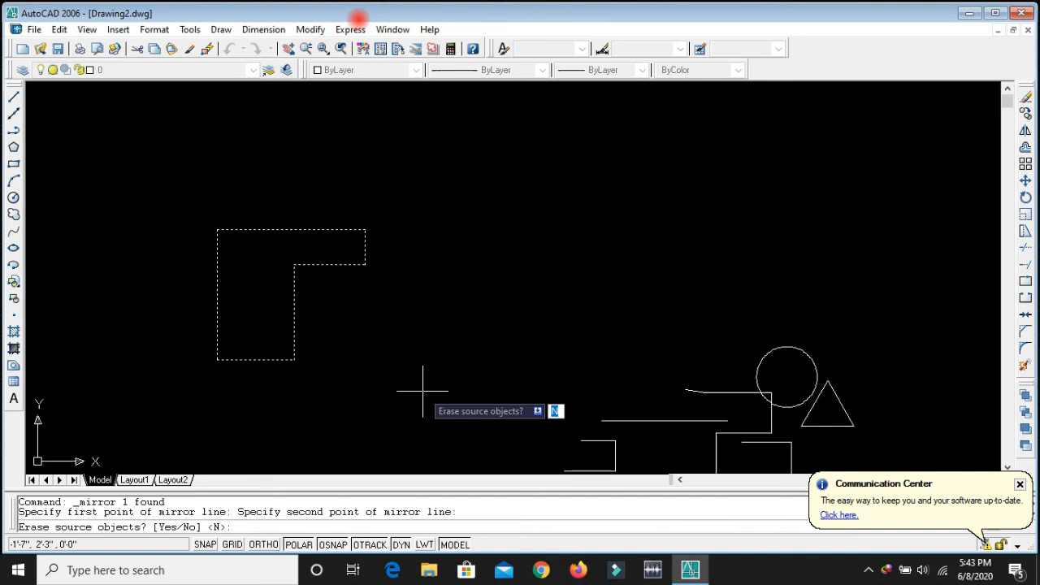
{"action": "type", "text": "y"}
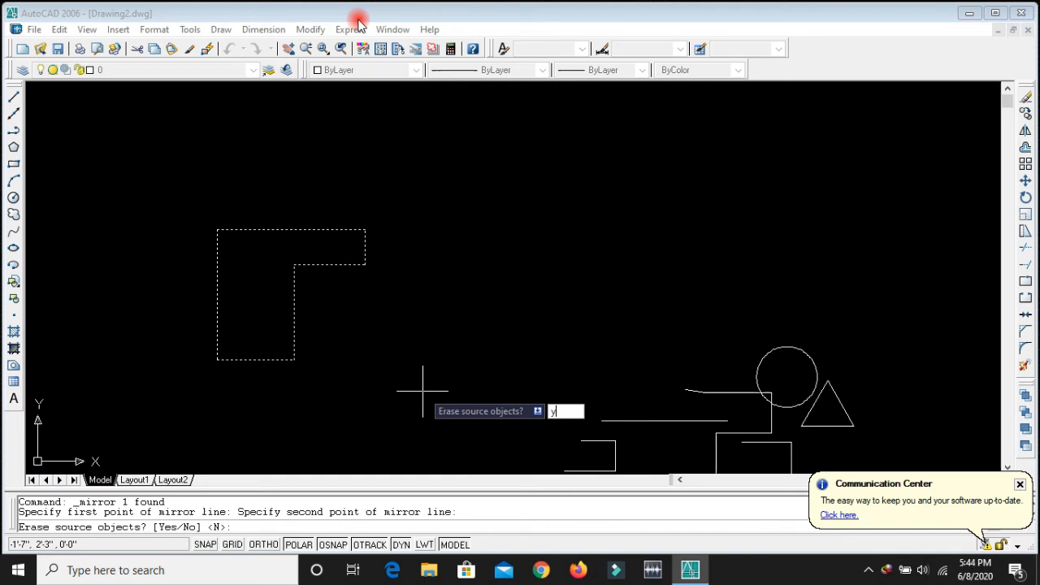
{"action": "key", "text": "Return"}
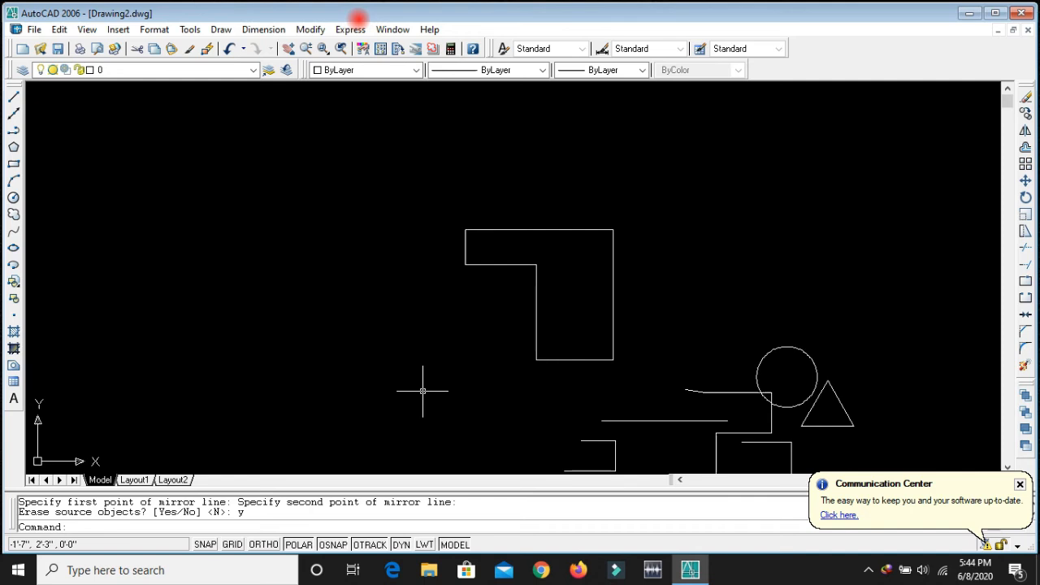
- Mirror the flipped L-shape across a vertical line just to its left, keeping the source object
{"action": "scroll", "coordinate": [503, 357], "scroll_direction": "down", "scroll_amount": 2}
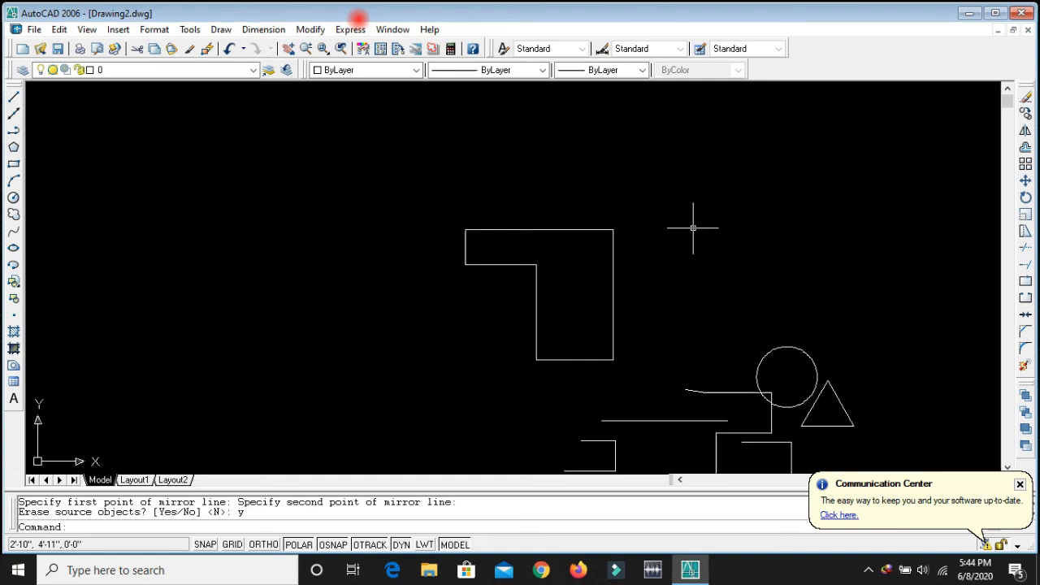
{"action": "type", "text": "mi"}
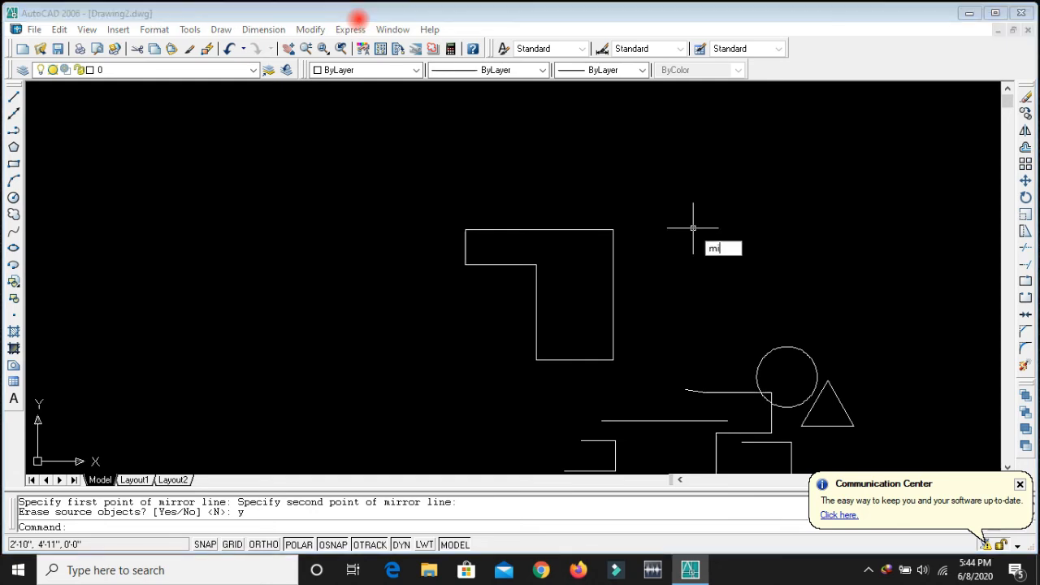
{"action": "key", "text": "Return"}
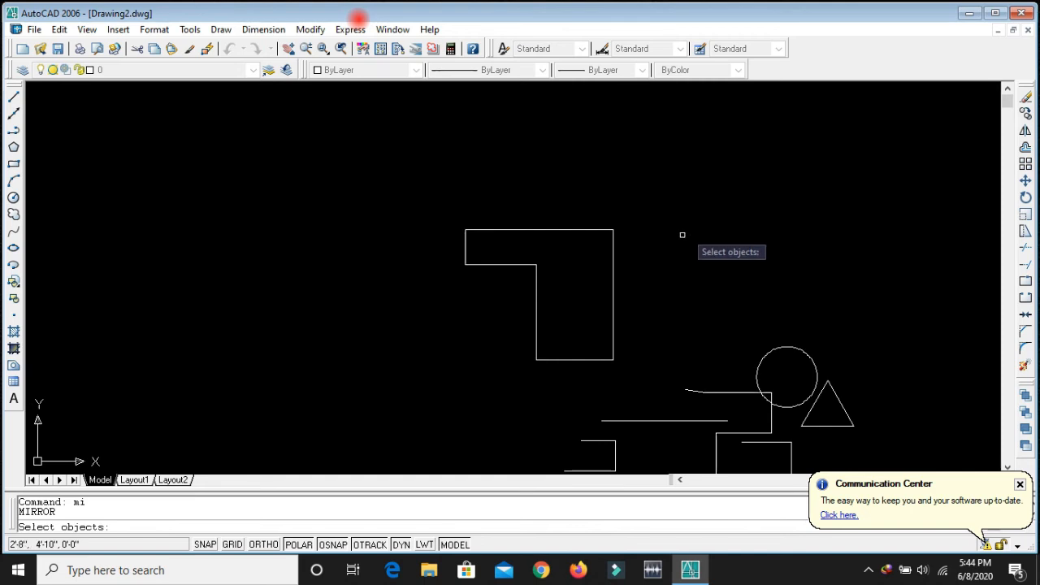
{"action": "left_click", "coordinate": [613, 267]}
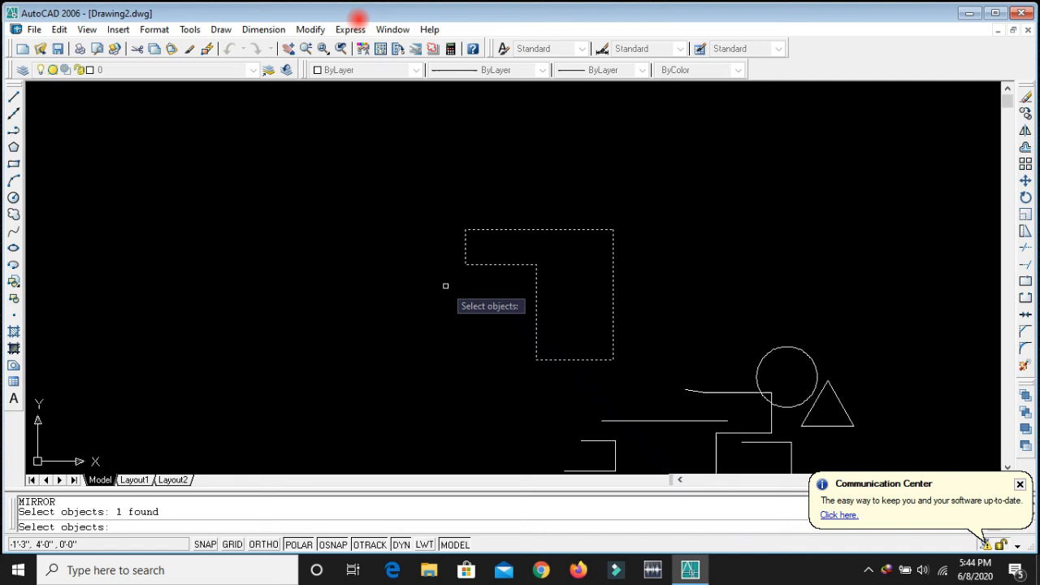
{"action": "key", "text": "Return"}
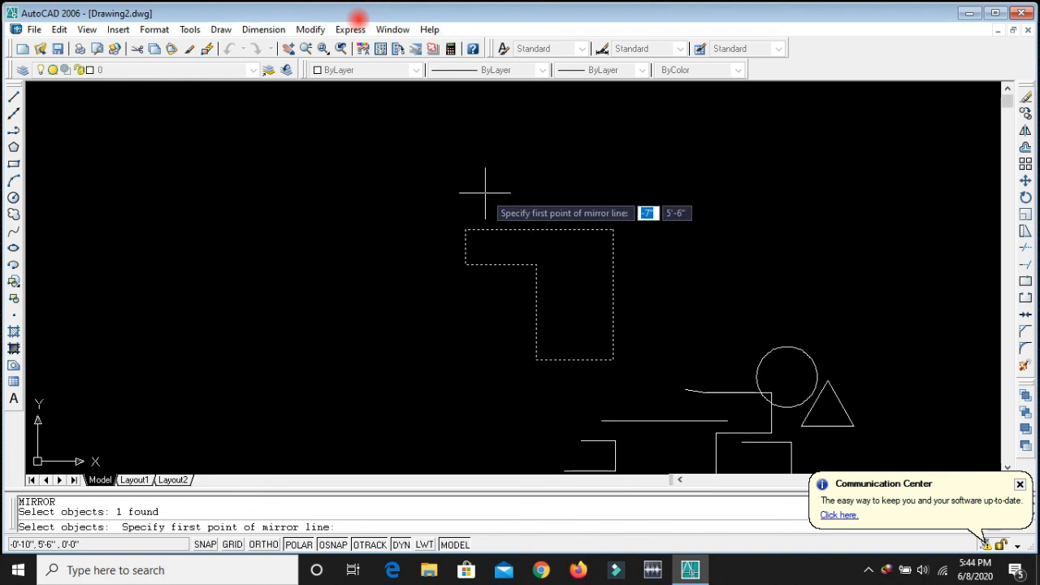
{"action": "left_click", "coordinate": [412, 200]}
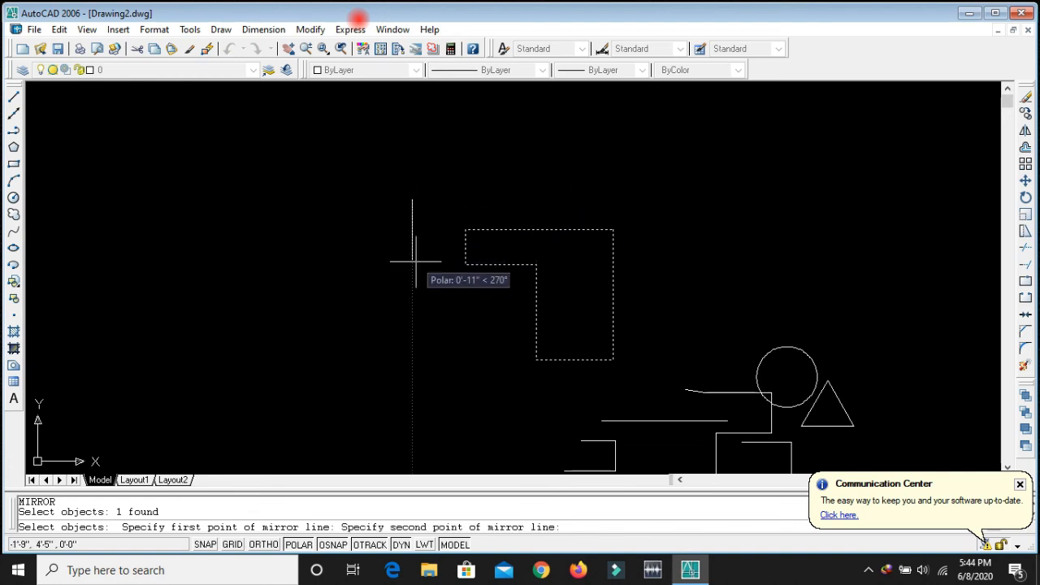
{"action": "left_click", "coordinate": [412, 379]}
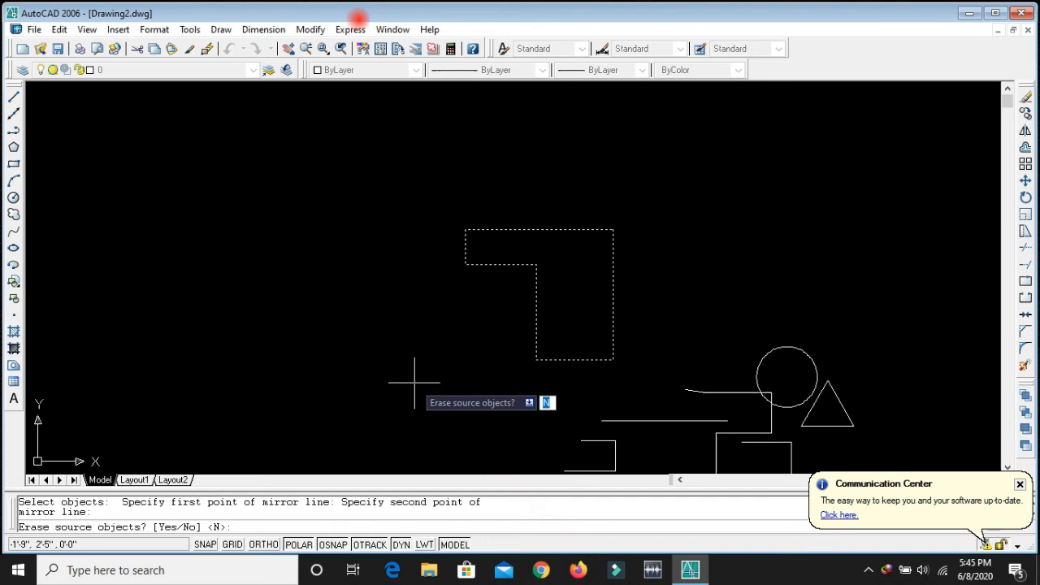
{"action": "type", "text": "n"}
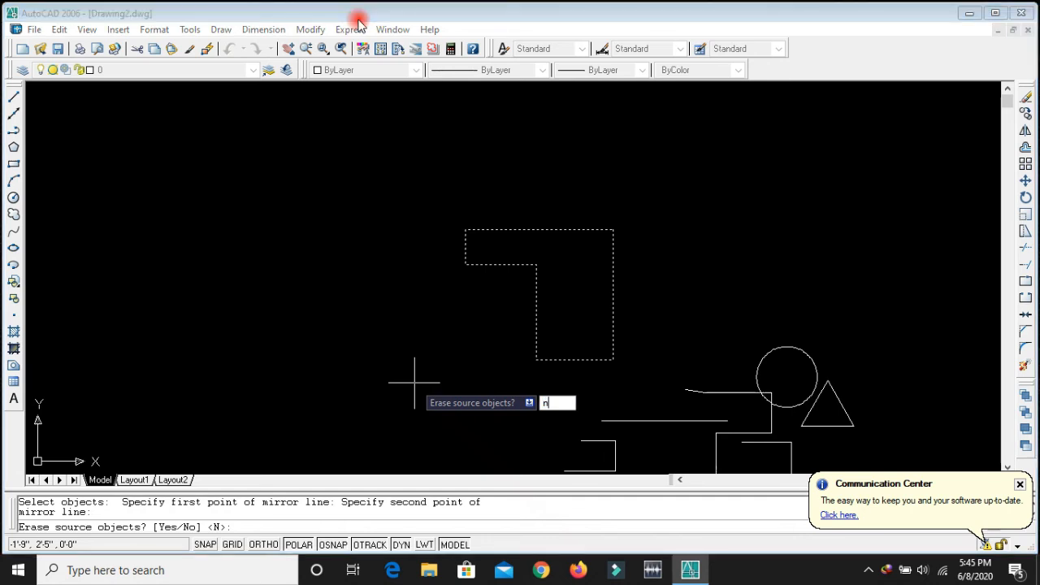
{"action": "key", "text": "Return"}
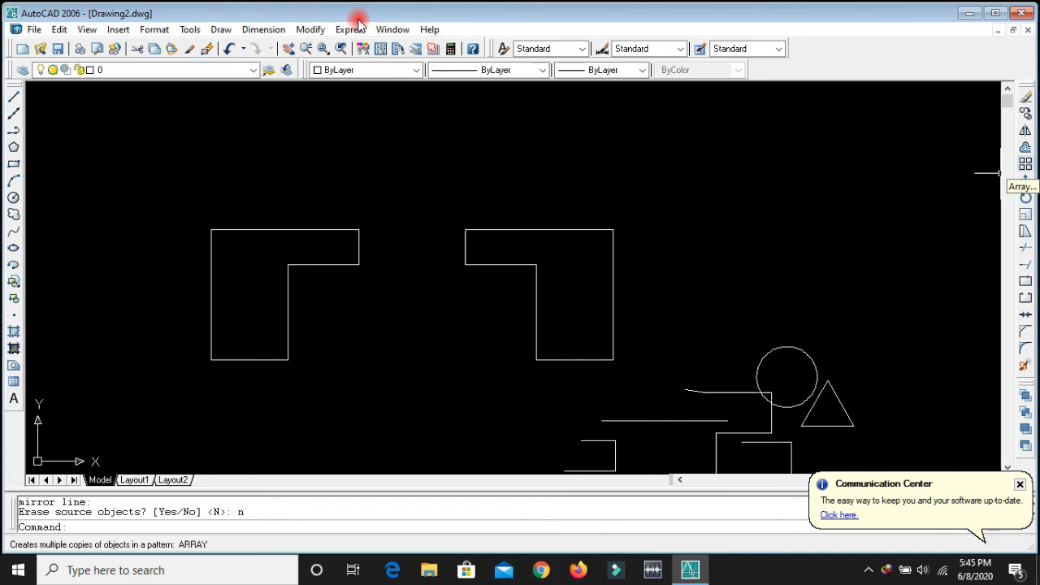
- Start a rectangular array with 2 rows and 3 columns
{"action": "type", "text": "ar"}
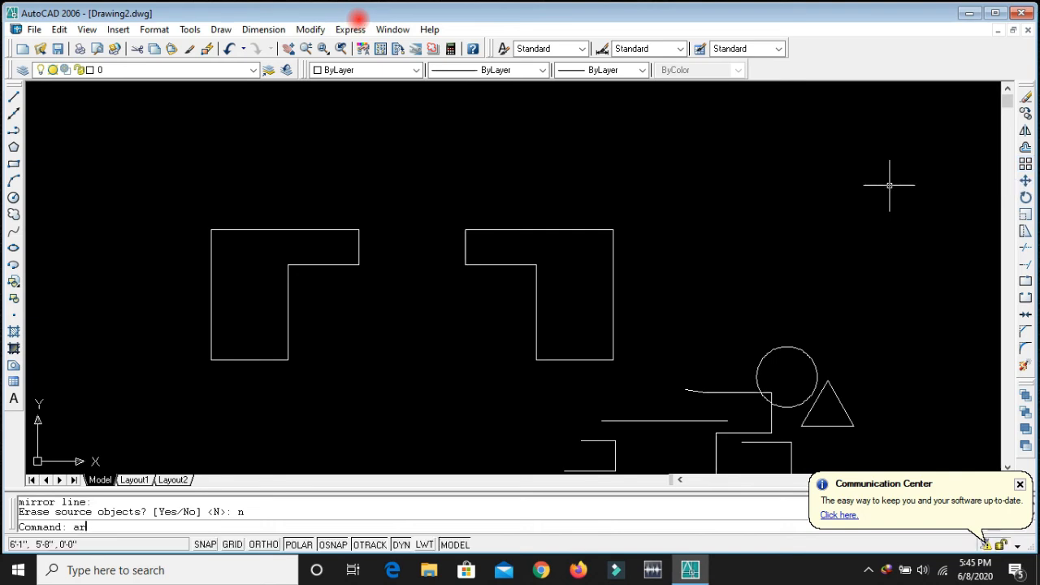
{"action": "key", "text": "Return"}
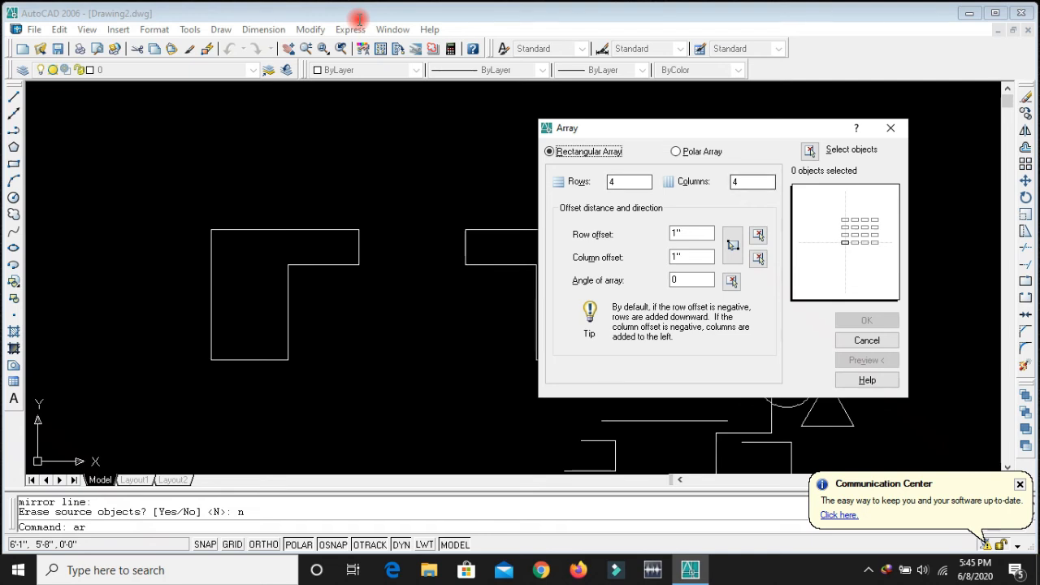
{"action": "key", "text": "Tab"}
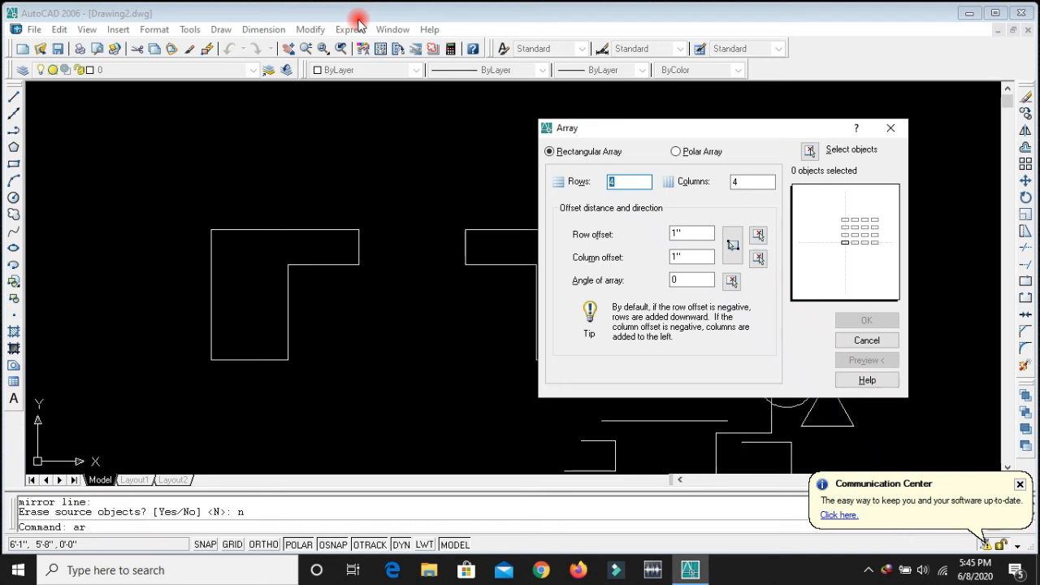
{"action": "type", "text": "2"}
{"action": "key", "text": "Tab"}
{"action": "type", "text": "3"}
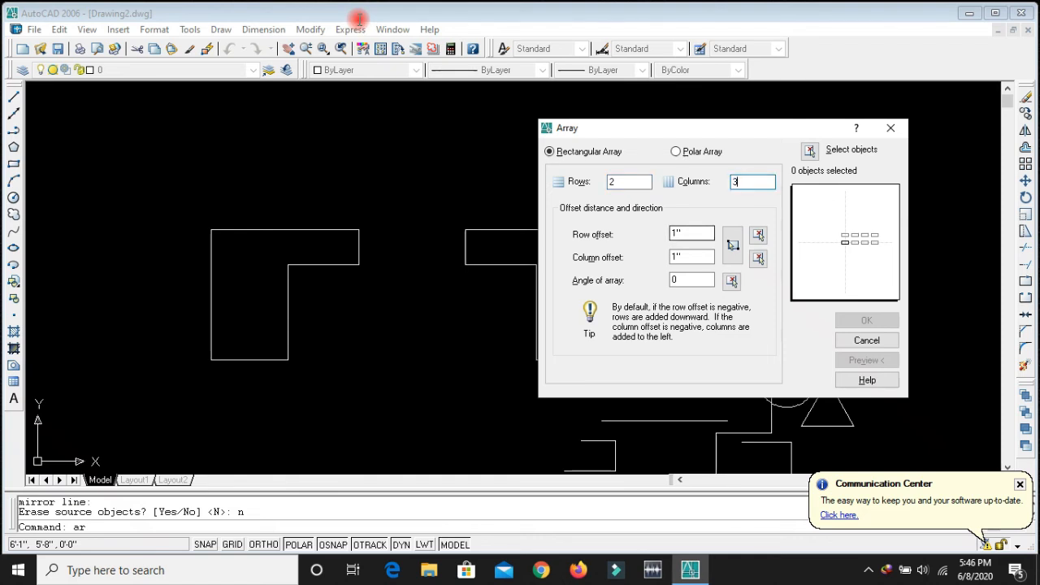
- Set the array's row offset to 6" and its column offset to 12"
{"action": "key", "text": "Tab"}
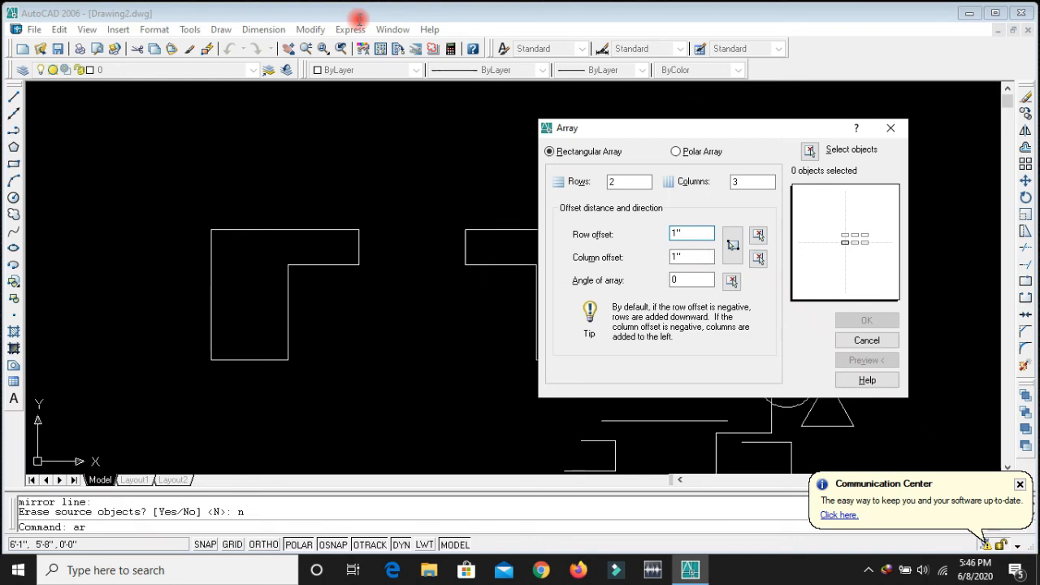
{"action": "key", "text": "shift+Left"}
{"action": "key", "text": "shift+Left"}
{"action": "type", "text": "6"}
{"action": "key", "text": "Tab"}
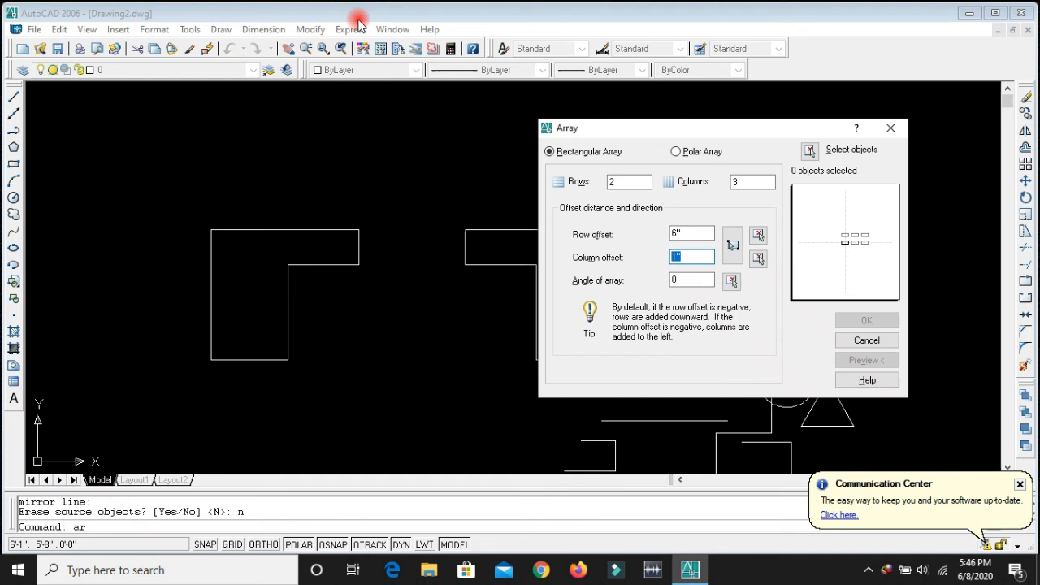
{"action": "type", "text": "12"}
{"action": "key", "text": "Tab"}
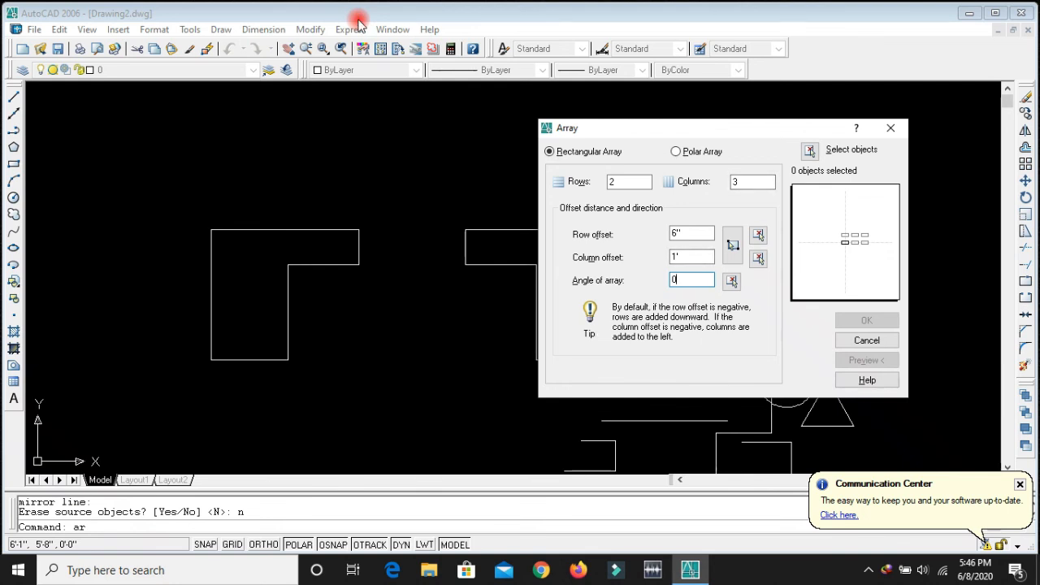
- Choose the right-hand L-shape as the object to array and preview the rectangular array
{"action": "left_click_drag", "start_coordinate": [699, 127], "coordinate": [720, 120]}
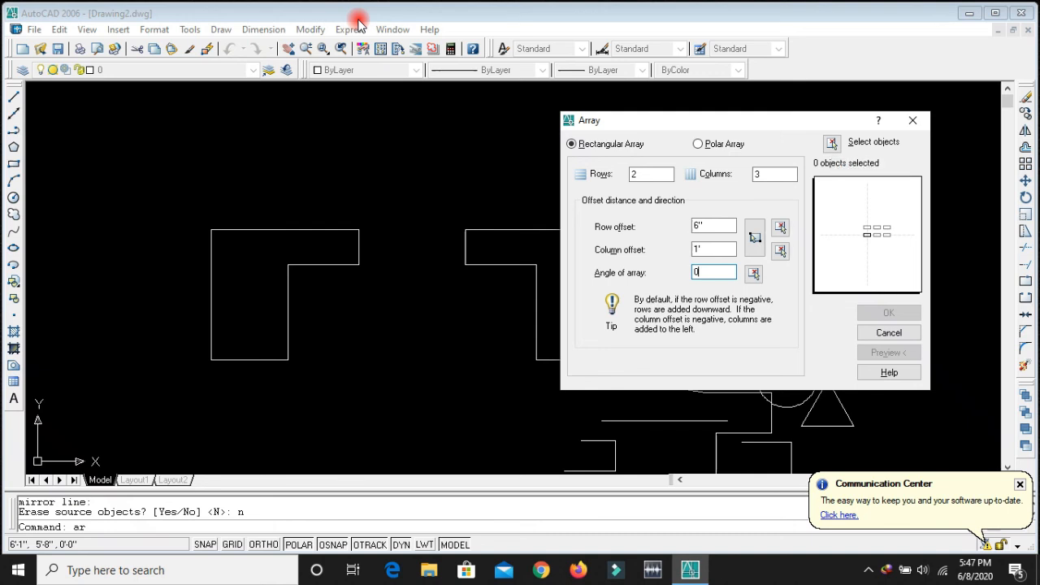
{"action": "left_click", "coordinate": [831, 143]}
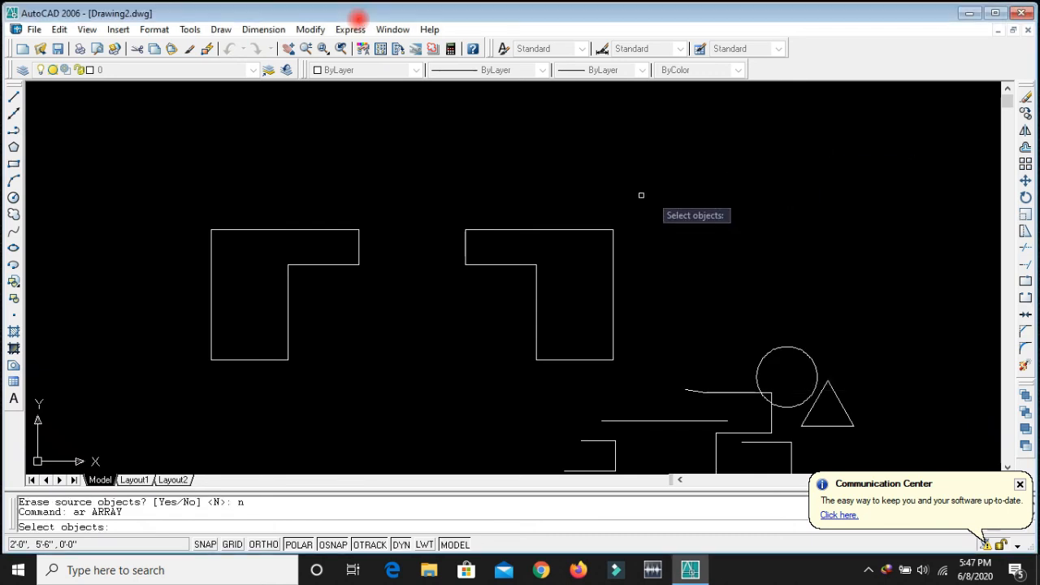
{"action": "left_click", "coordinate": [292, 231]}
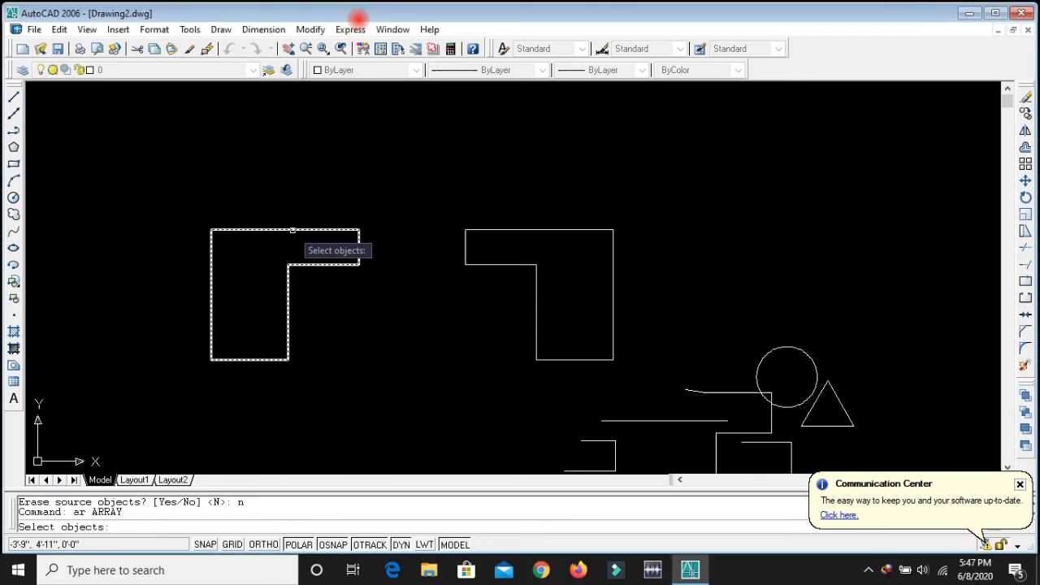
{"action": "left_click", "coordinate": [597, 230]}
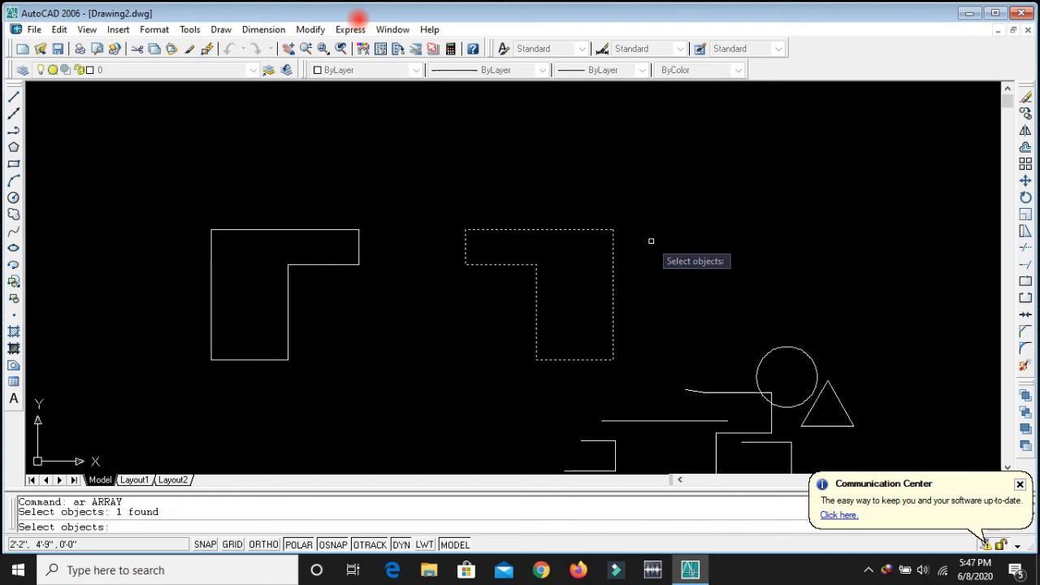
{"action": "key", "text": "Return"}
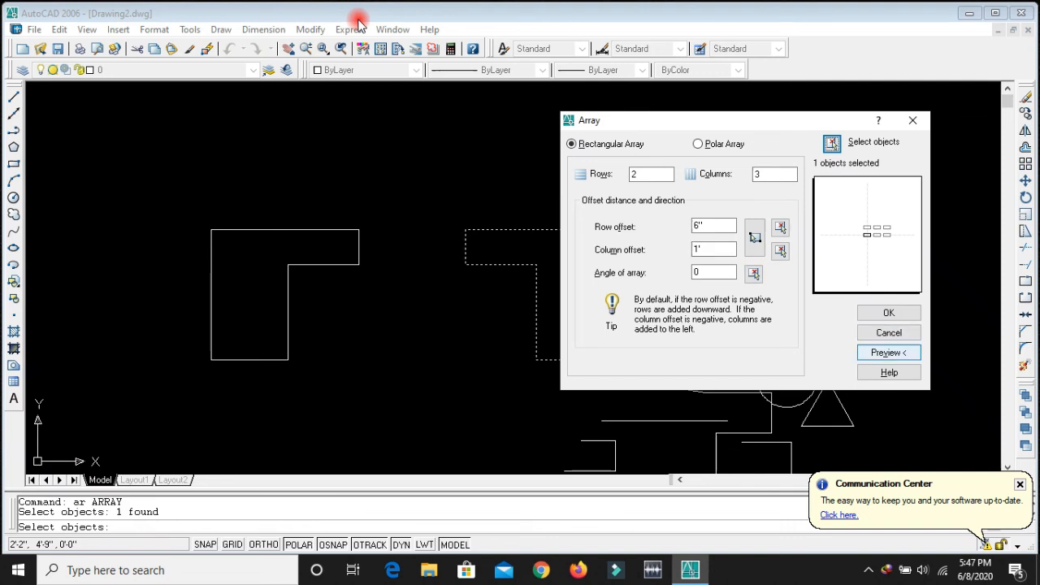
{"action": "key", "text": "Return"}
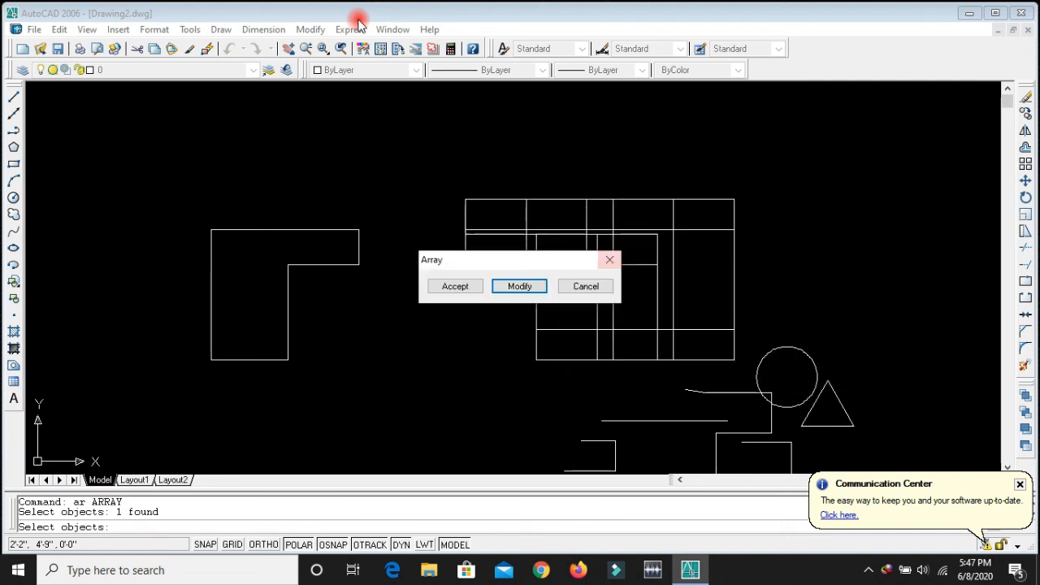
- Return from the preview to the array settings and set both the row offset and the column offset to 50 inches (4'-2")
{"action": "left_click_drag", "start_coordinate": [557, 259], "coordinate": [354, 318]}
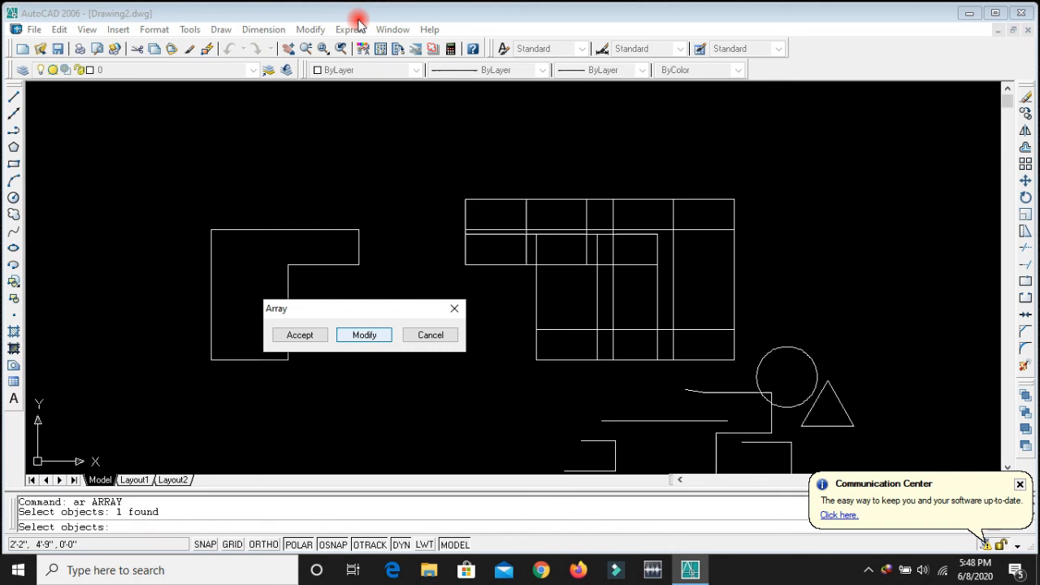
{"action": "key", "text": "Return"}
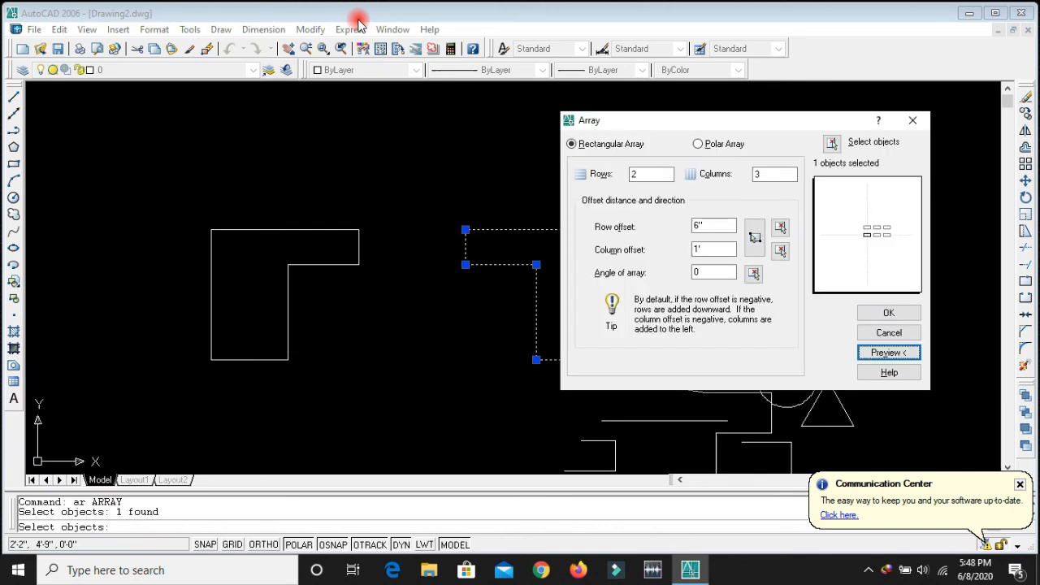
{"action": "key", "text": "alt+f"}
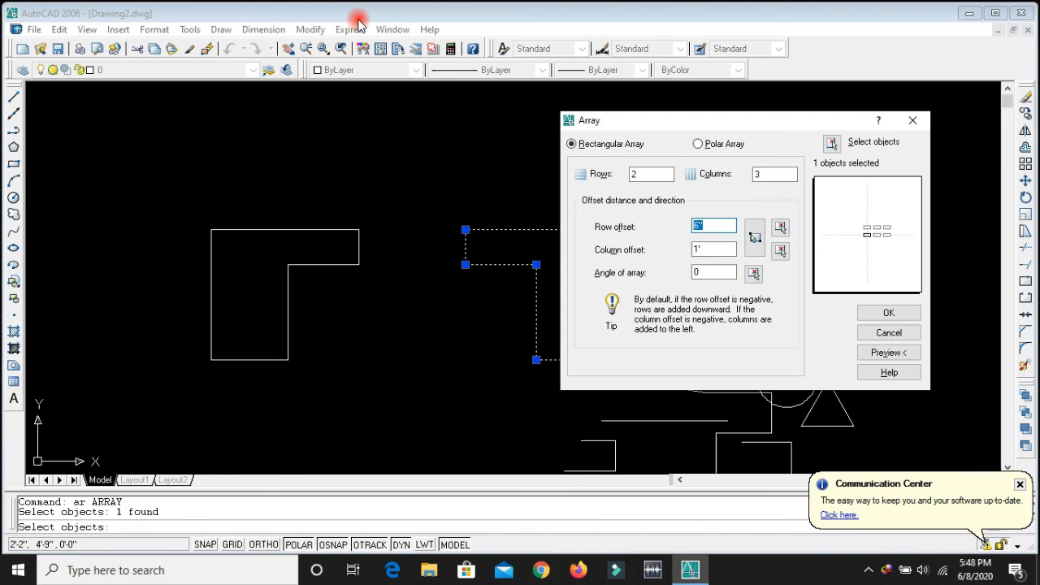
{"action": "type", "text": "50"}
{"action": "key", "text": "Tab"}
{"action": "type", "text": "50"}
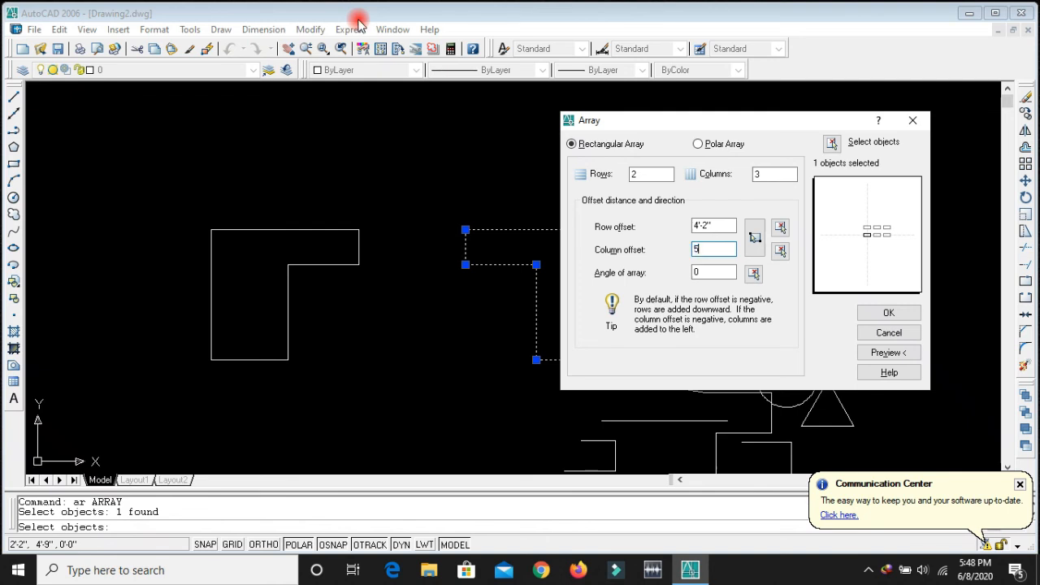
- Preview the rectangular array with the new offsets and accept it
{"action": "key", "text": "Tab"}
{"action": "key", "text": "Tab"}
{"action": "key", "text": "Tab"}
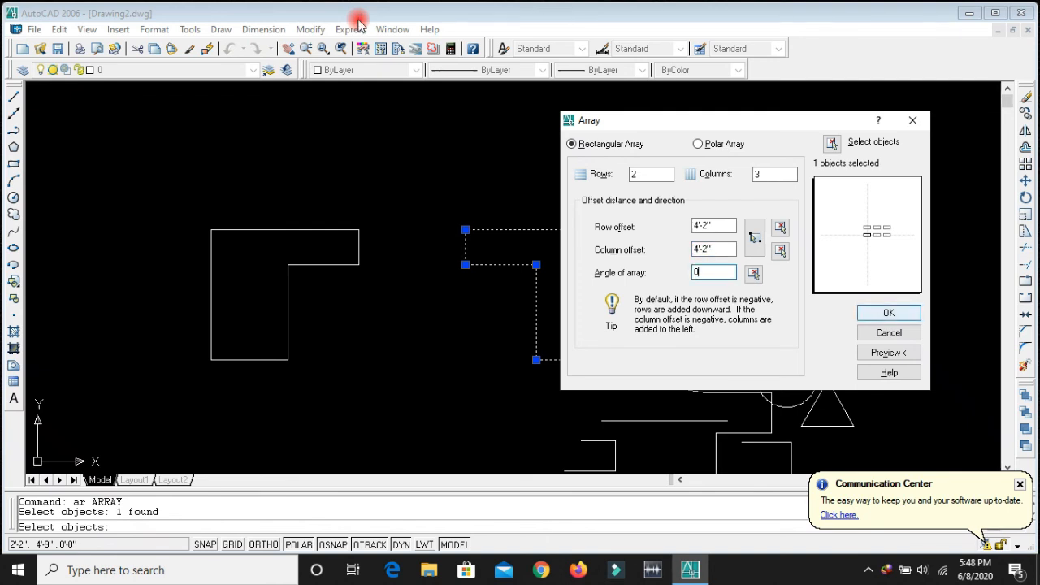
{"action": "key", "text": "Return"}
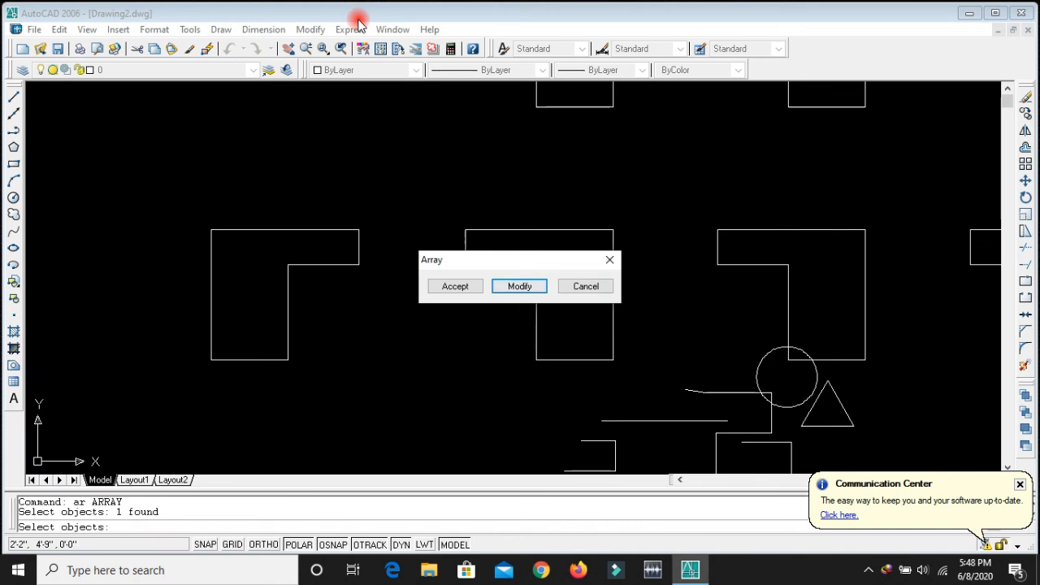
{"action": "key", "text": "shift+Tab"}
{"action": "key", "text": "Return"}
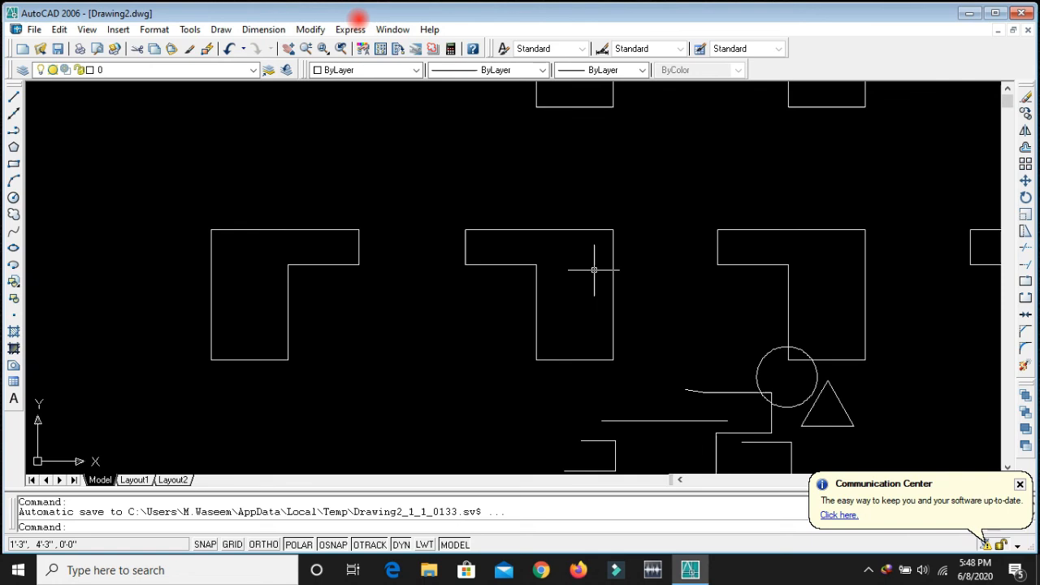
- Move the upper-row rightmost L-shape from its inner corner about 5'-7" at 334°, into the empty area to the right
{"action": "type", "text": "z"}
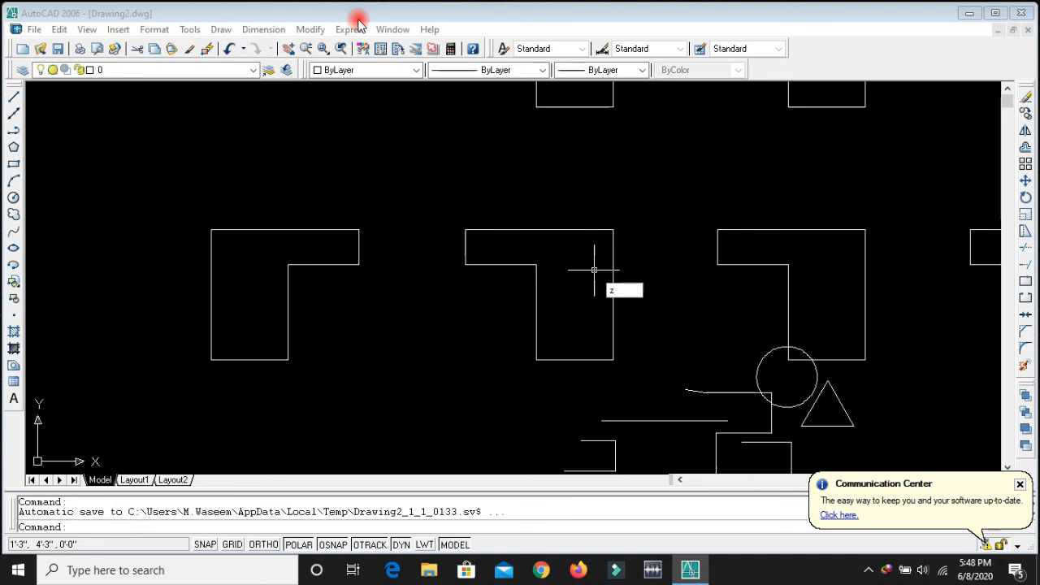
{"action": "key", "text": "Return"}
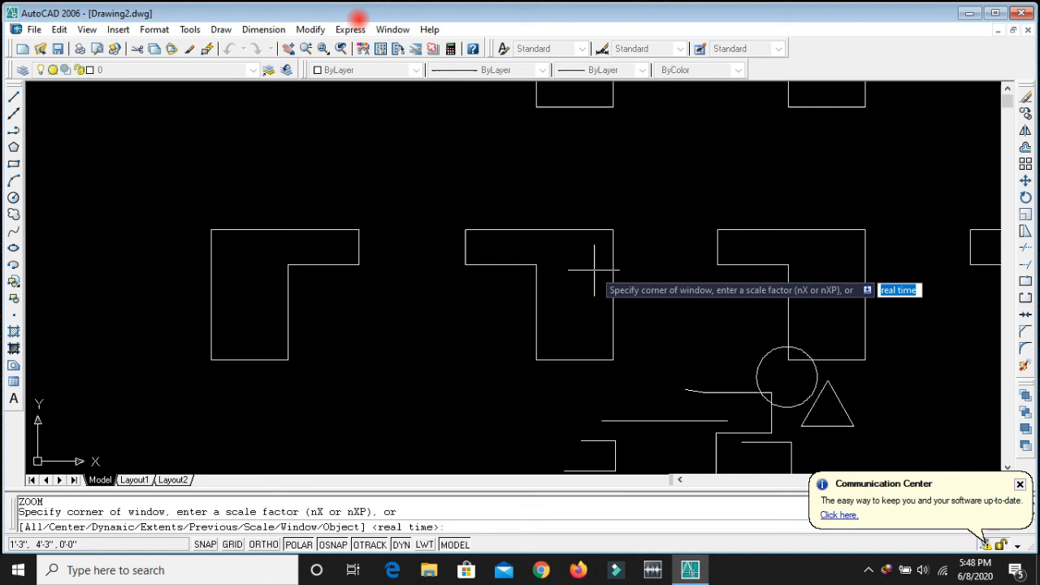
{"action": "type", "text": "a"}
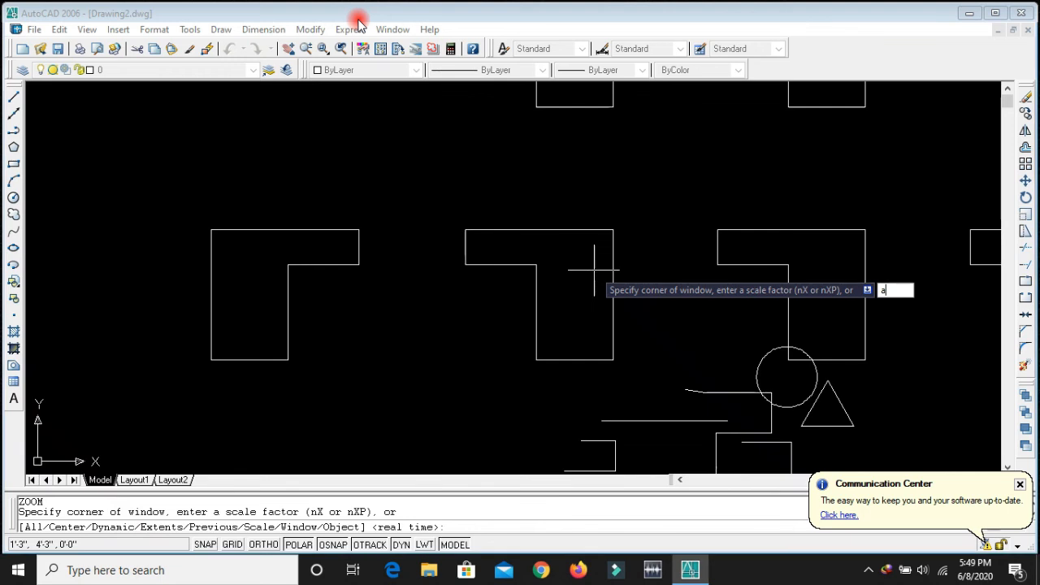
{"action": "key", "text": "Return"}
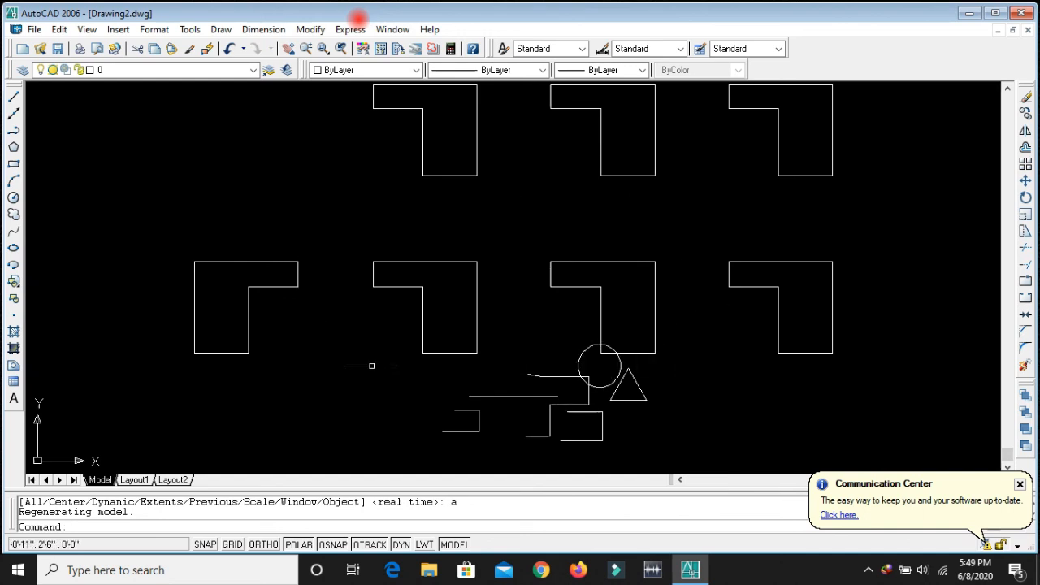
{"action": "scroll", "coordinate": [358, 345], "scroll_direction": "down", "scroll_amount": 4}
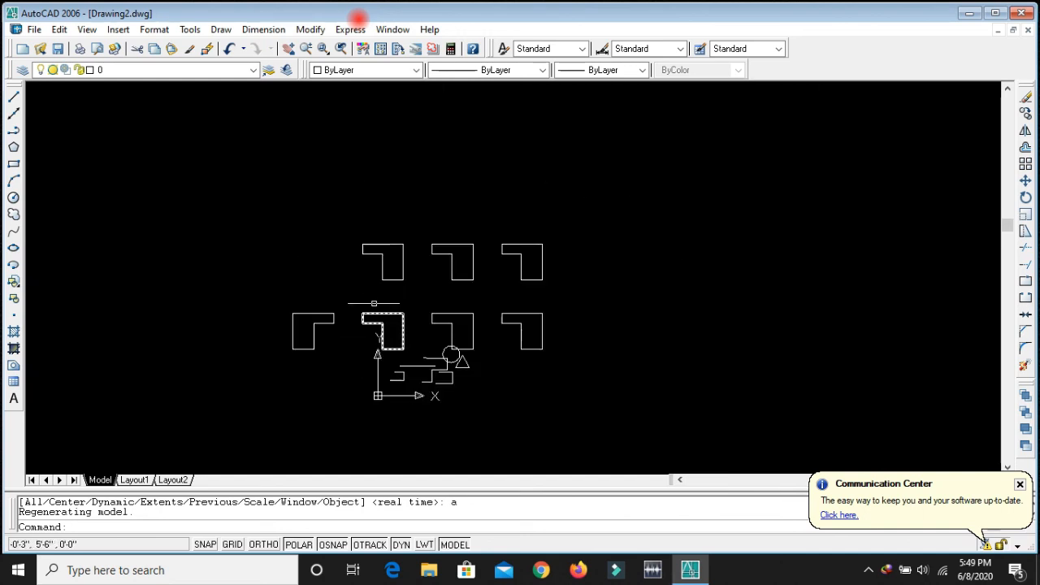
{"action": "scroll", "coordinate": [378, 297], "scroll_direction": "up", "scroll_amount": 2}
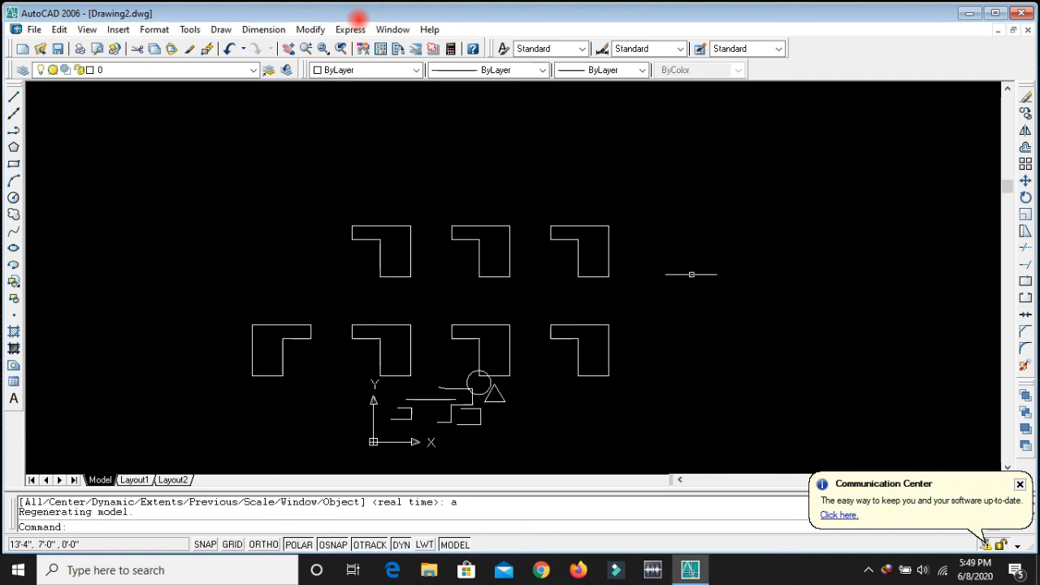
{"action": "left_click", "coordinate": [608, 263]}
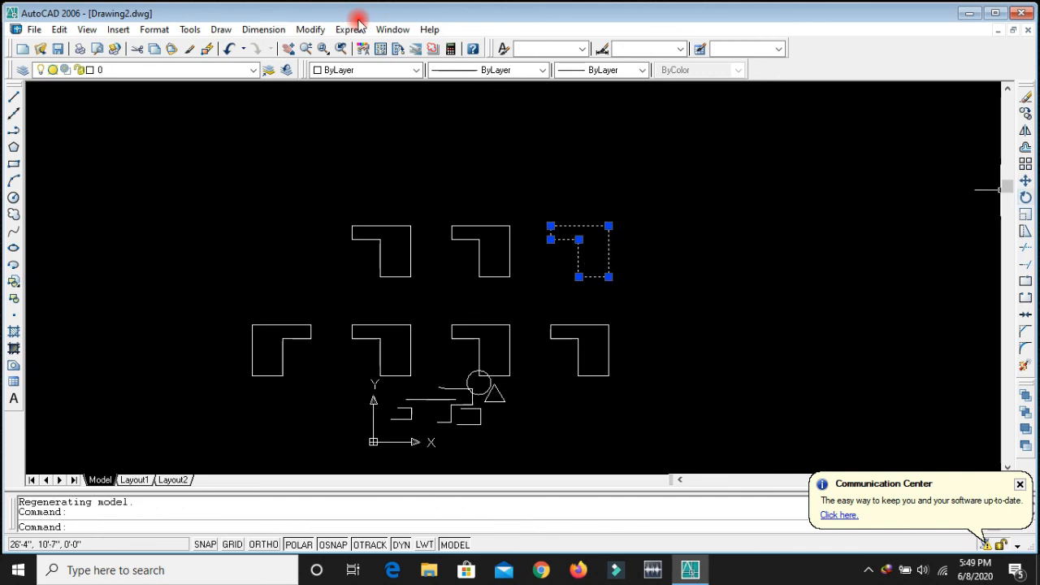
{"action": "left_click", "coordinate": [1026, 180]}
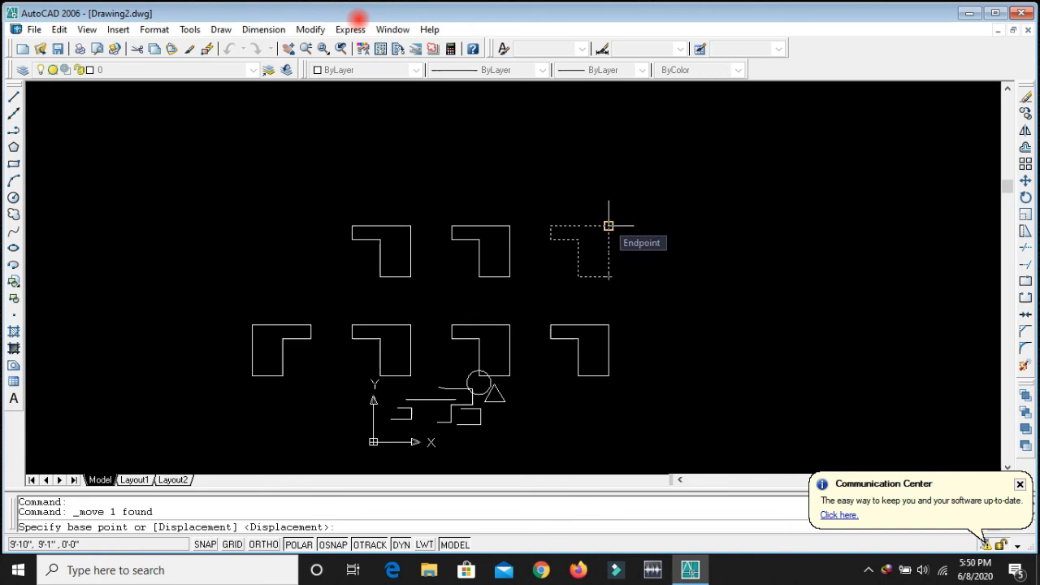
{"action": "left_click", "coordinate": [579, 239]}
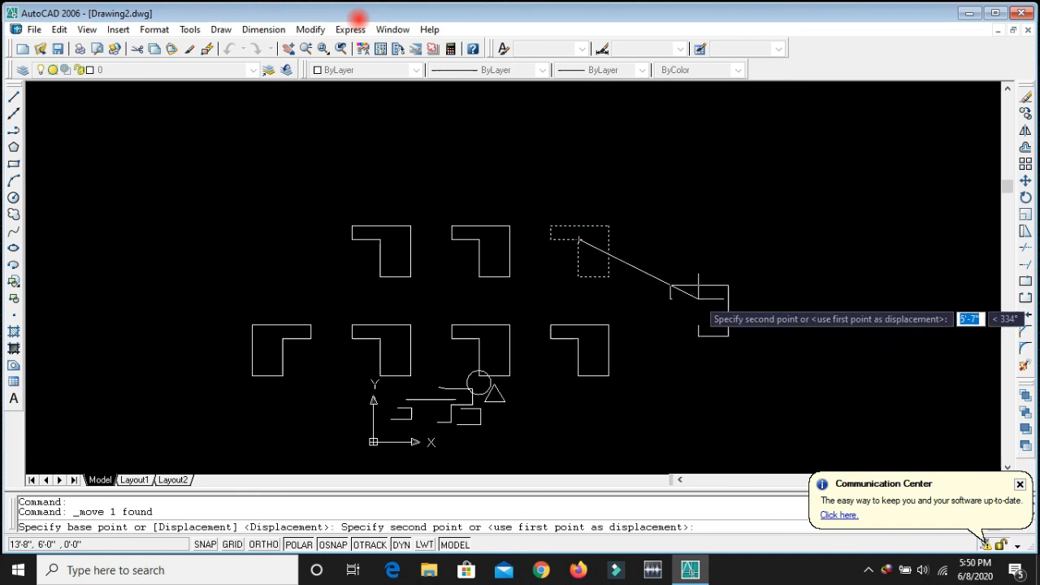
{"action": "left_click", "coordinate": [698, 298]}
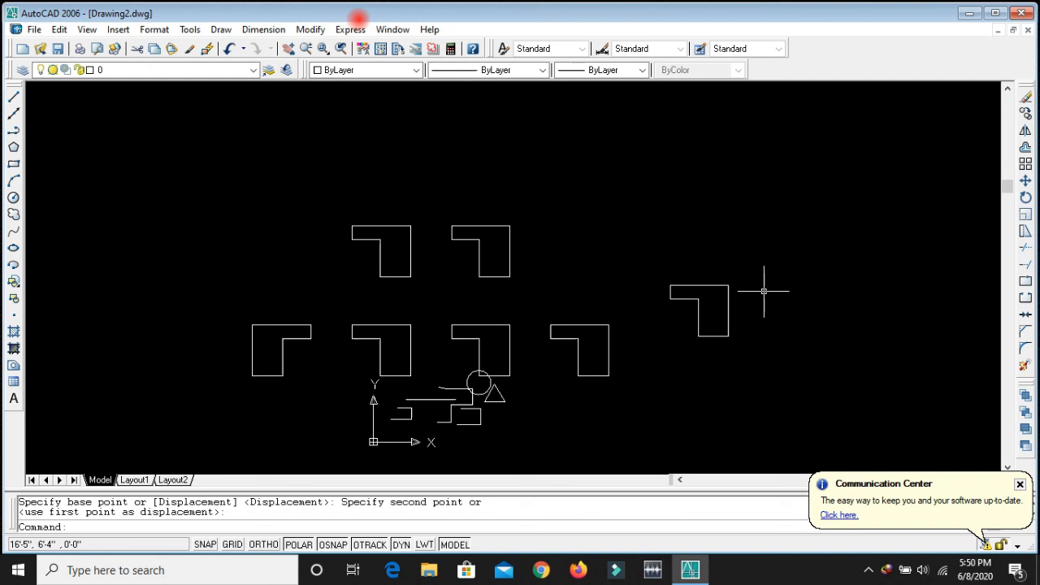
- Move the isolated L-shape by its upper-right corner about 6'-2" at 155°, back beside the upper row
{"action": "type", "text": "m"}
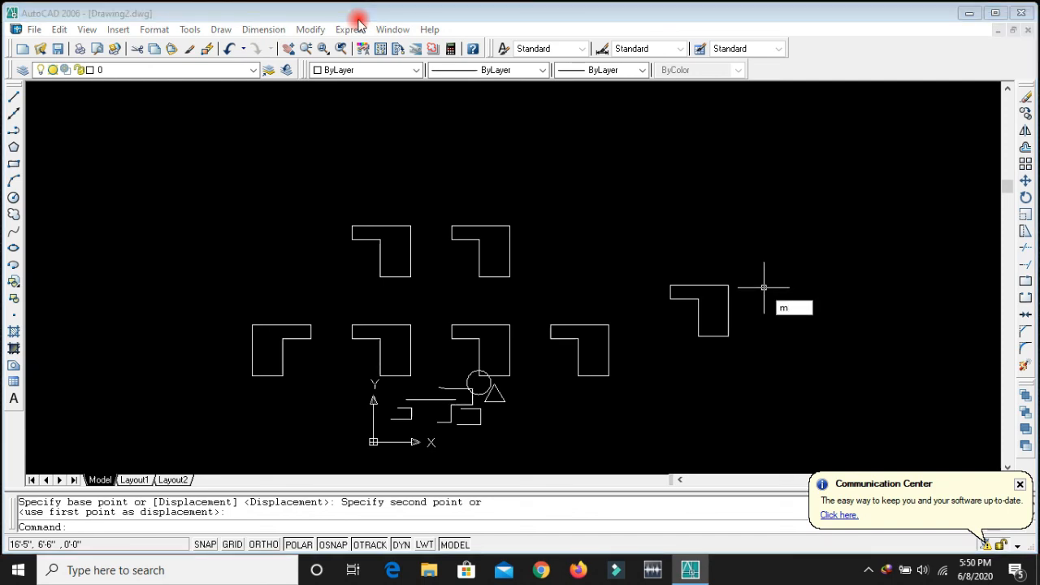
{"action": "key", "text": "Return"}
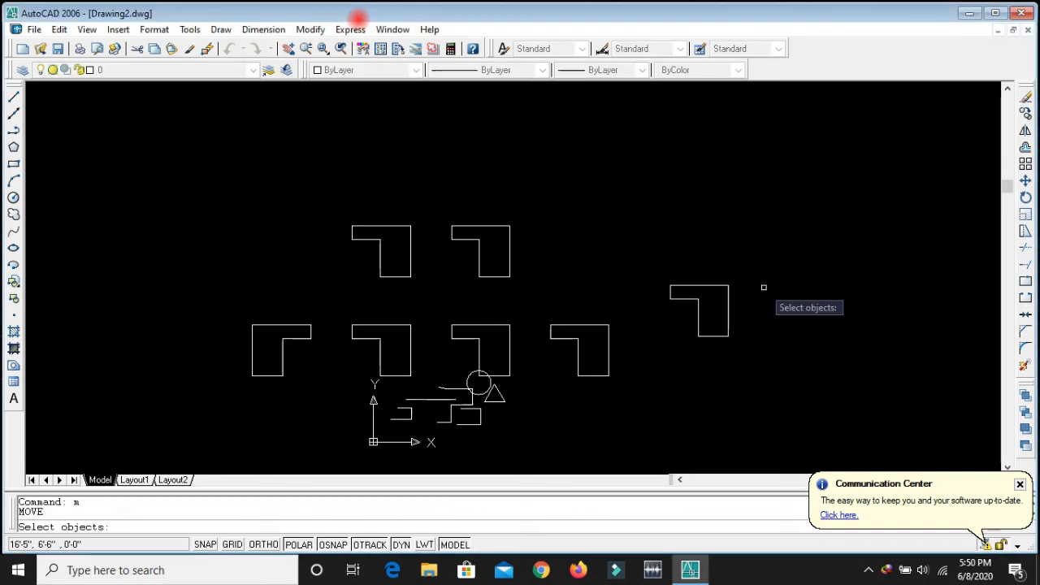
{"action": "left_click", "coordinate": [720, 285]}
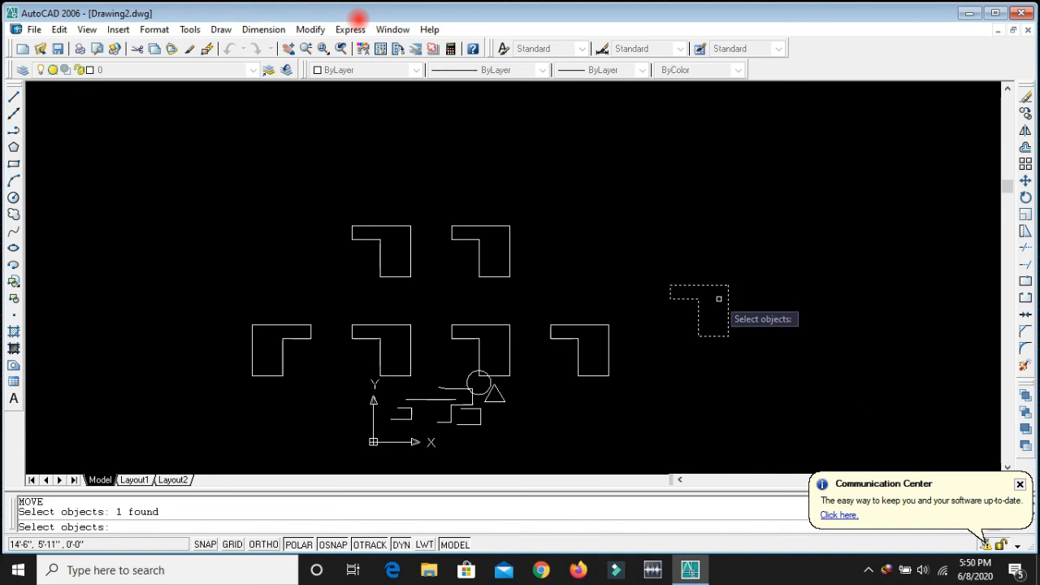
{"action": "key", "text": "Return"}
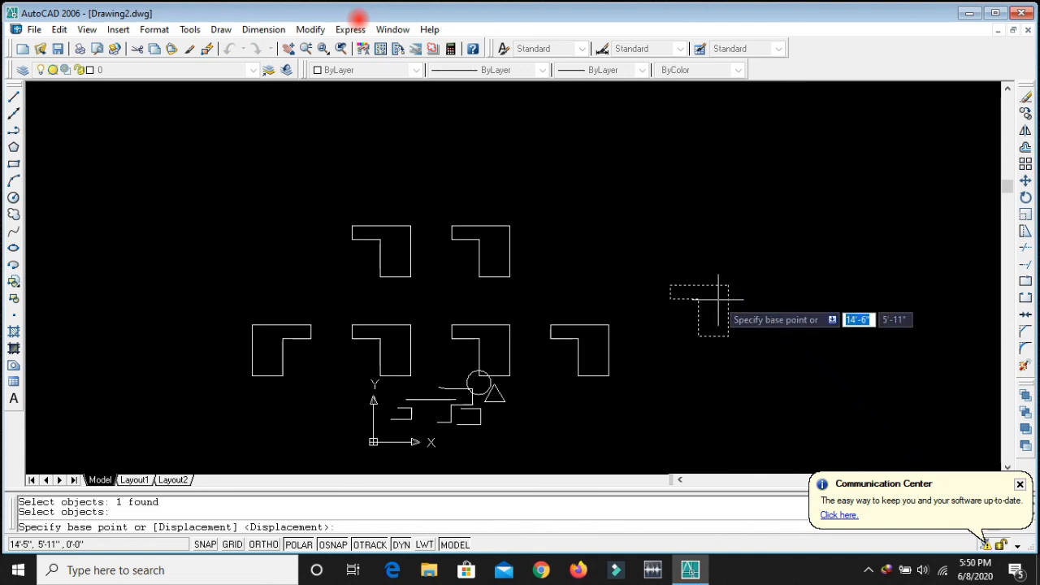
{"action": "left_click", "coordinate": [724, 285]}
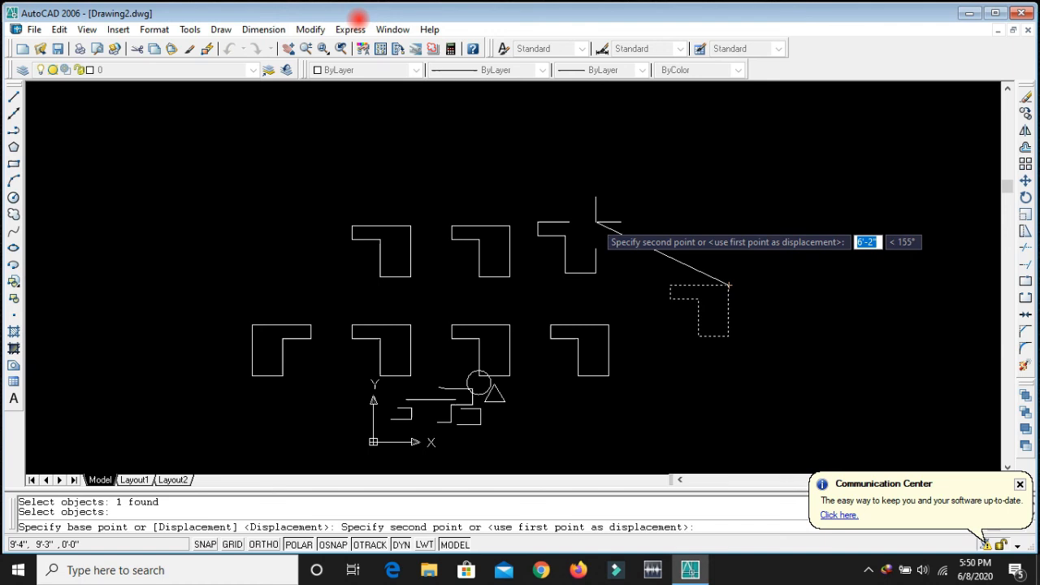
{"action": "left_click", "coordinate": [595, 221]}
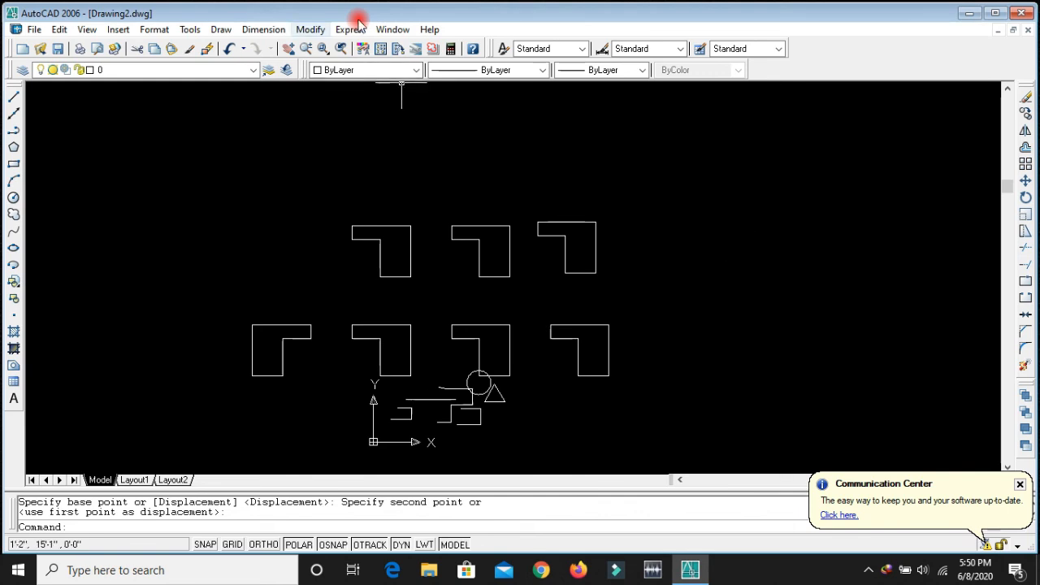
- Rotate the upper-row rightmost L-shape 90° clockwise about its lower-right corner
{"action": "left_click", "coordinate": [311, 30]}
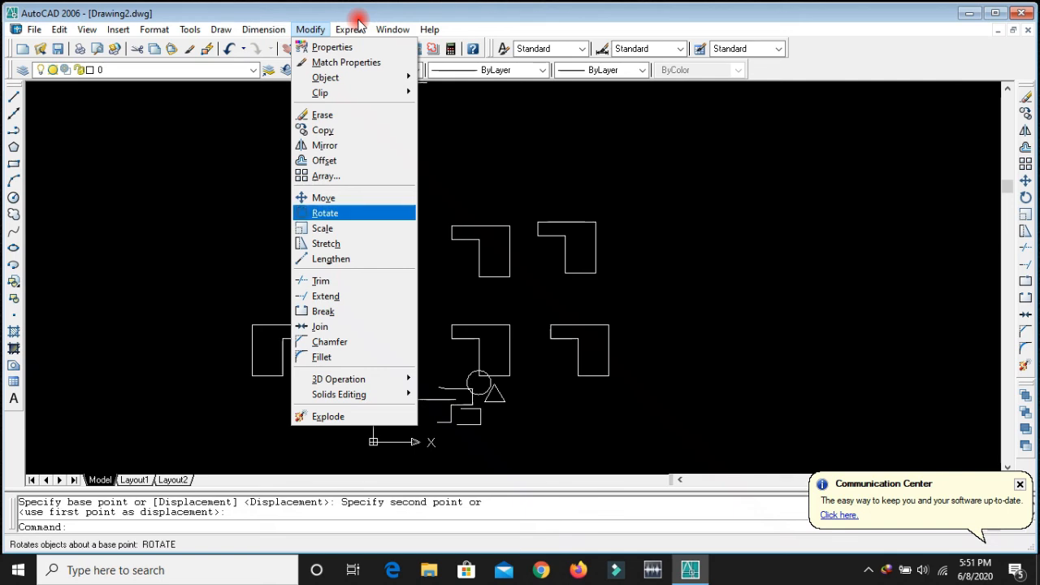
{"action": "left_click", "coordinate": [639, 199]}
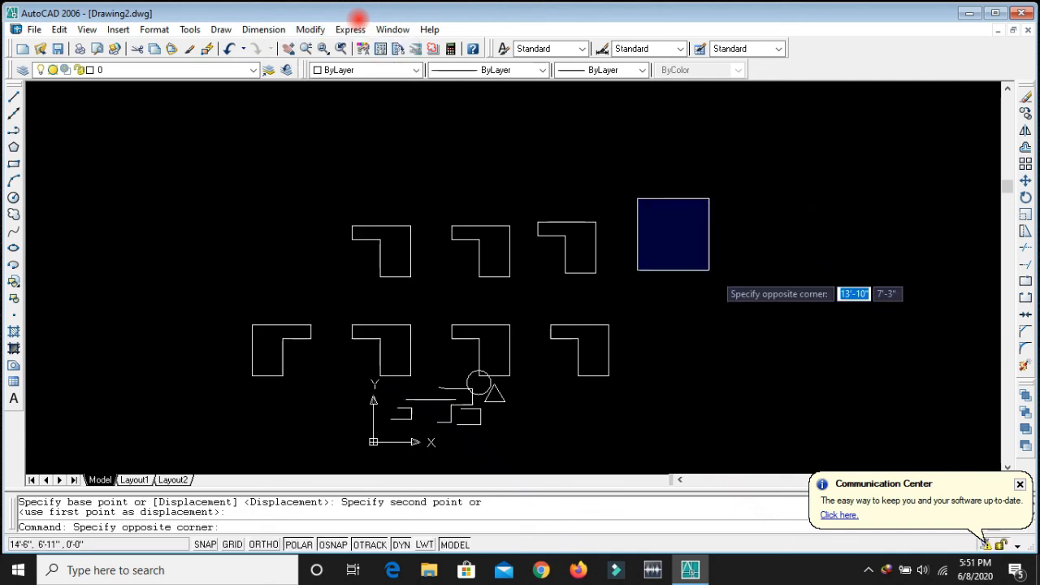
{"action": "left_click", "coordinate": [683, 236]}
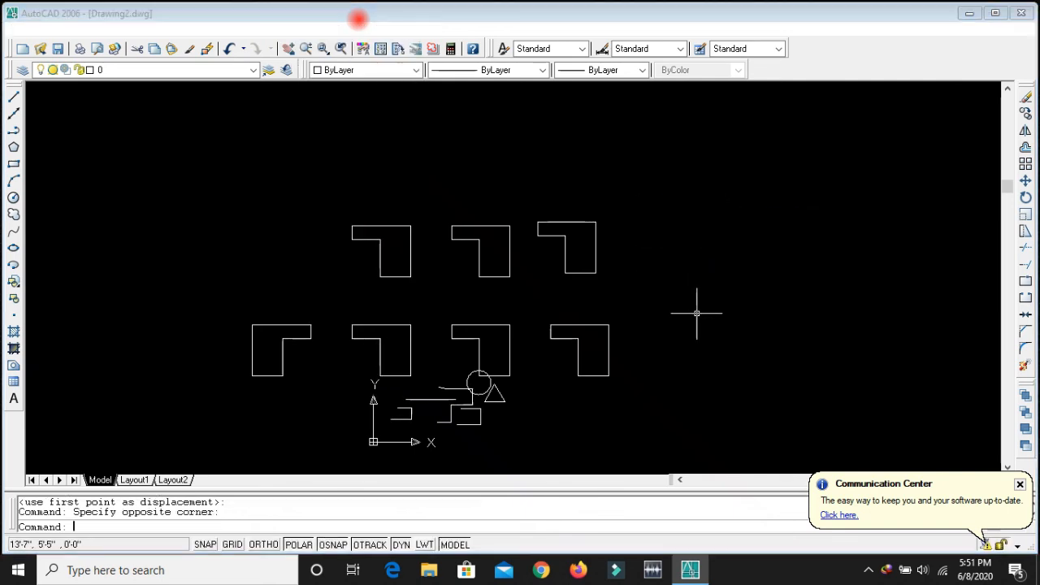
{"action": "type", "text": "ro"}
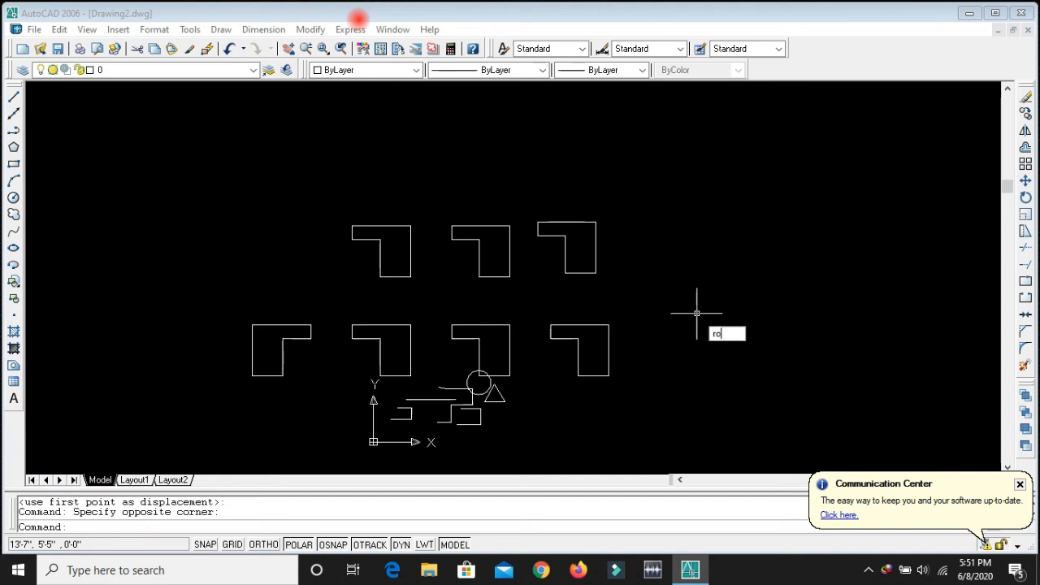
{"action": "key", "text": "Return"}
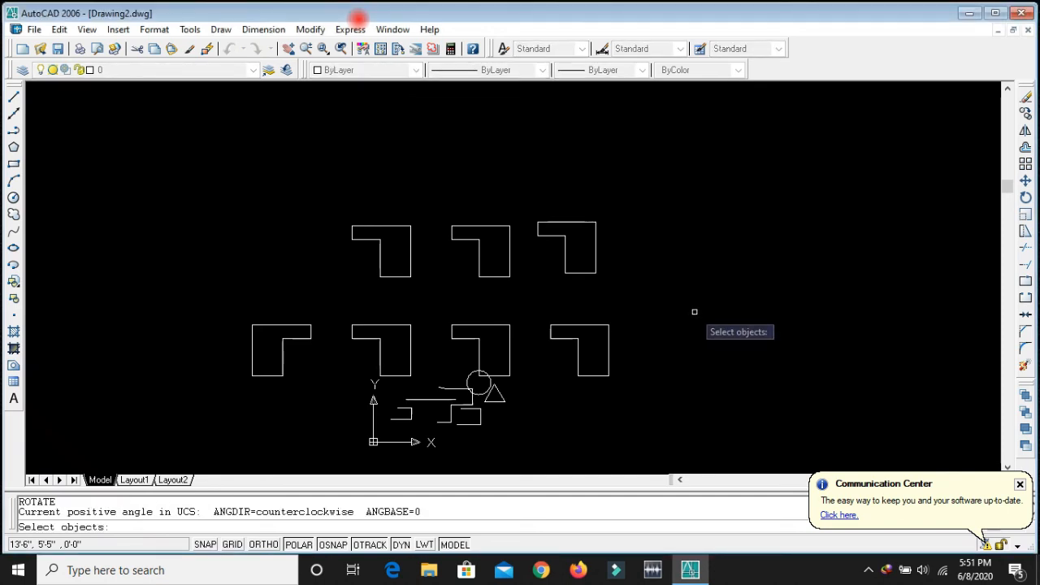
{"action": "left_click", "coordinate": [595, 250]}
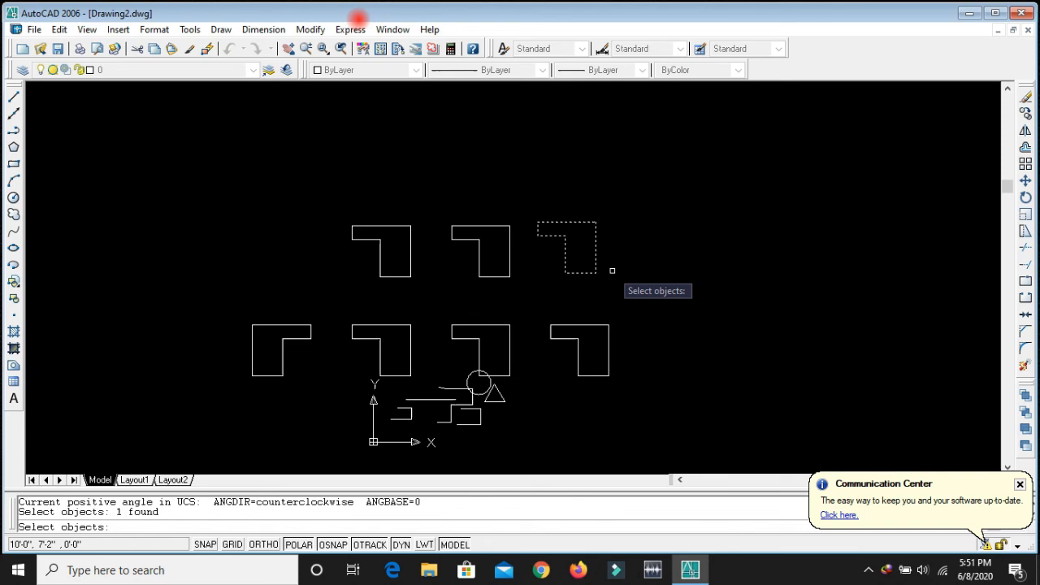
{"action": "key", "text": "Return"}
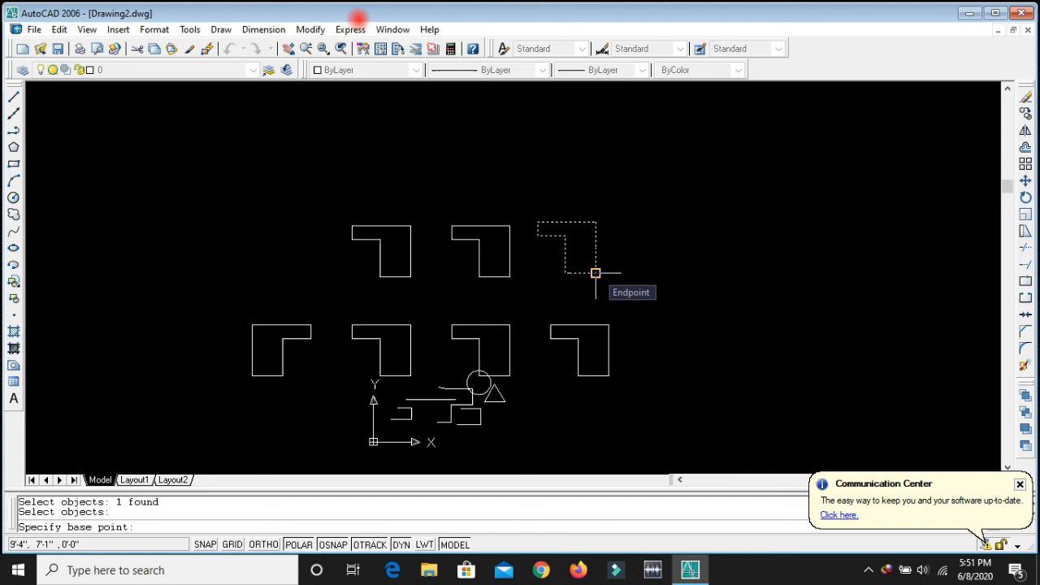
{"action": "left_click", "coordinate": [595, 273]}
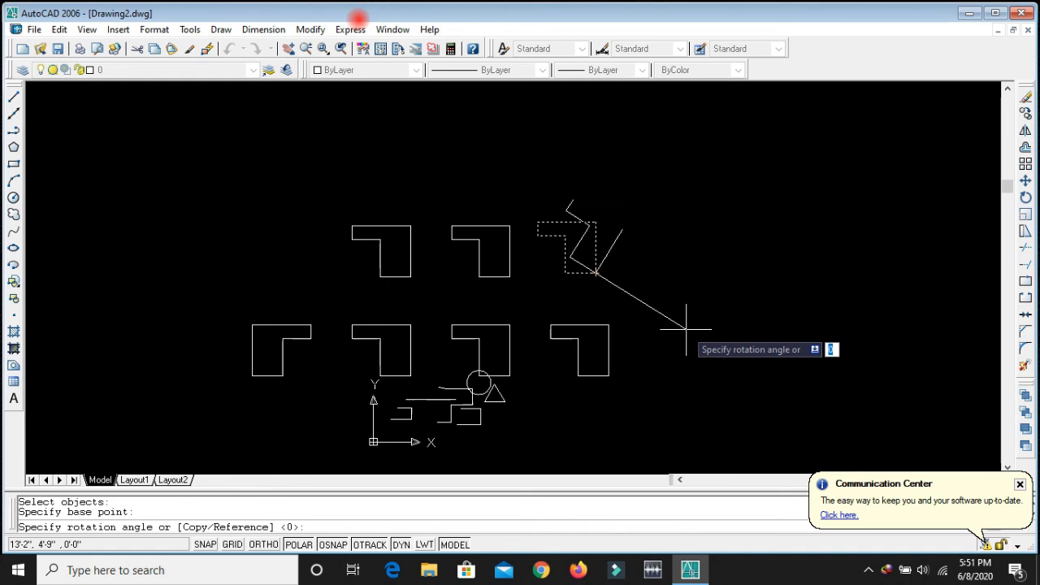
{"action": "left_click", "coordinate": [593, 433]}
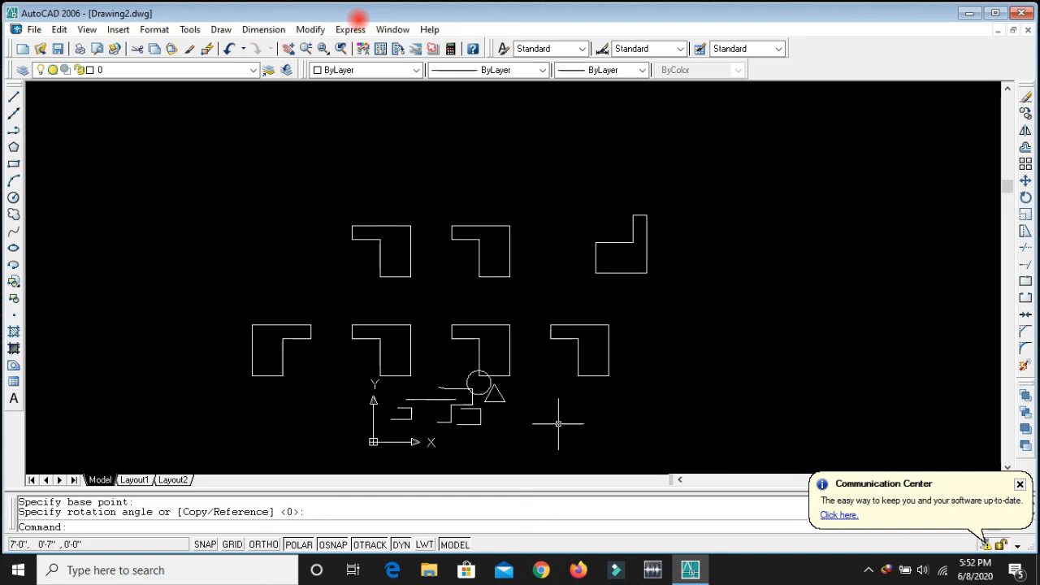
- Select all objects in the drawing with a window and erase them
{"action": "left_click", "coordinate": [179, 141]}
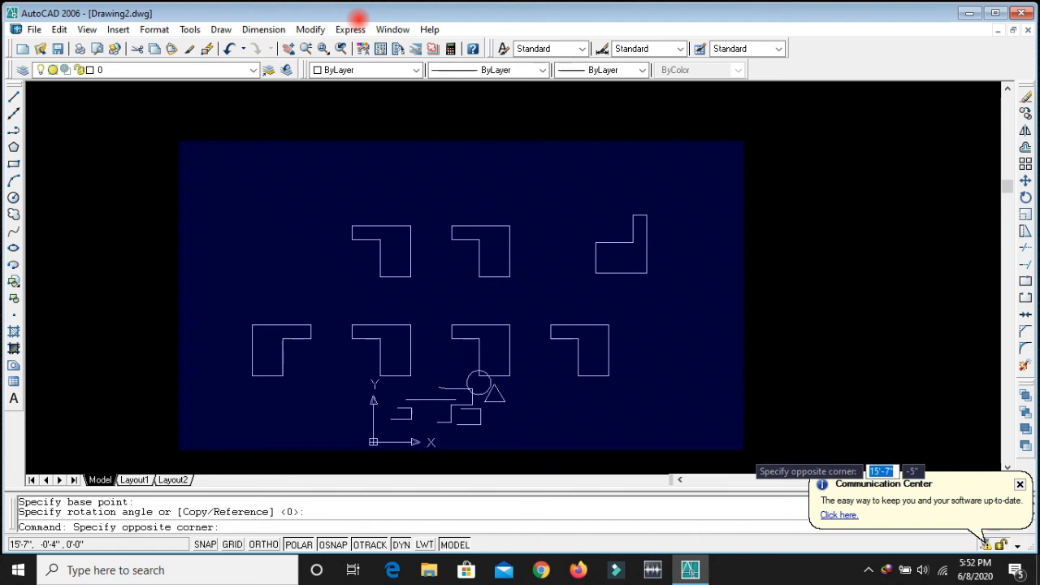
{"action": "left_click", "coordinate": [743, 446]}
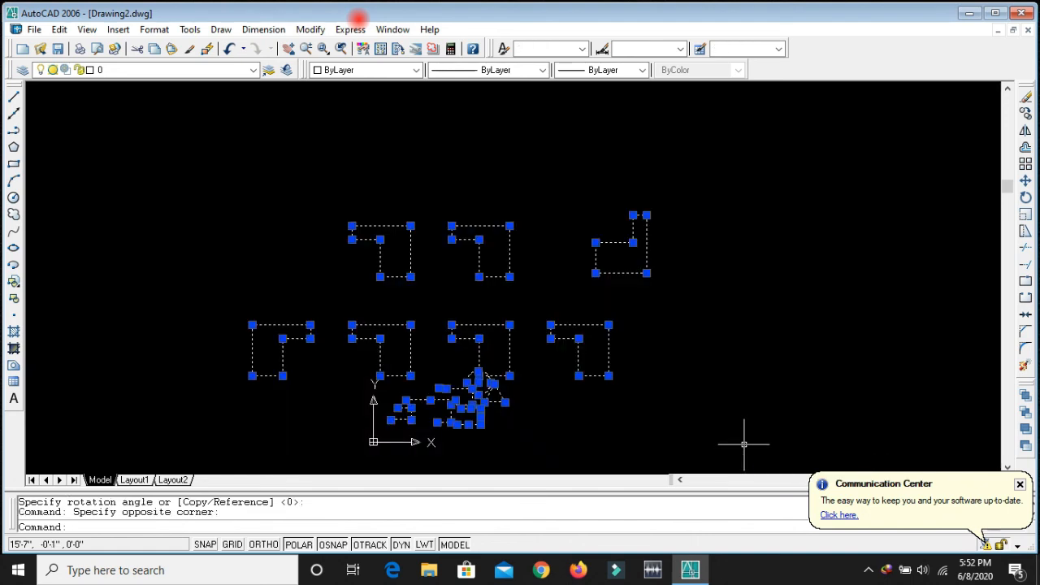
{"action": "type", "text": "e"}
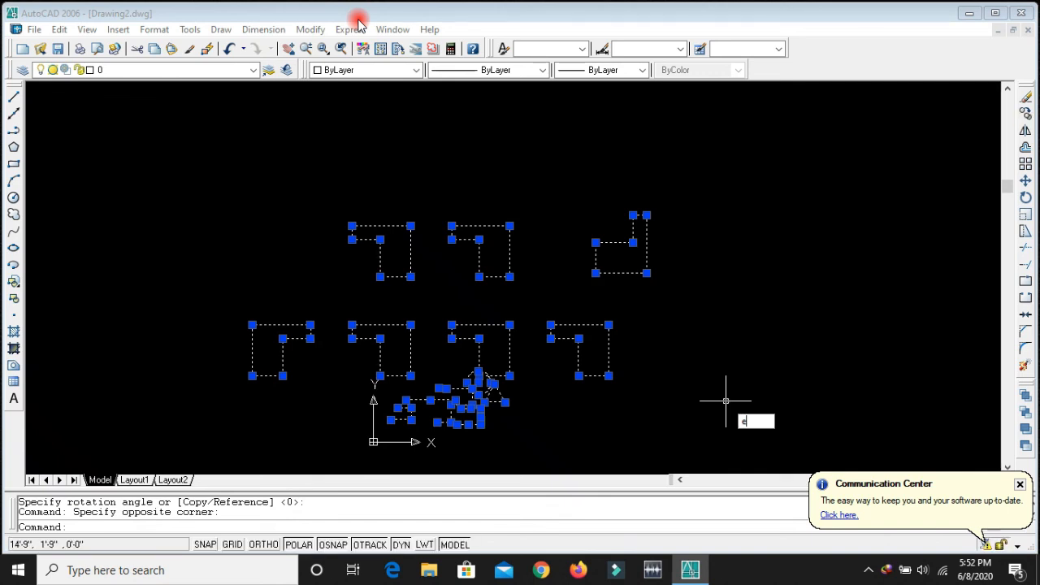
{"action": "key", "text": "Return"}
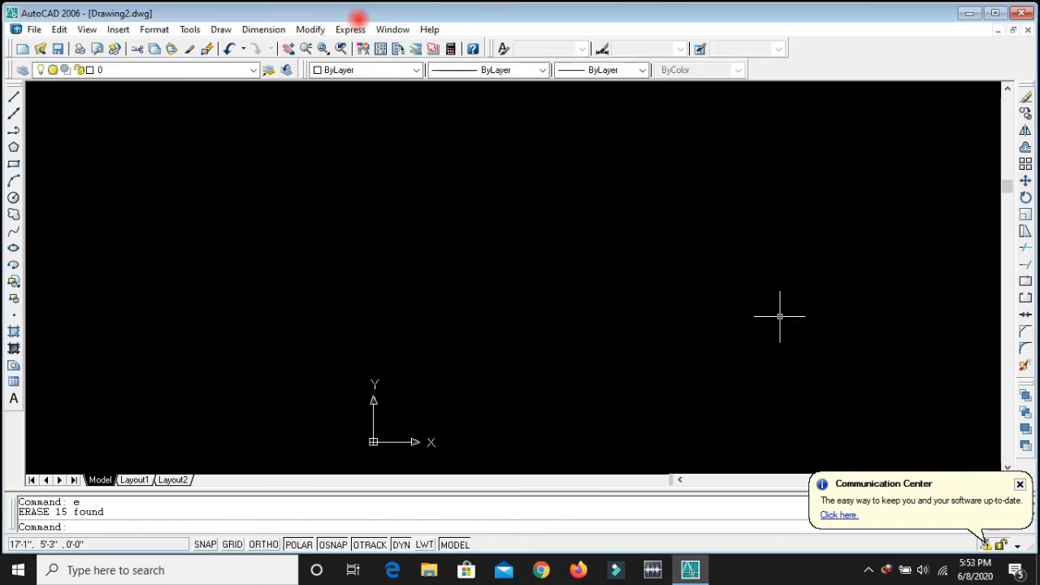